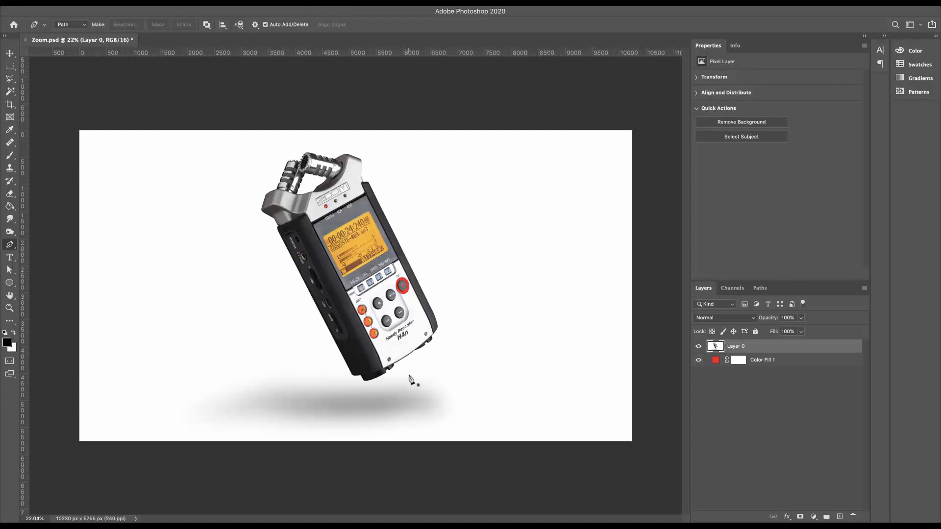
Deselect the layers, show the color channels and the Info read-out, and activate the Eyedropper.
scroll(356, 249, up, 5)
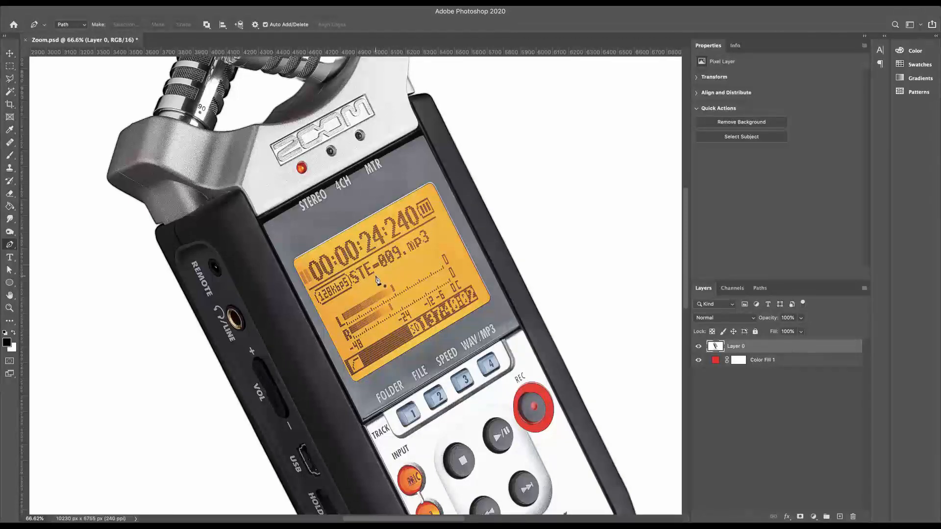
scroll(365, 287, down, 5)
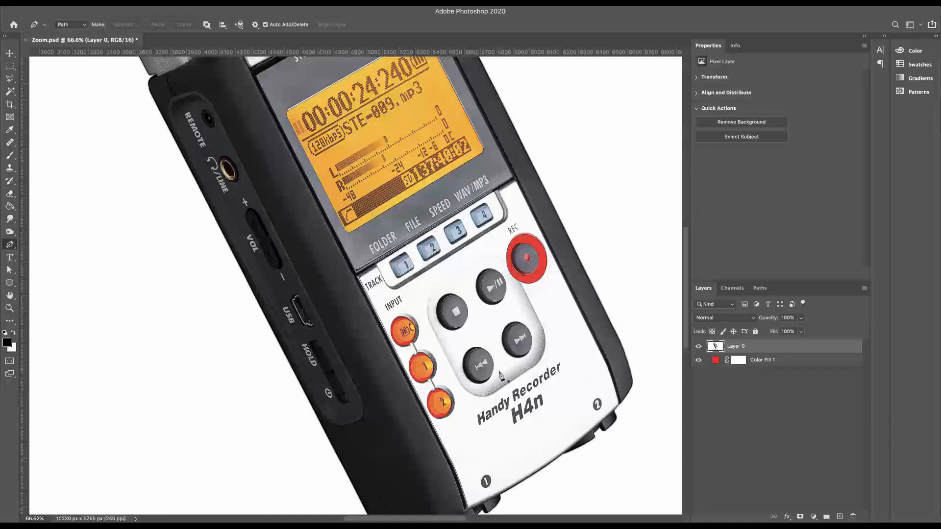
scroll(532, 312, down, 5)
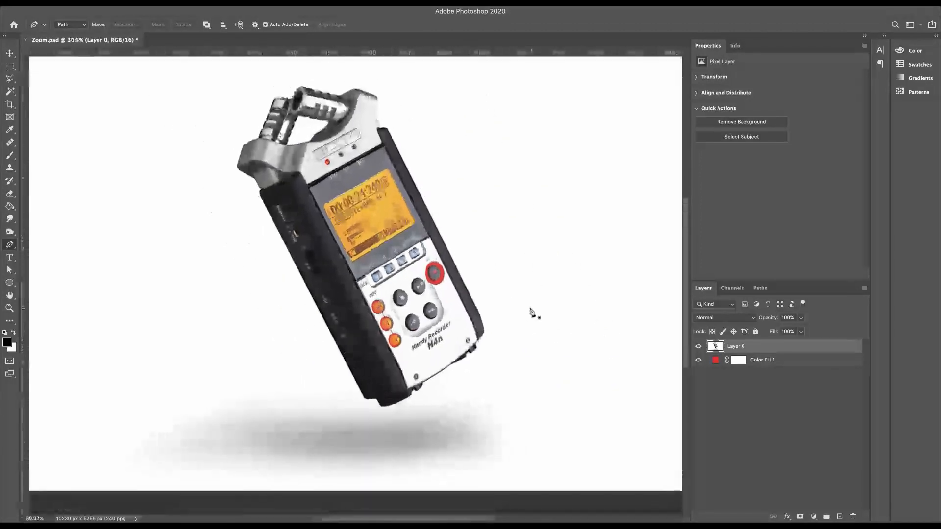
click(760, 457)
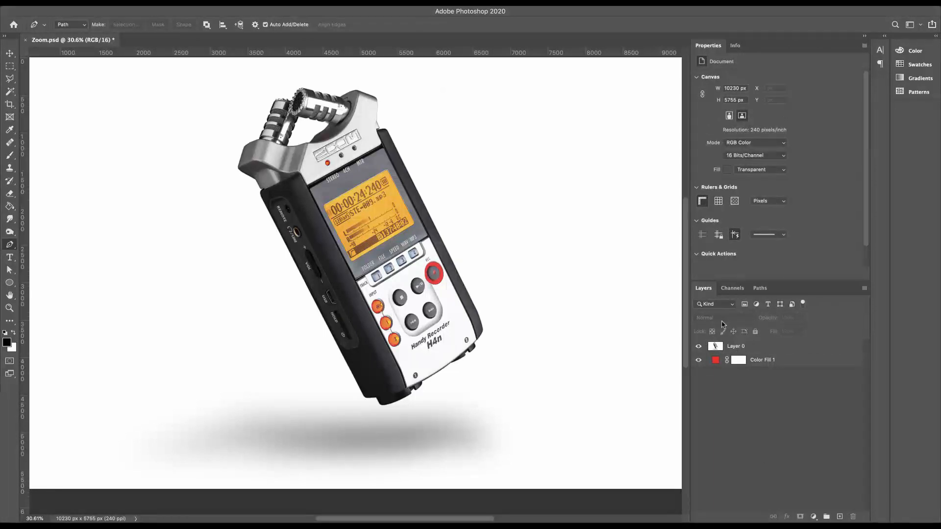
click(725, 288)
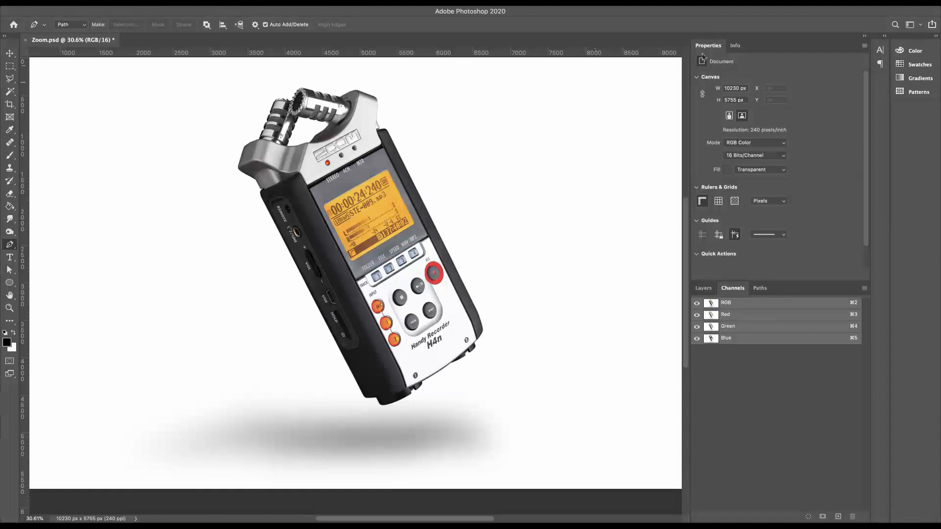
click(734, 46)
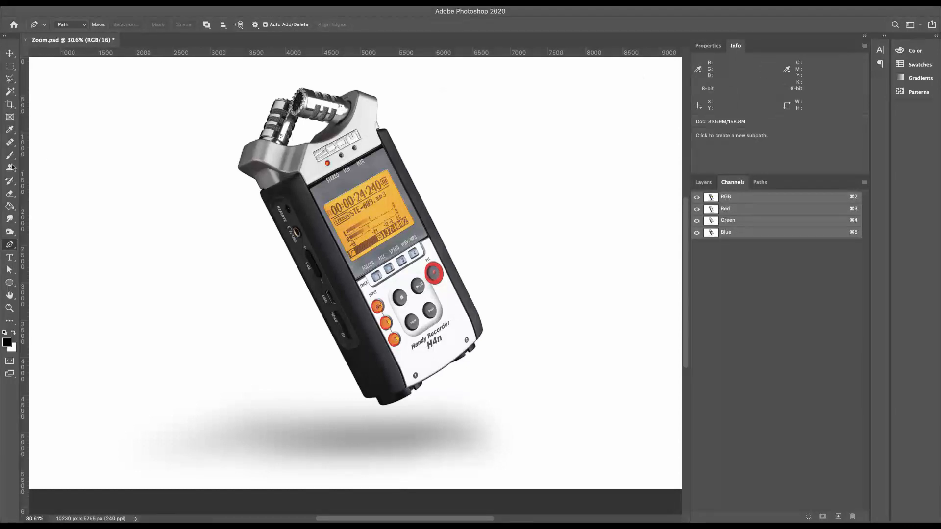
click(9, 129)
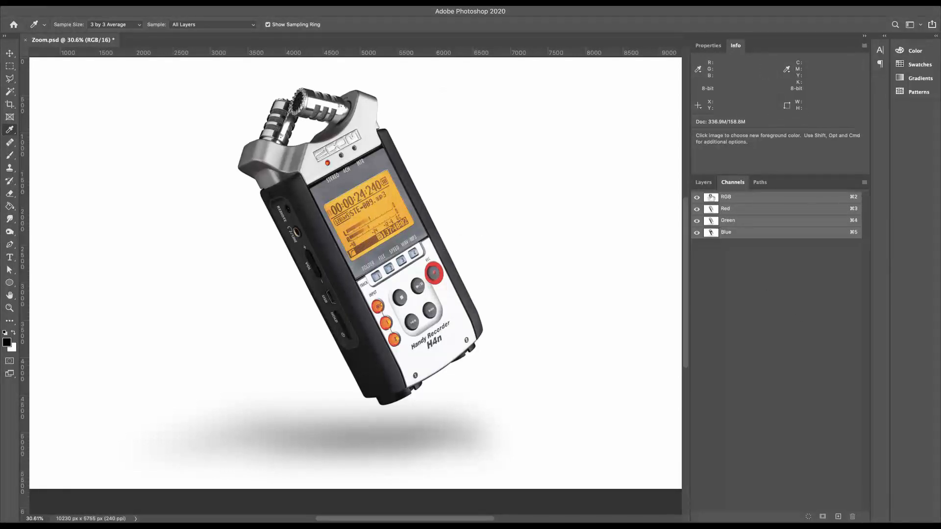
Isolate the Red channel and inspect its tonal values across the recorder's body, screen and record button.
click(712, 210)
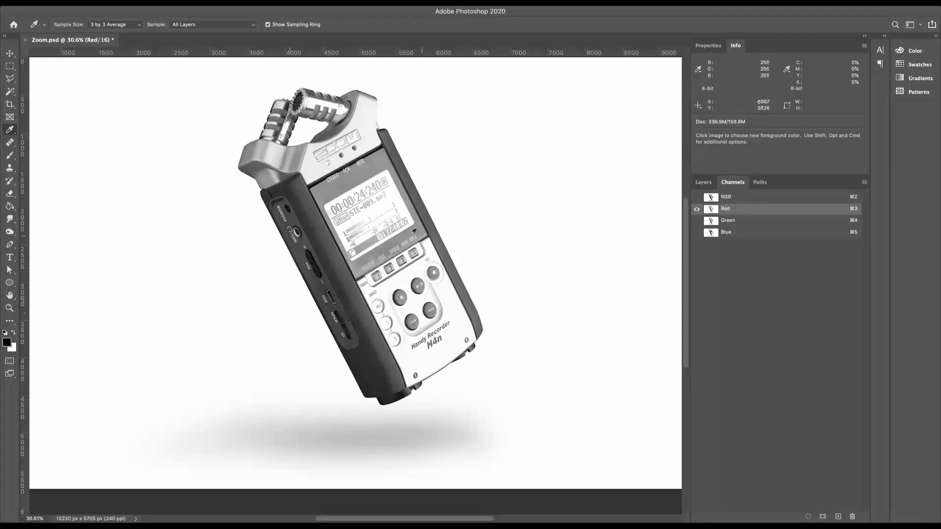
scroll(412, 232, down, 3)
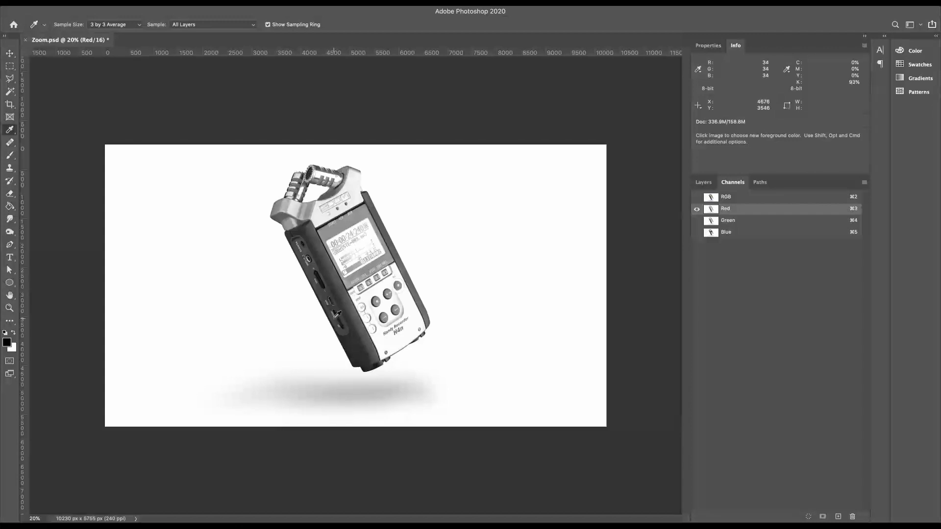
scroll(334, 319, up, 5)
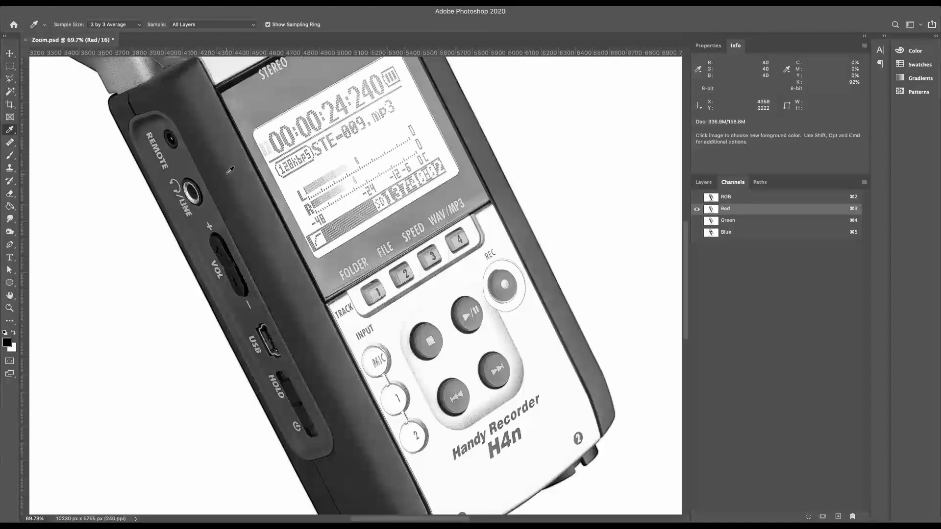
scroll(230, 169, down, 2)
scroll(327, 174, down, 2)
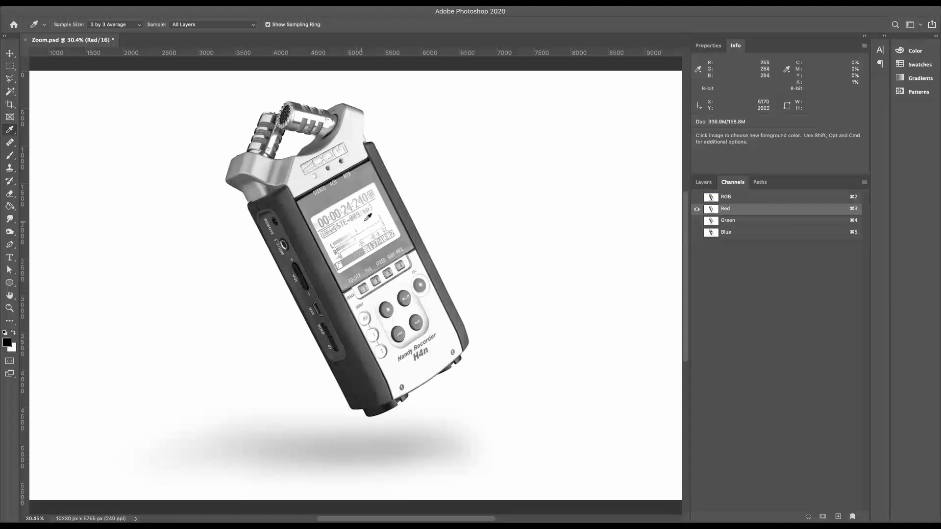
scroll(362, 211, up, 5)
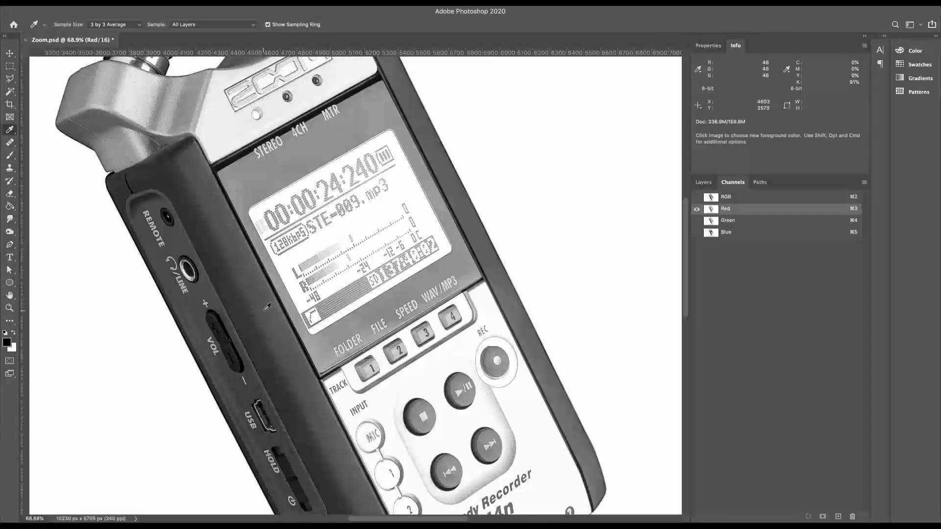
scroll(267, 307, down, 1)
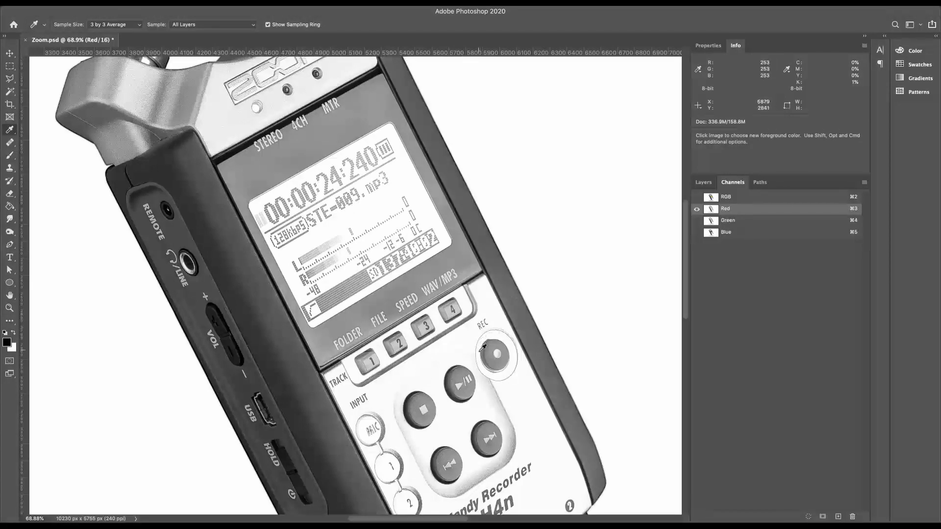
Compare the full-color composite with single channels by toggling channel visibility, returning to Red alone.
click(697, 197)
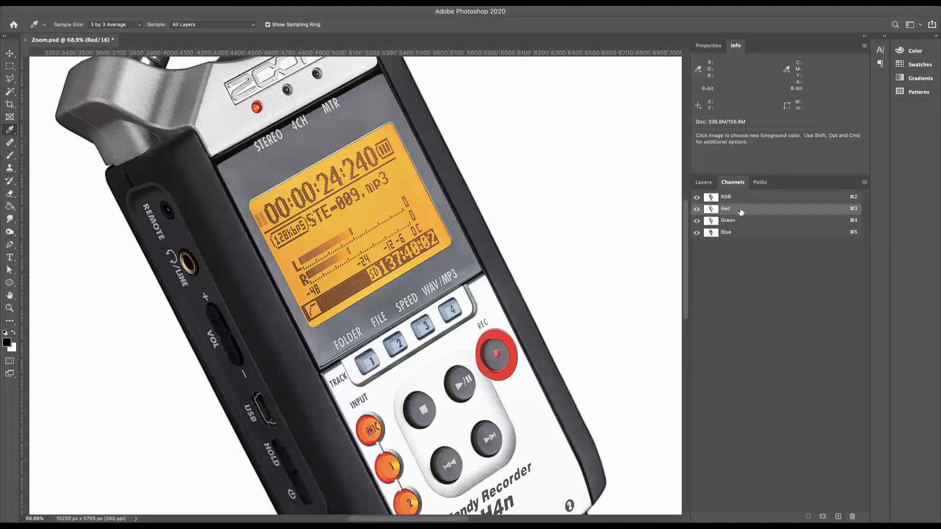
click(697, 210)
click(697, 221)
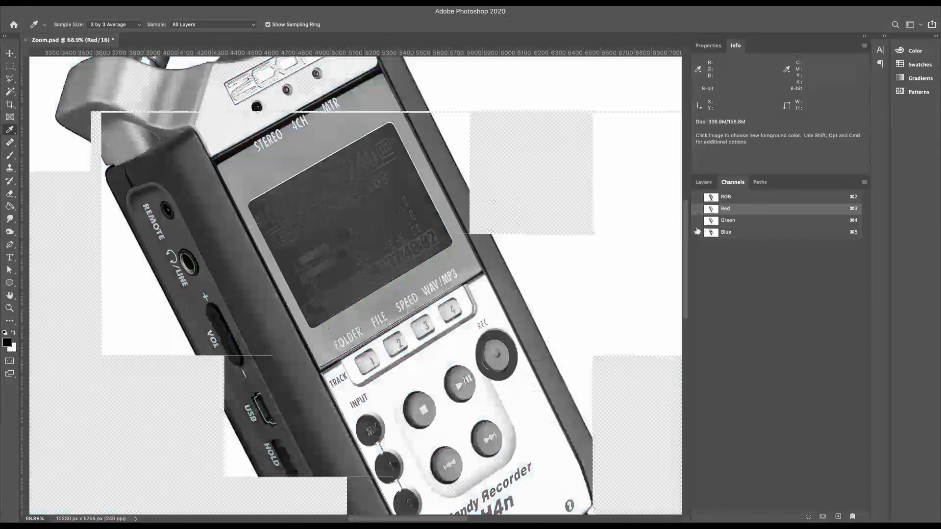
click(697, 210)
click(697, 233)
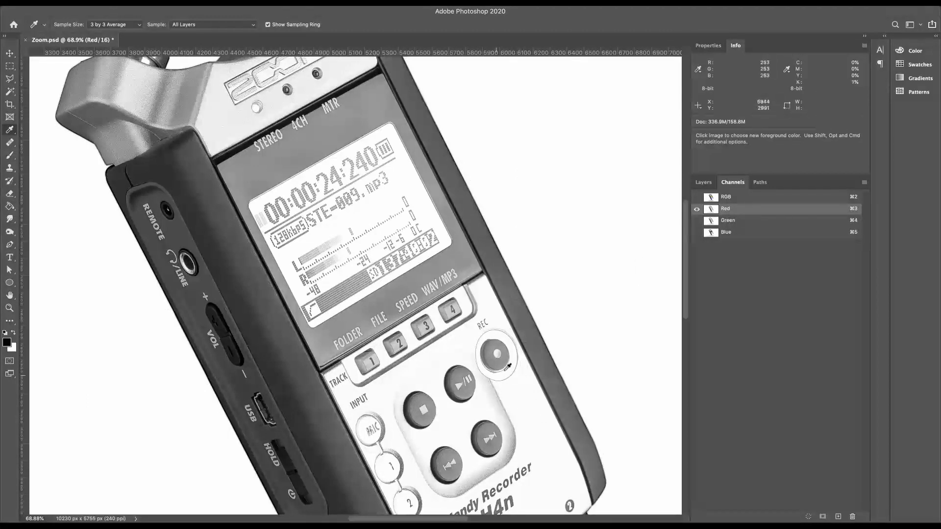
Alternate between the Red and Green channels to compare the record ring and the orange screen, finishing on Green.
click(738, 221)
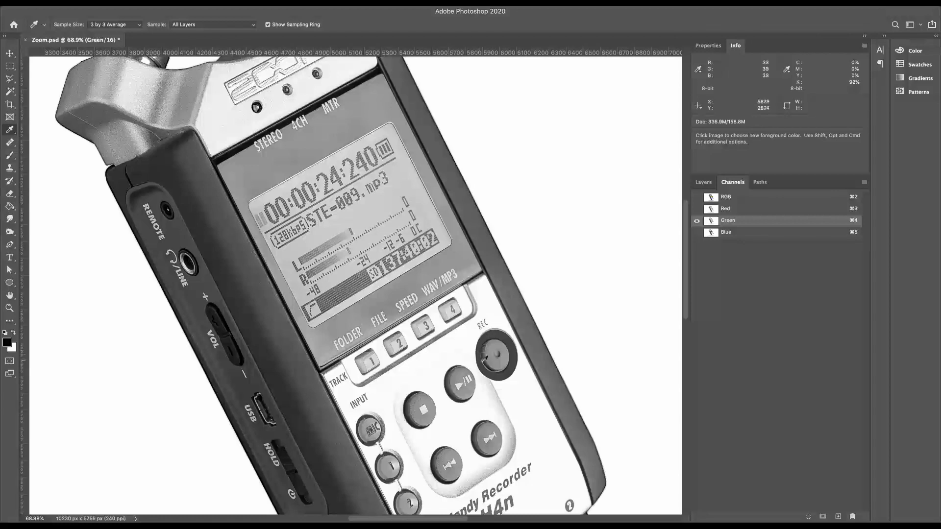
click(729, 211)
click(733, 221)
click(733, 211)
click(732, 221)
click(733, 211)
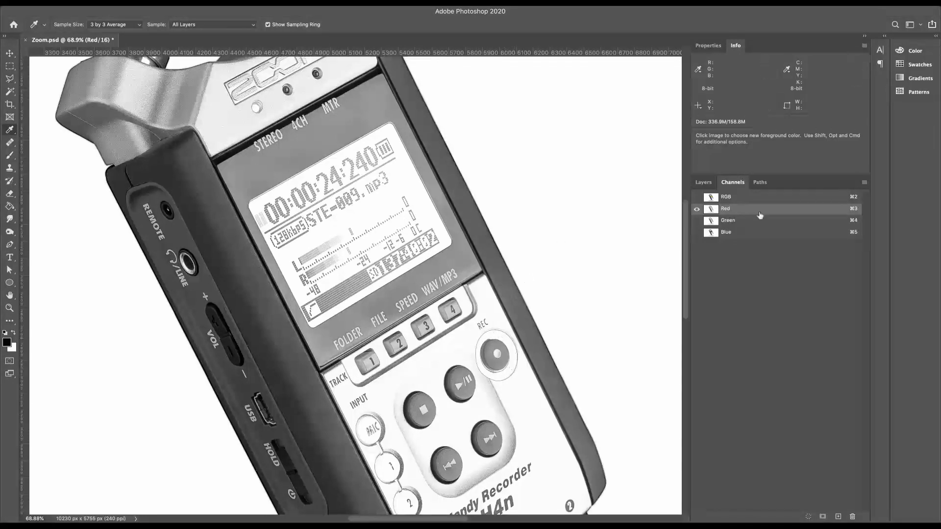
click(750, 223)
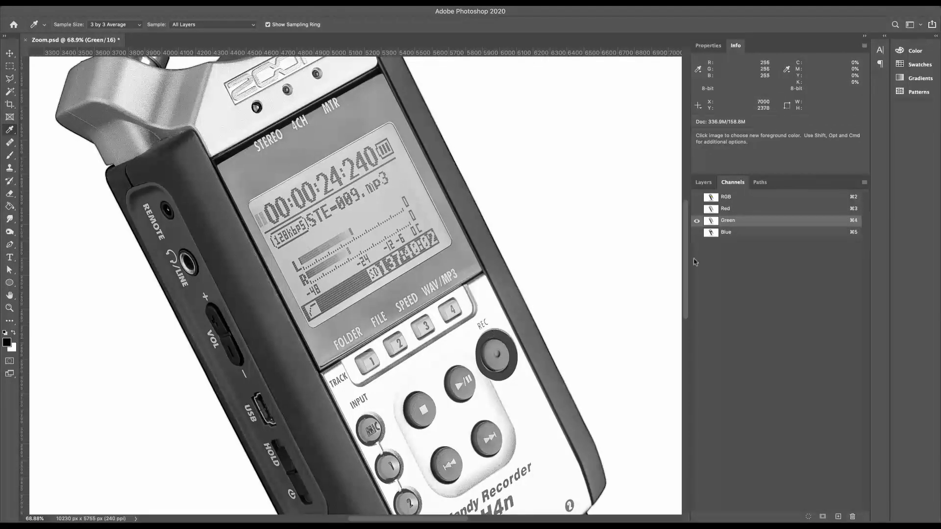
Examine the Blue channel on its own and compare it with the full-color composite.
click(718, 237)
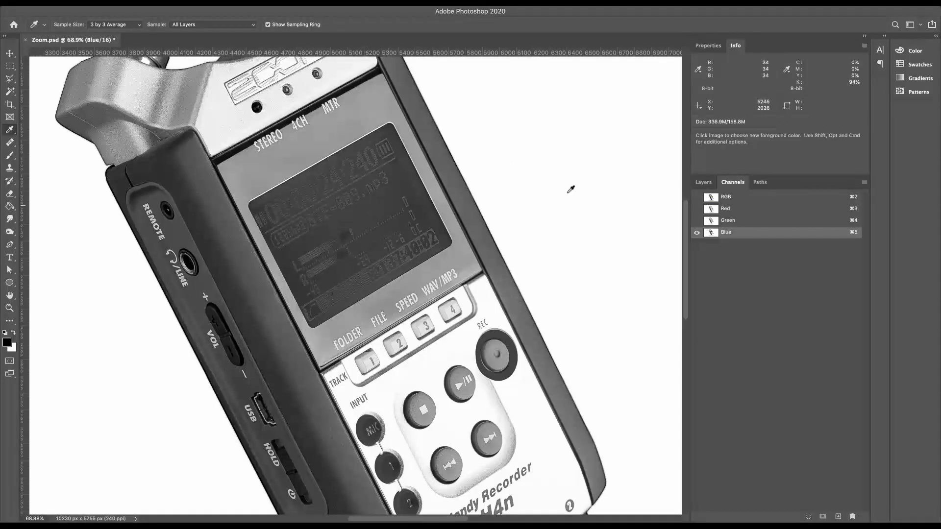
key(super+2)
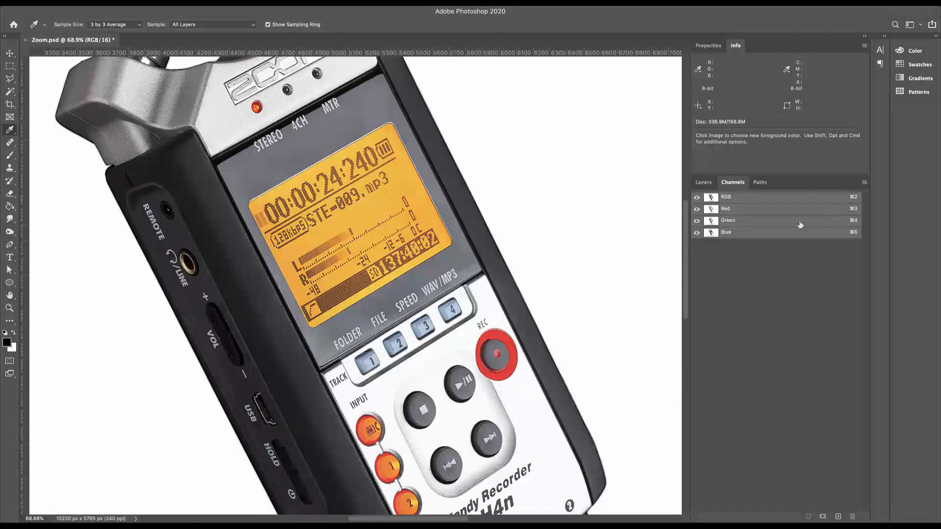
click(788, 233)
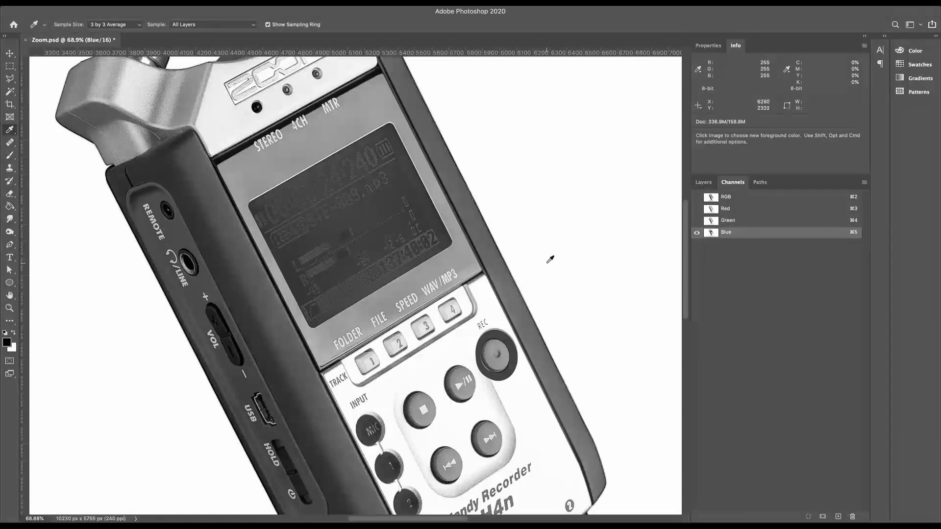
scroll(547, 263, down, 5)
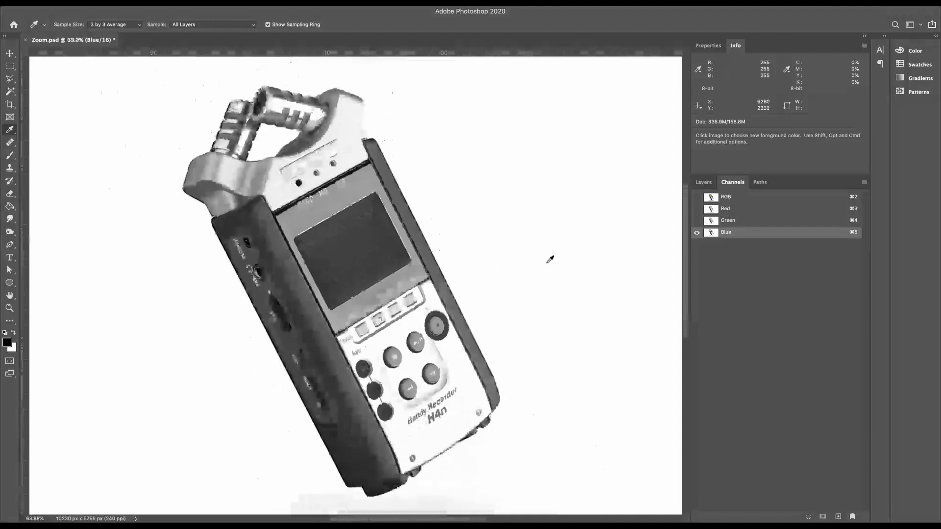
Compare the Red, Green and Blue channels over the recorder's screen for contrast, finishing on Red.
click(736, 221)
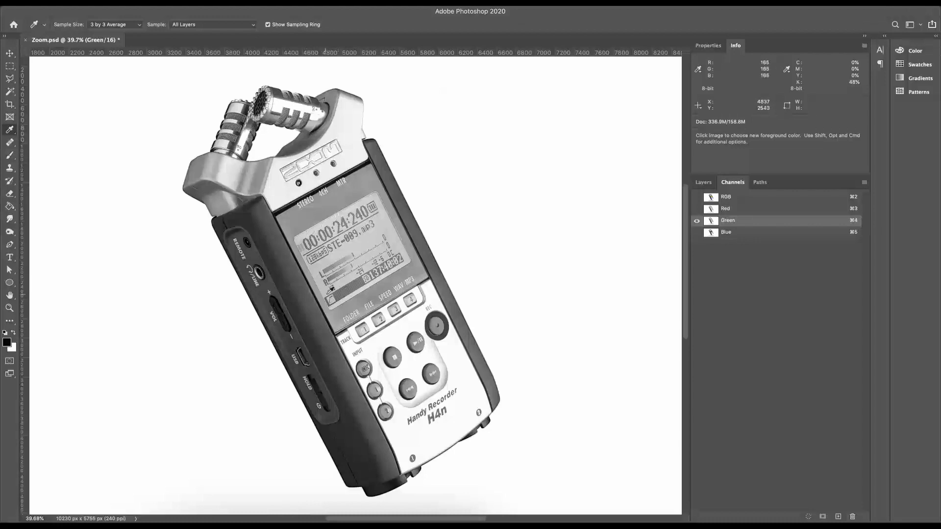
click(737, 211)
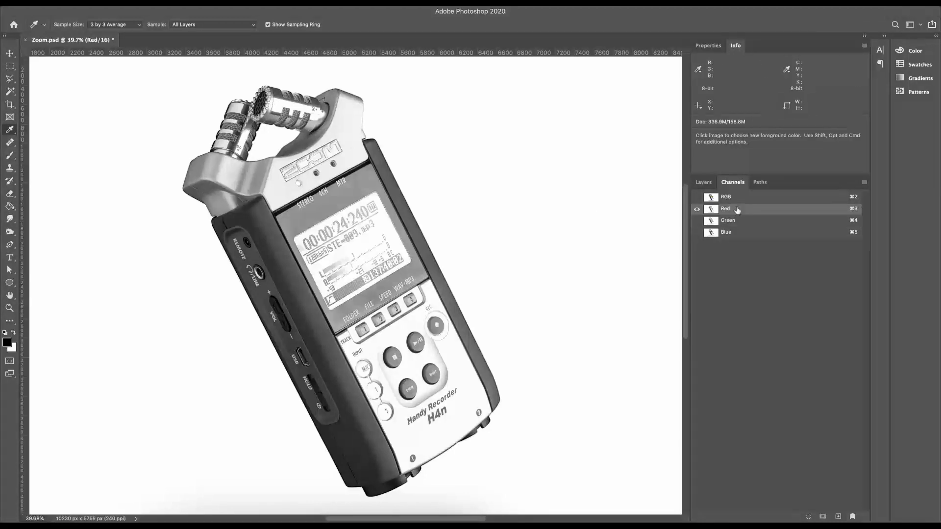
click(736, 223)
click(737, 213)
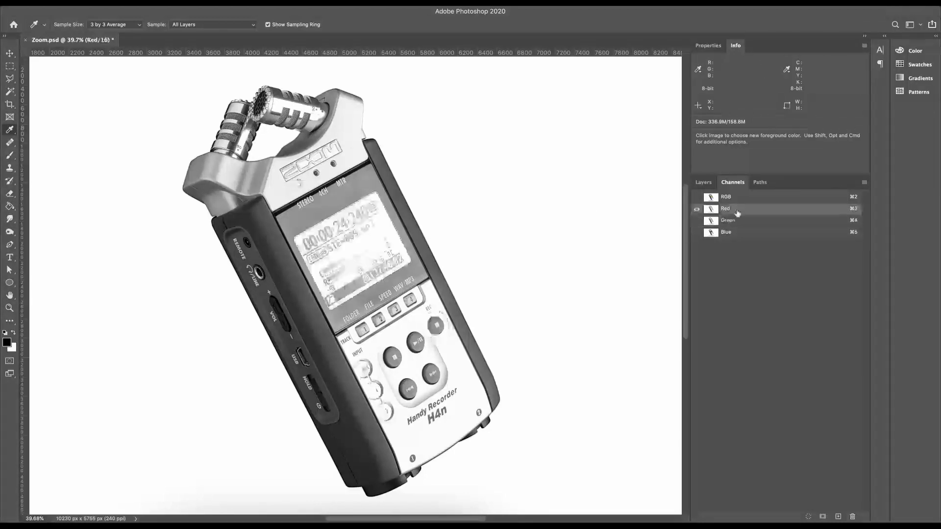
click(736, 234)
click(736, 221)
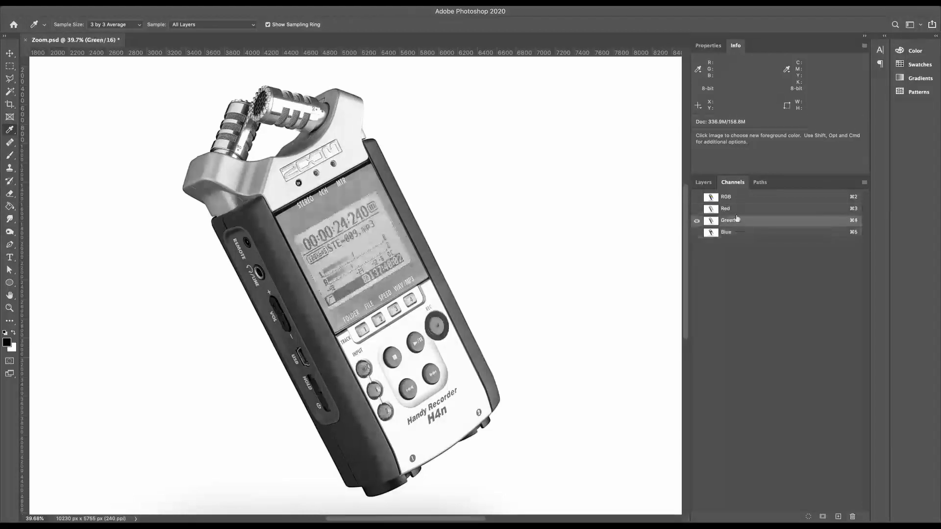
click(737, 210)
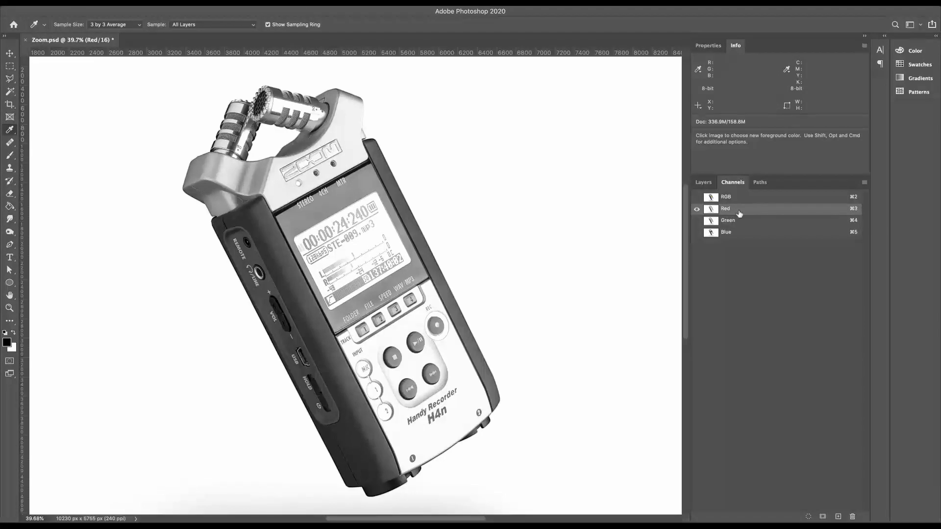
Duplicate the Red channel and name the copy "Screen MAsk".
drag(739, 214, 840, 517)
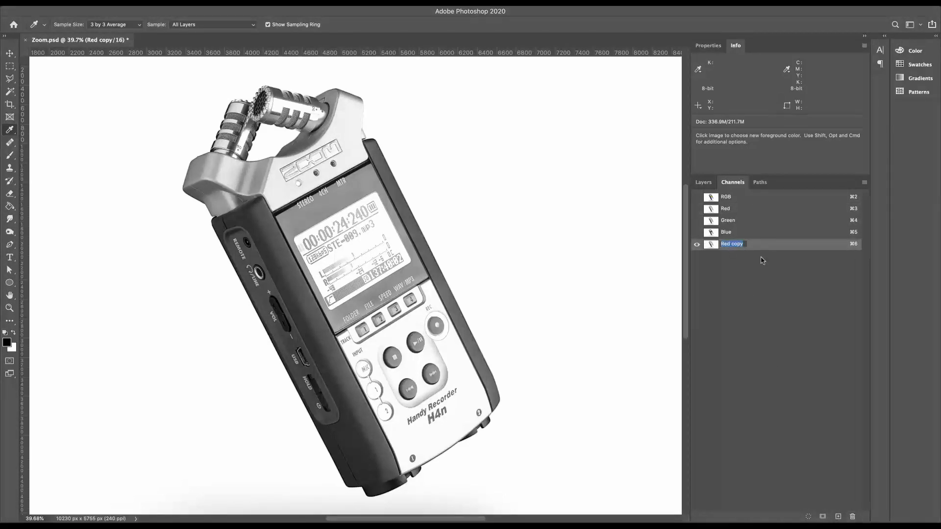
text(Scre)
key(Return)
Check the Screen MAsk channel around the display, return to the layer stack and select Layer 0.
scroll(495, 243, up, 8)
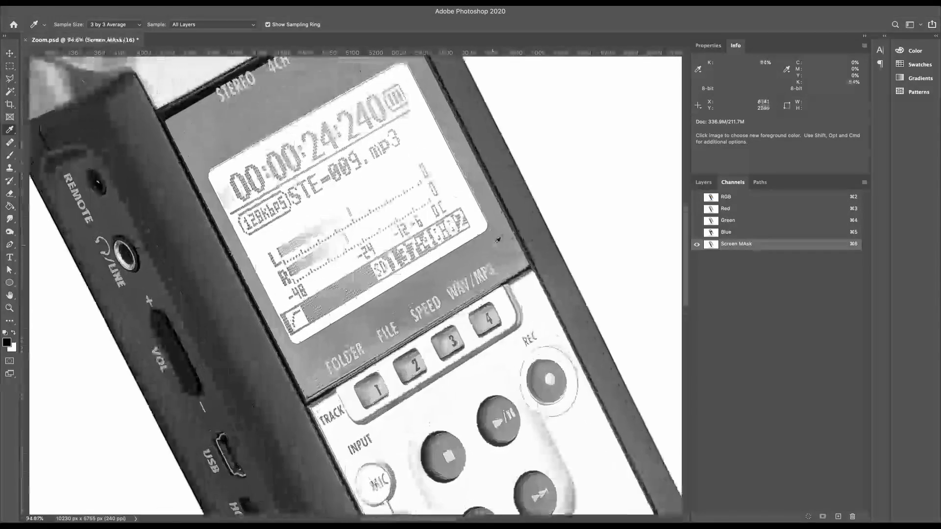
scroll(494, 244, down, 5)
scroll(497, 241, down, 1)
click(709, 45)
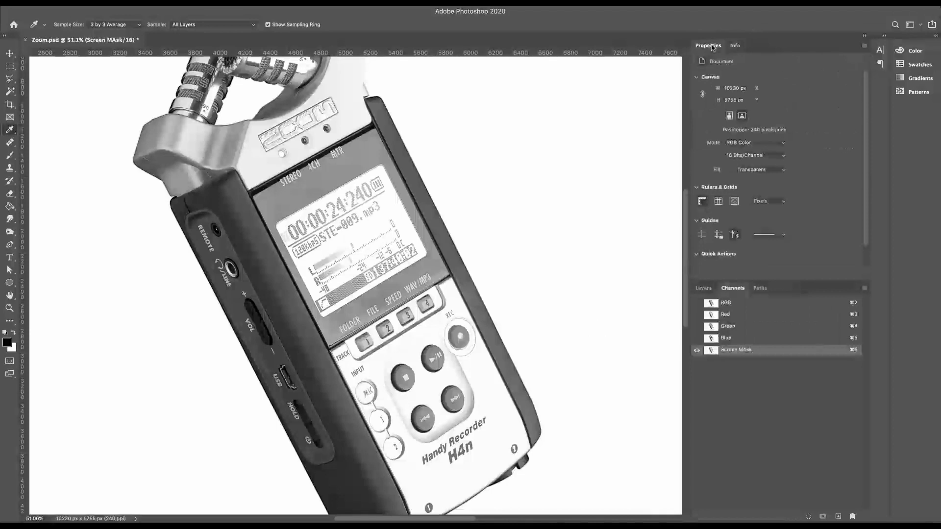
click(704, 288)
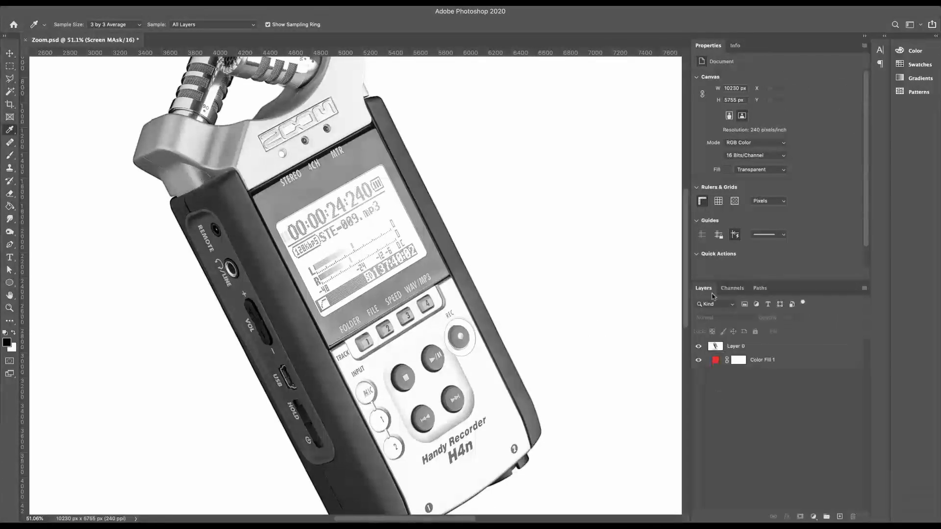
click(734, 347)
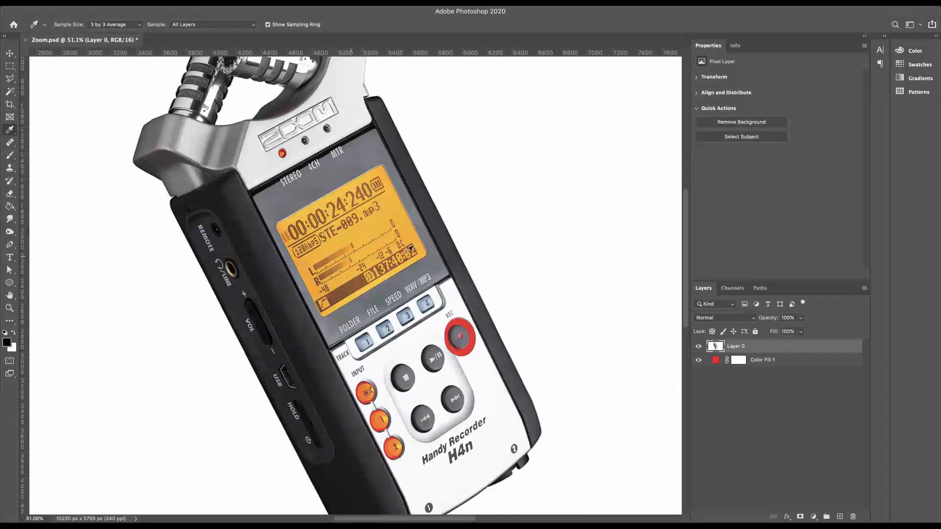
Try adding an empty layer mask to Layer 0, and undo it.
click(801, 518)
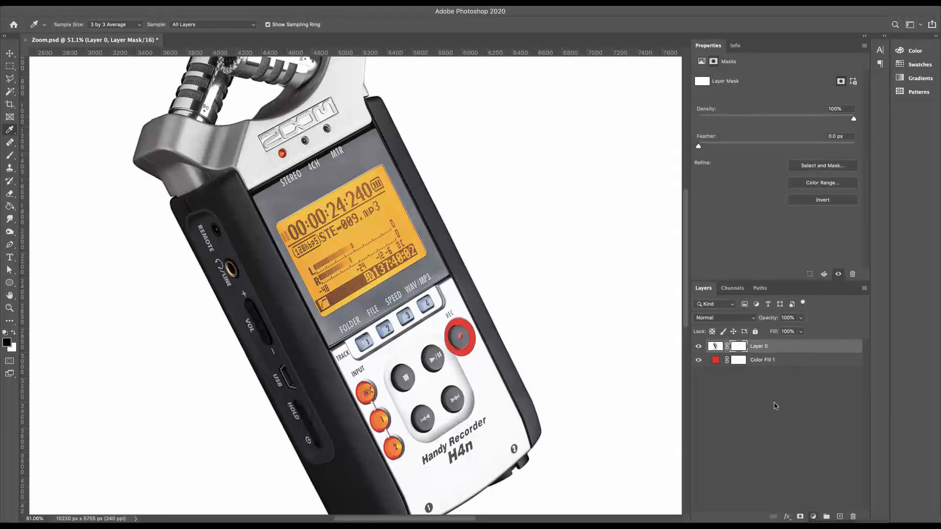
key(ctrl+z)
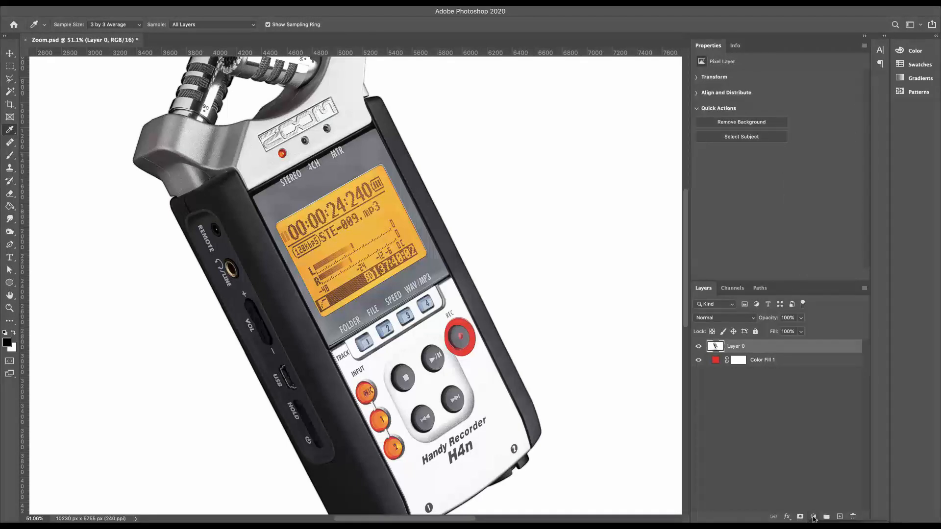
Add a Hue/Saturation adjustment layer above Layer 0 and set the hue of the Reds to +180.
click(814, 517)
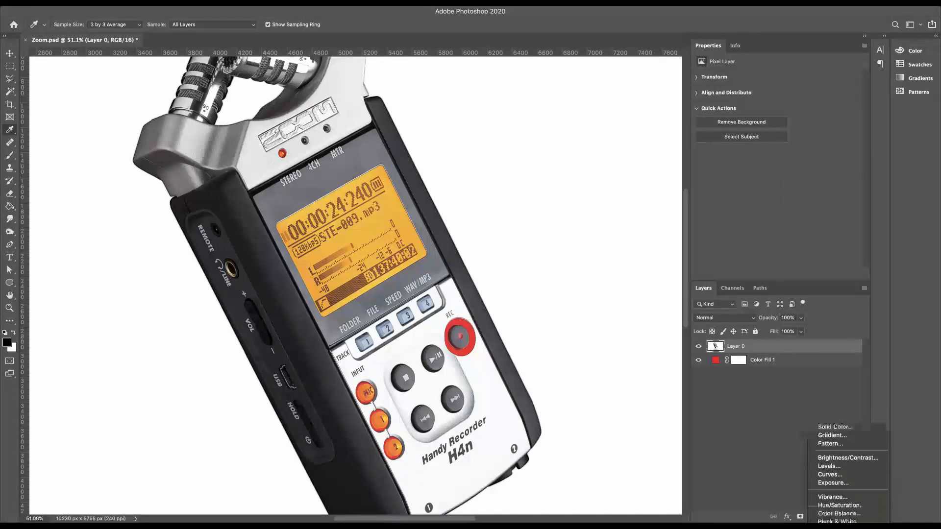
click(832, 503)
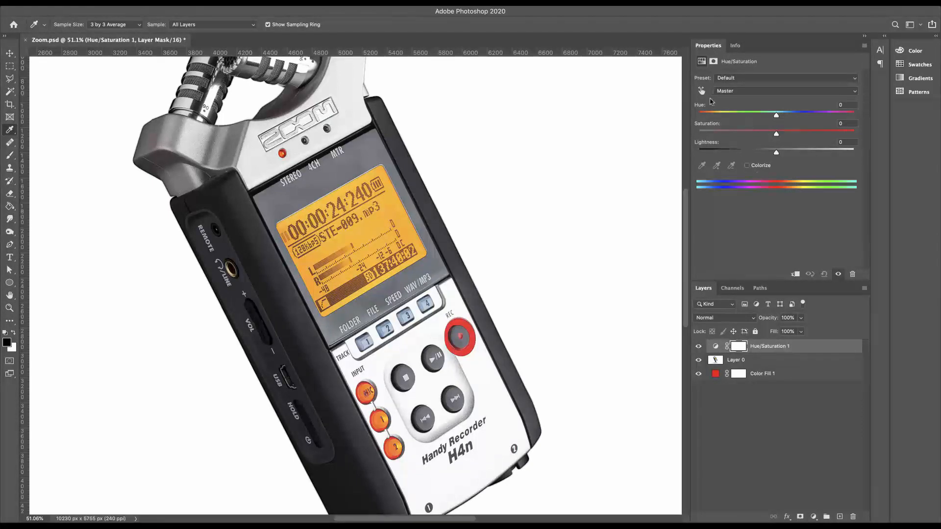
click(741, 91)
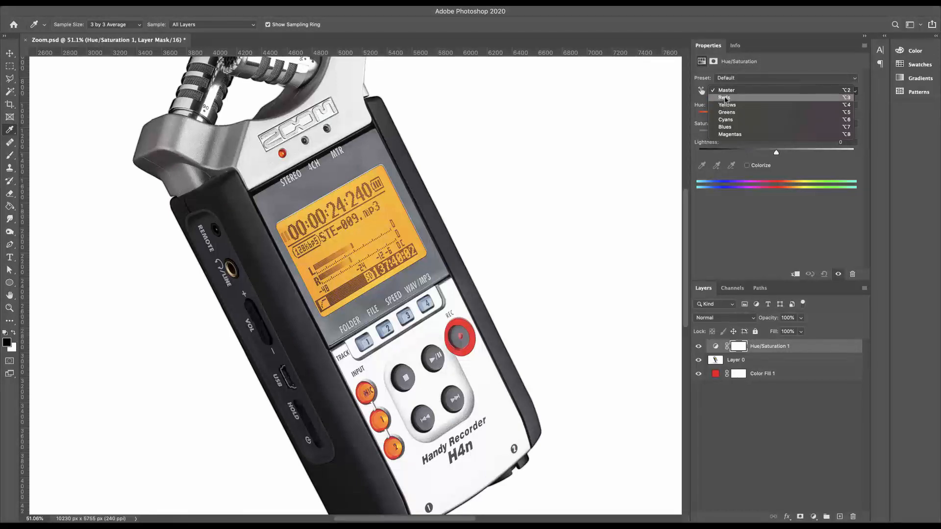
click(725, 98)
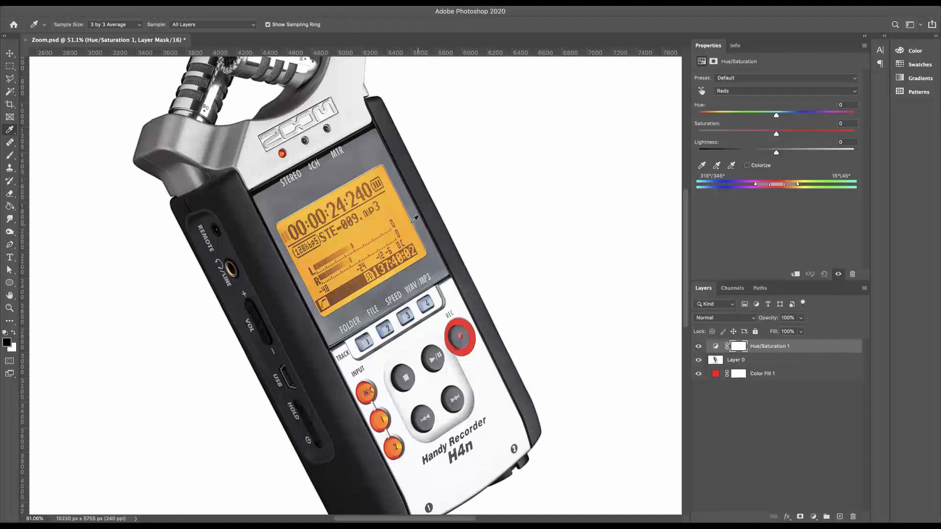
click(377, 221)
drag(777, 117, 875, 118)
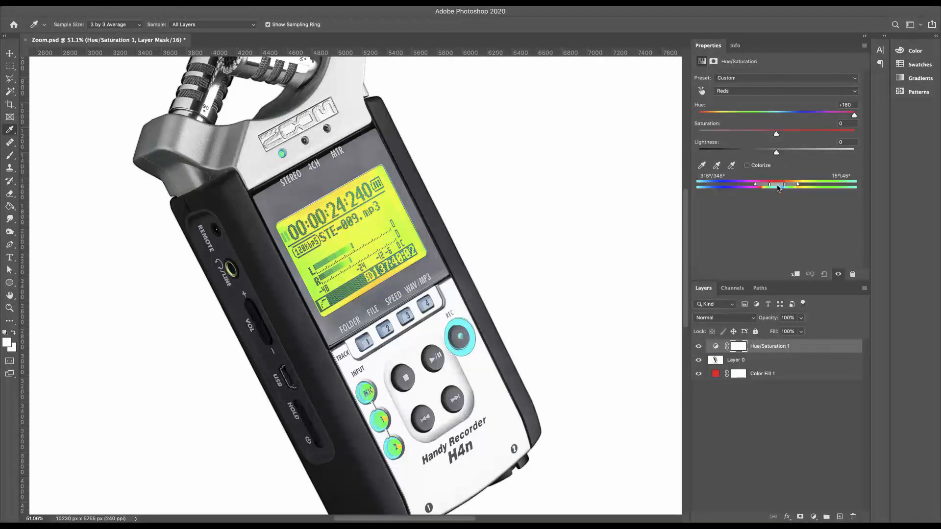
Shift the Reds color range to 343°/13° and 42°/72° to target the orange screen, and hide the adjustment layer.
drag(779, 188, 788, 188)
drag(789, 188, 791, 187)
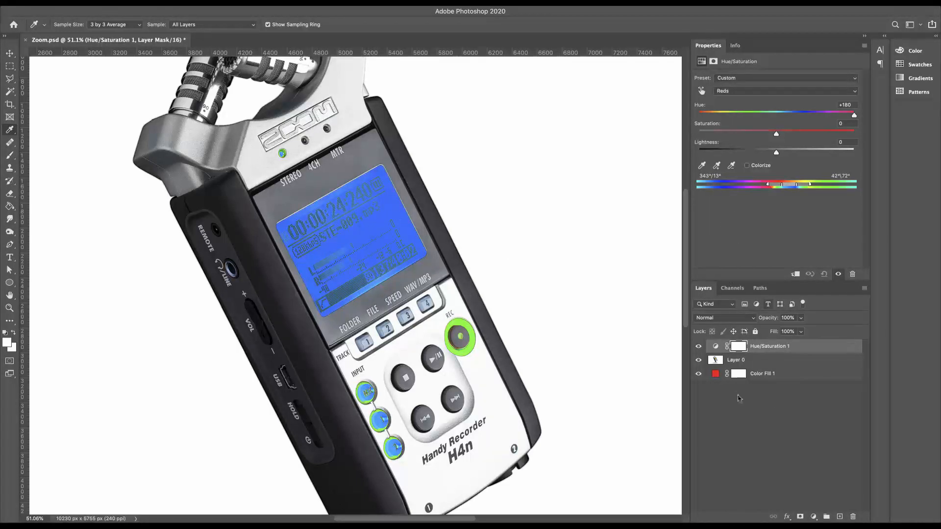
click(699, 346)
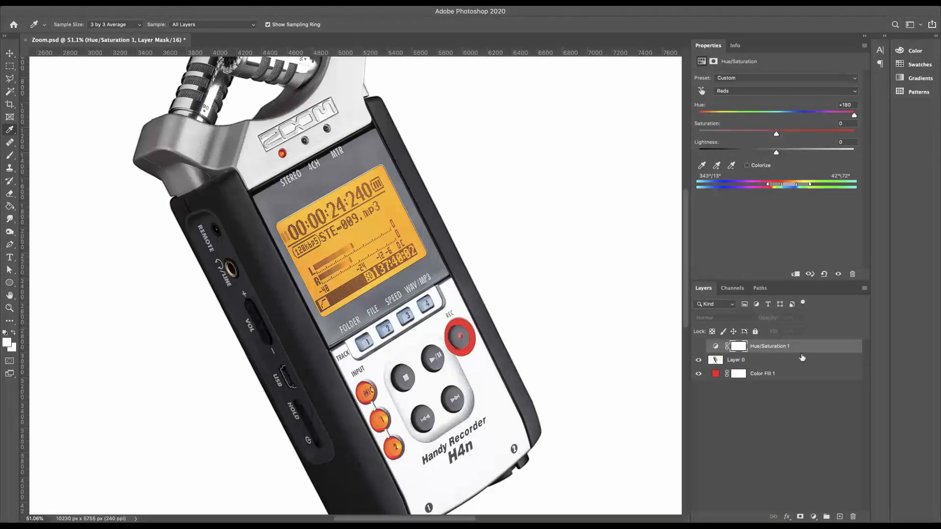
Select the Screen MAsk channel and set up the Brush tool with the Overlay blending mode.
click(737, 288)
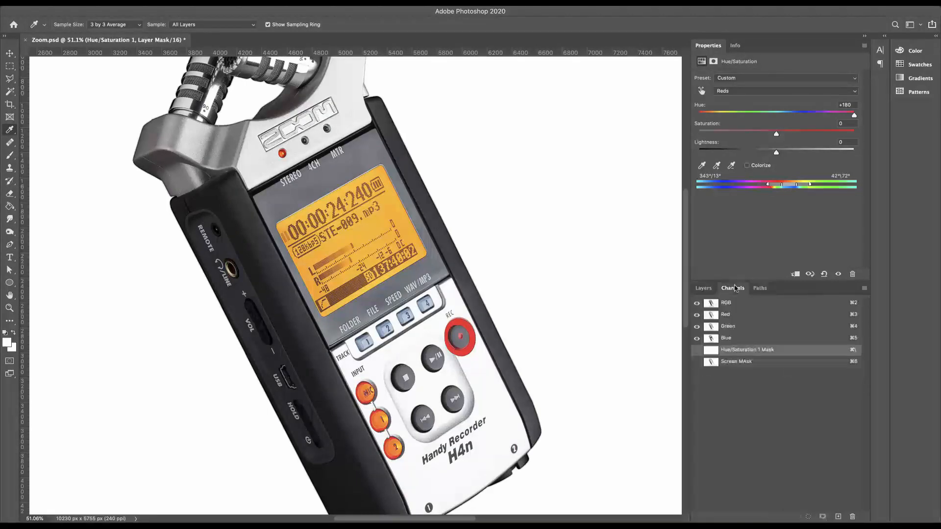
click(745, 363)
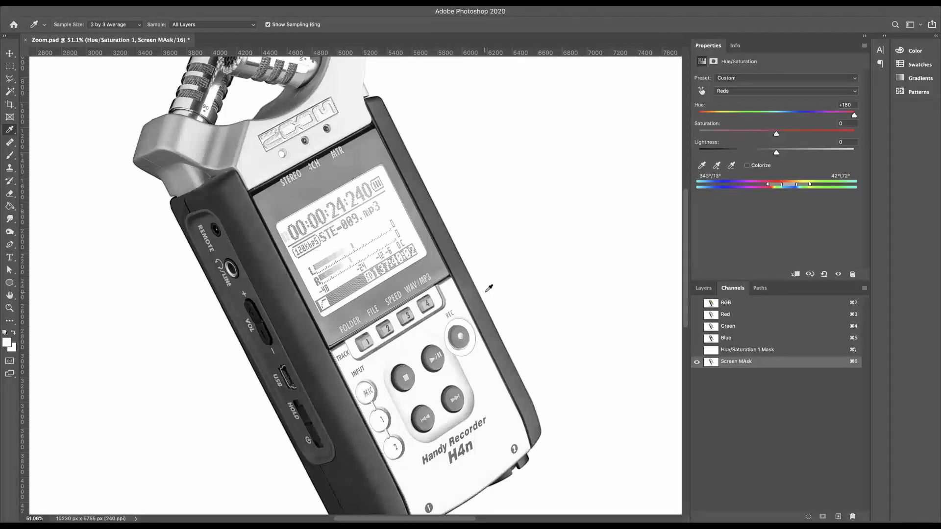
scroll(489, 289, down, 2)
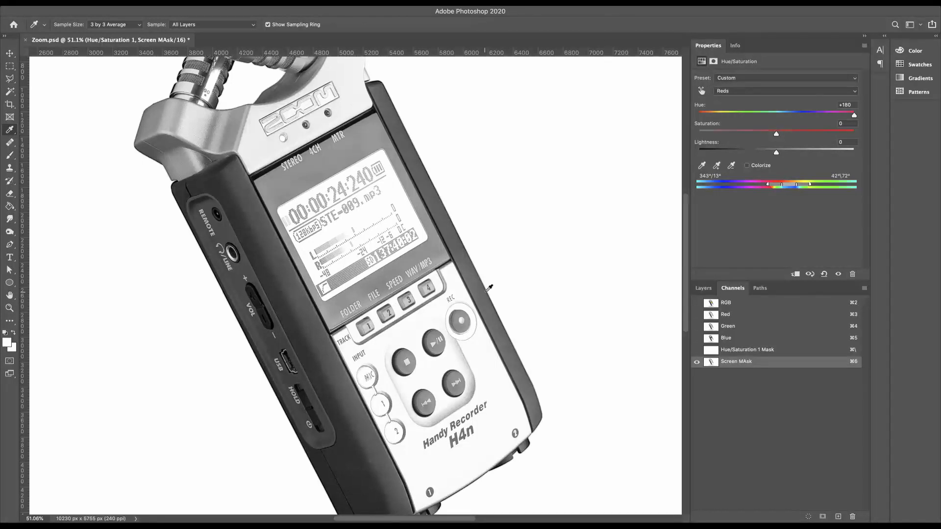
scroll(441, 234, up, 3)
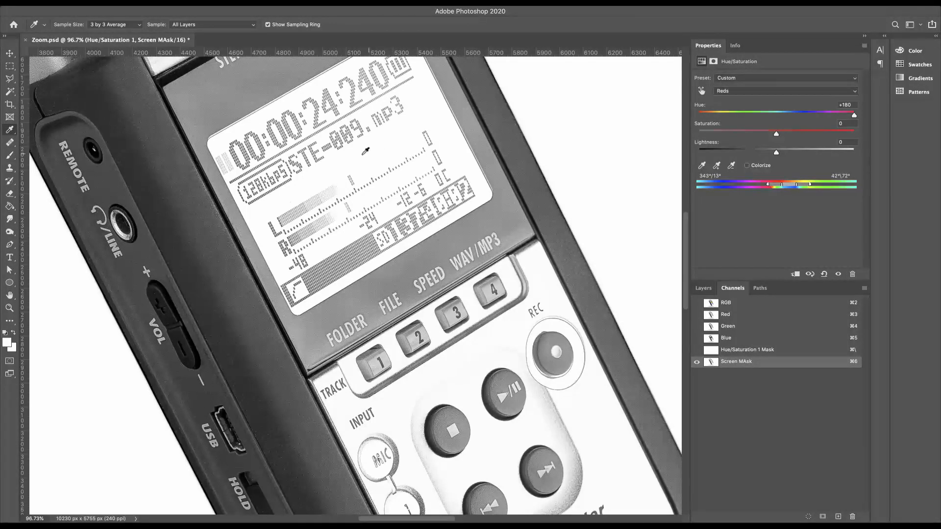
click(10, 155)
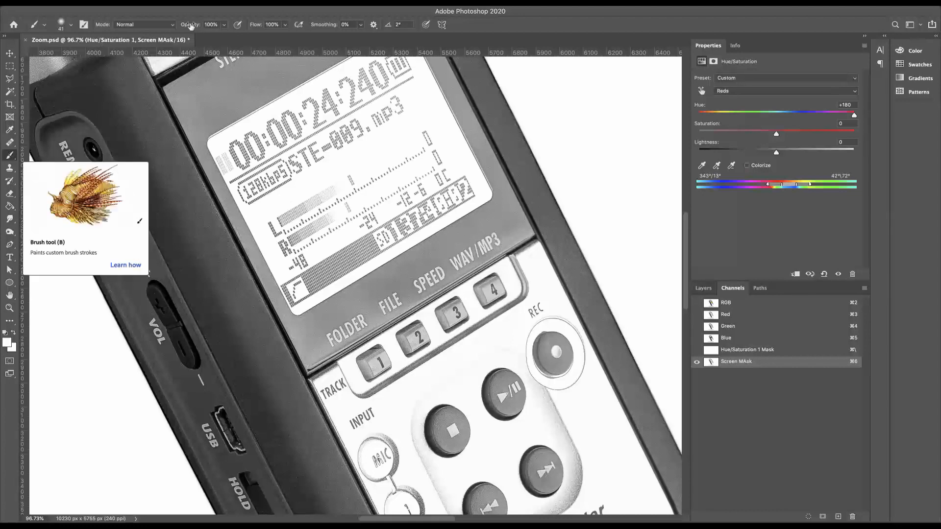
click(128, 25)
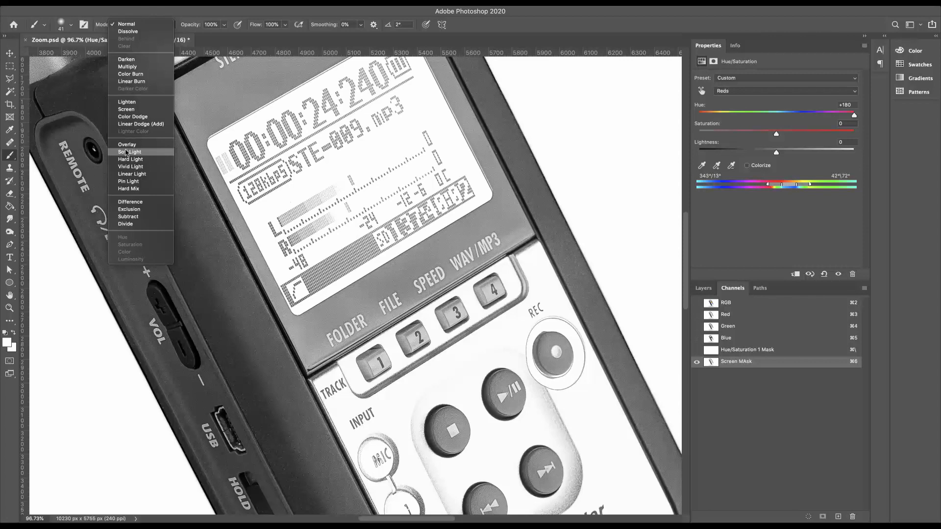
click(127, 144)
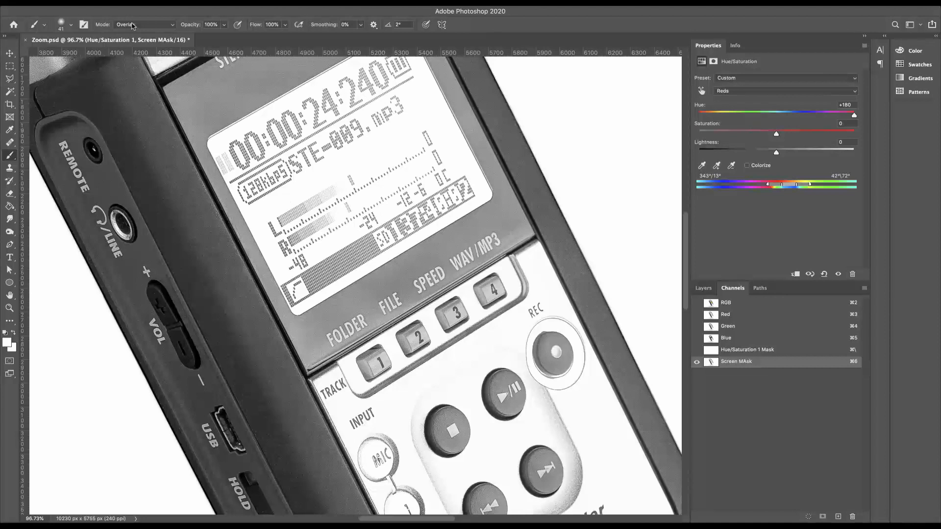
click(704, 288)
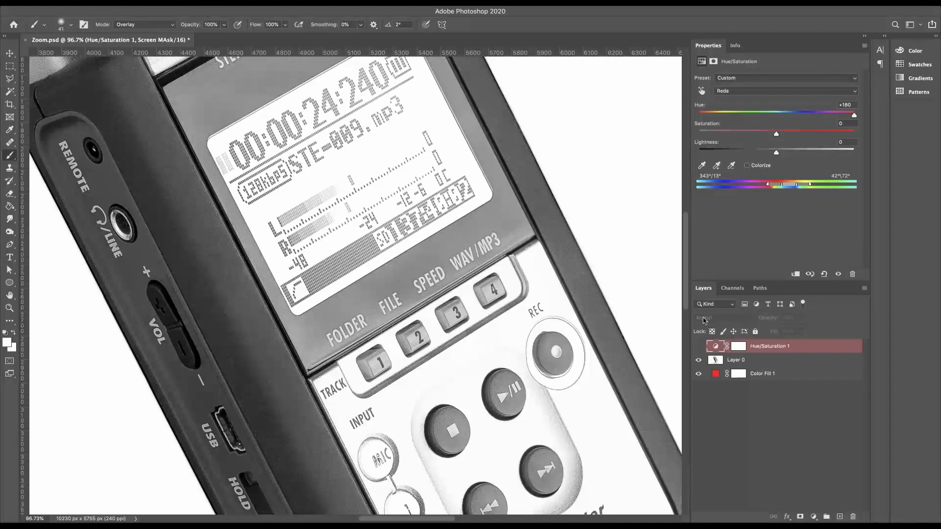
click(732, 289)
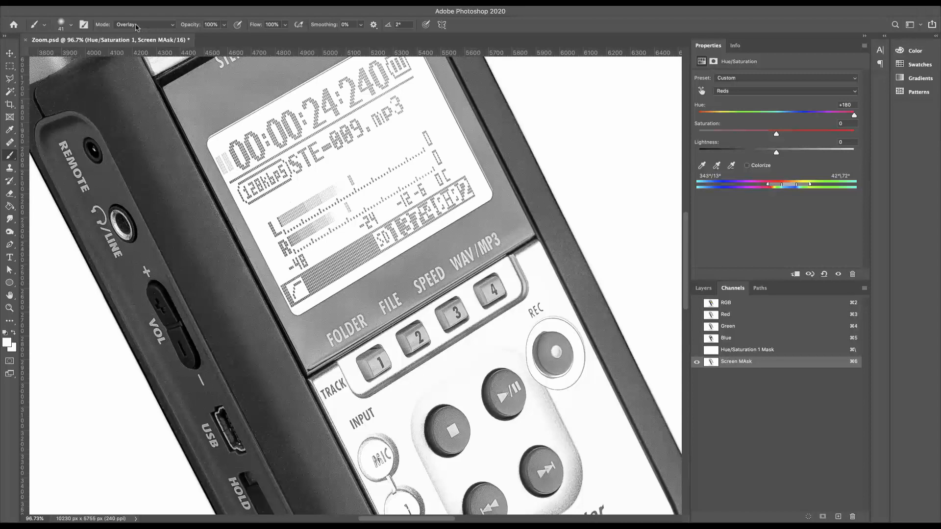
Reset the default colors, set brush opacity and flow to 50%, and test short white and black strokes on the recorder's dark side edge.
scroll(356, 284, up, 5)
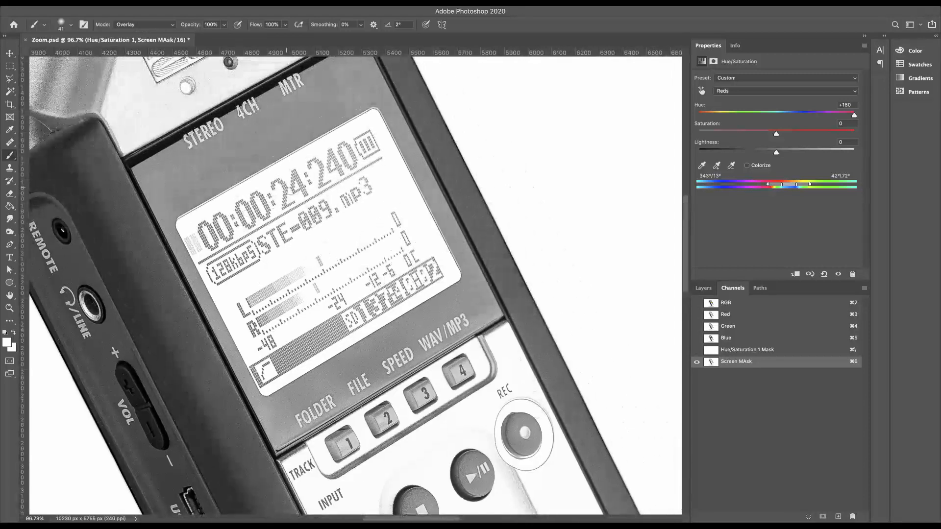
key(d)
key(5)
drag(429, 124, 433, 137)
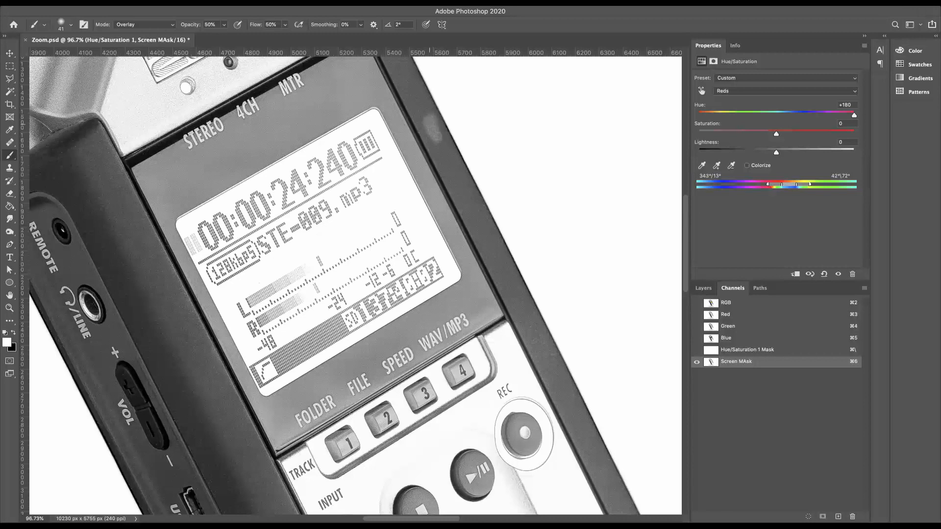
key(x)
mouse_move(438, 152)
mouse_down()
mouse_move(425, 125)
mouse_move(434, 118)
mouse_move(441, 148)
mouse_up()
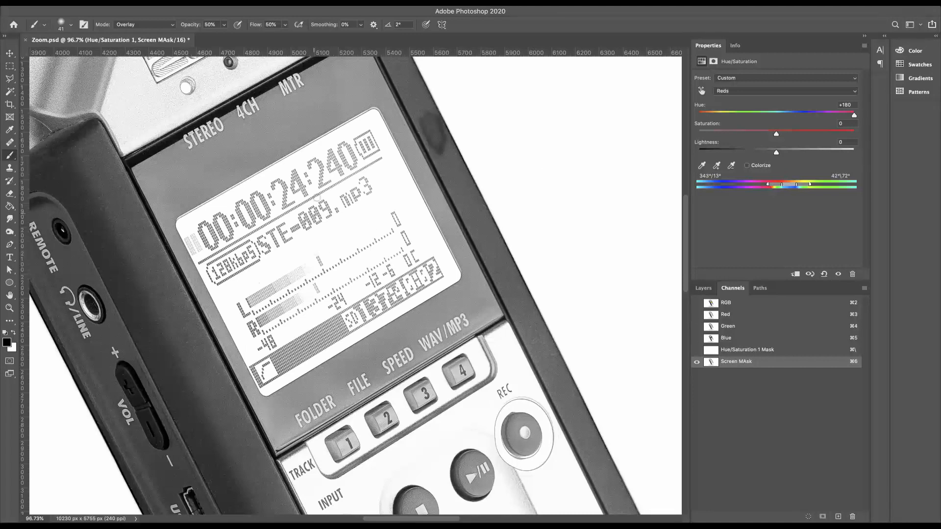
Enlarge the brush to 176 and paint black over the recorder's dark side beside the display, with white along its outer boundary.
key(x)
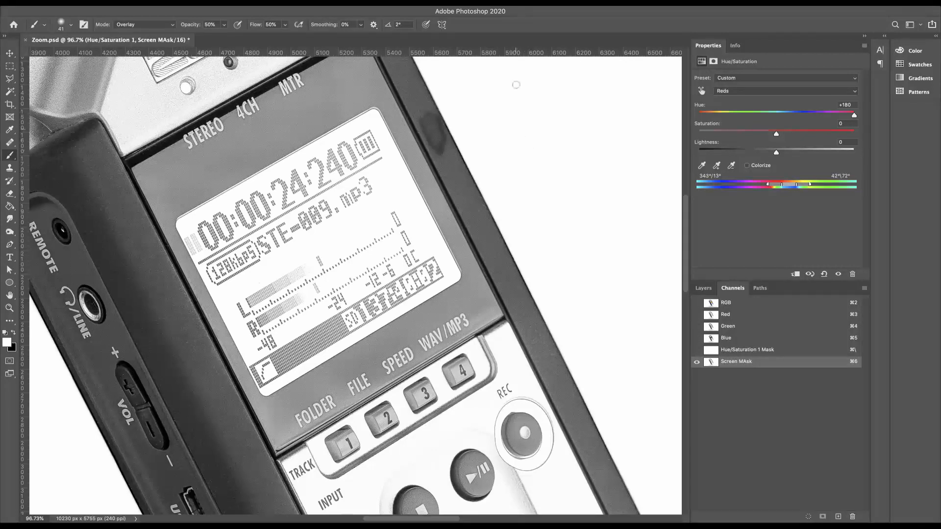
key(x)
mouse_move(472, 206)
mouse_down()
mouse_move(474, 199)
mouse_move(471, 216)
mouse_move(467, 189)
mouse_move(474, 221)
mouse_move(494, 221)
mouse_up()
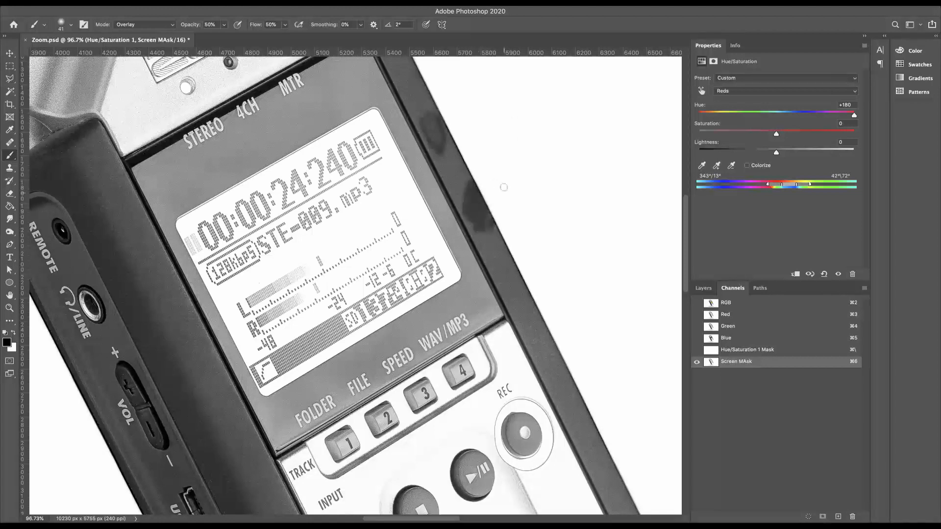
drag(498, 185, 539, 184)
mouse_move(483, 206)
mouse_down()
mouse_move(502, 245)
mouse_move(497, 260)
mouse_move(466, 181)
mouse_move(487, 201)
mouse_move(500, 245)
mouse_move(482, 189)
mouse_move(498, 231)
mouse_move(475, 181)
mouse_move(519, 301)
mouse_move(495, 245)
mouse_move(501, 294)
mouse_up()
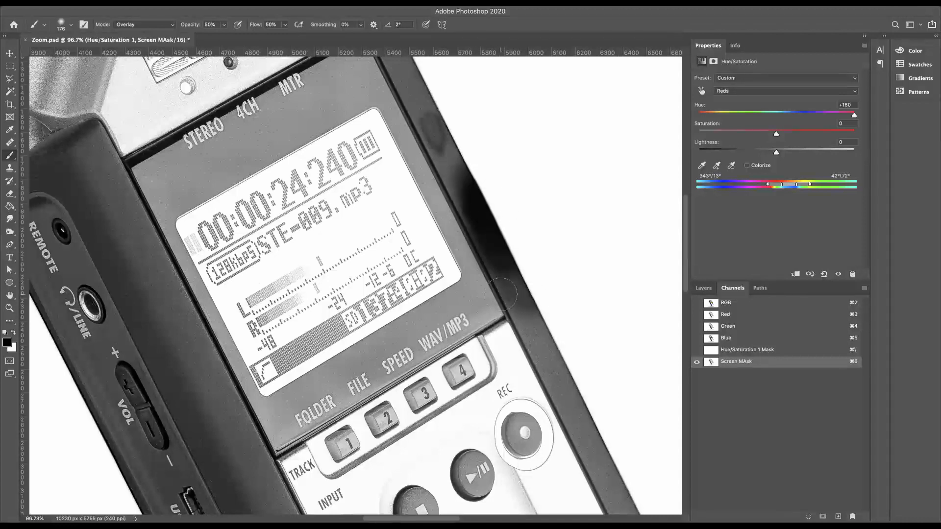
key(x)
mouse_move(498, 148)
mouse_down()
mouse_move(488, 219)
mouse_move(499, 236)
mouse_move(510, 224)
mouse_move(515, 268)
mouse_move(511, 221)
mouse_move(482, 195)
mouse_move(485, 211)
mouse_move(543, 329)
mouse_move(484, 204)
mouse_move(499, 227)
mouse_up()
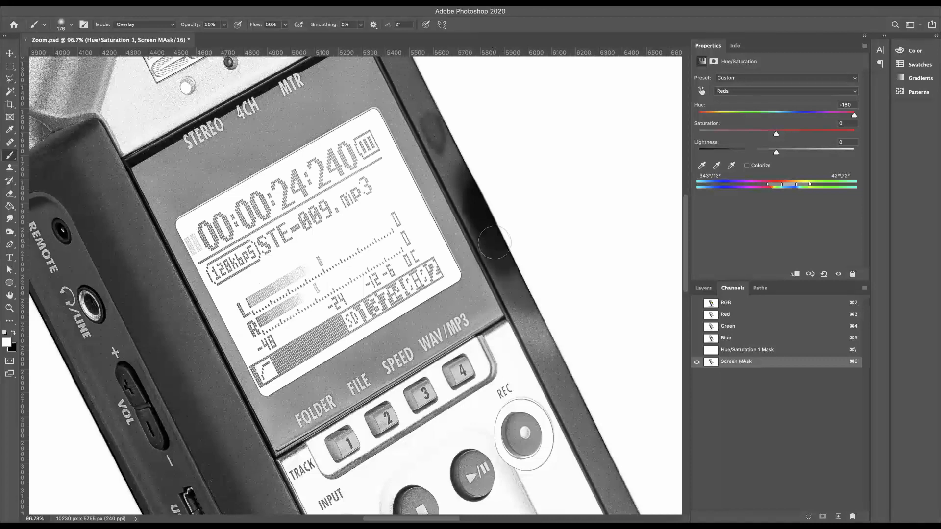
Raise the Screen MAsk channel's contrast with Levels, using input levels of 65, 1.00 and 198.
key(super+minus)
key(super+minus)
key(super+minus)
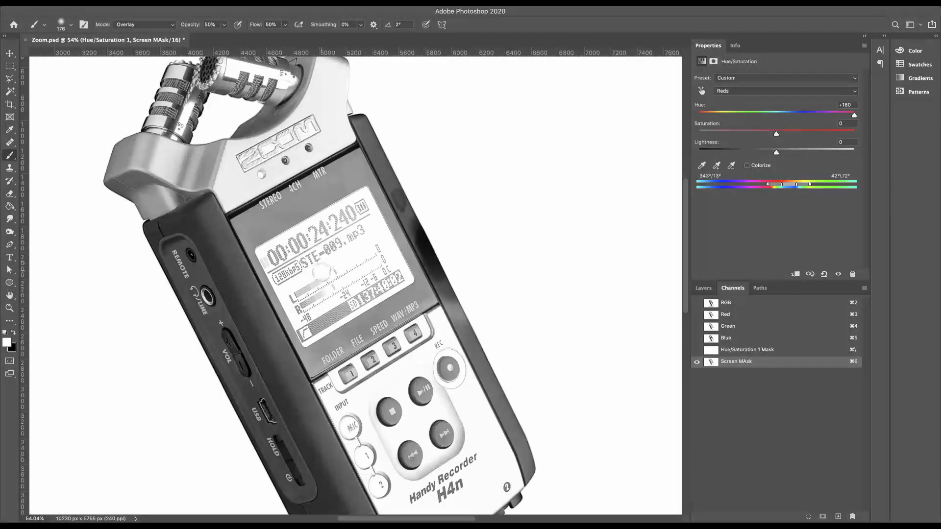
scroll(342, 270, down, 5)
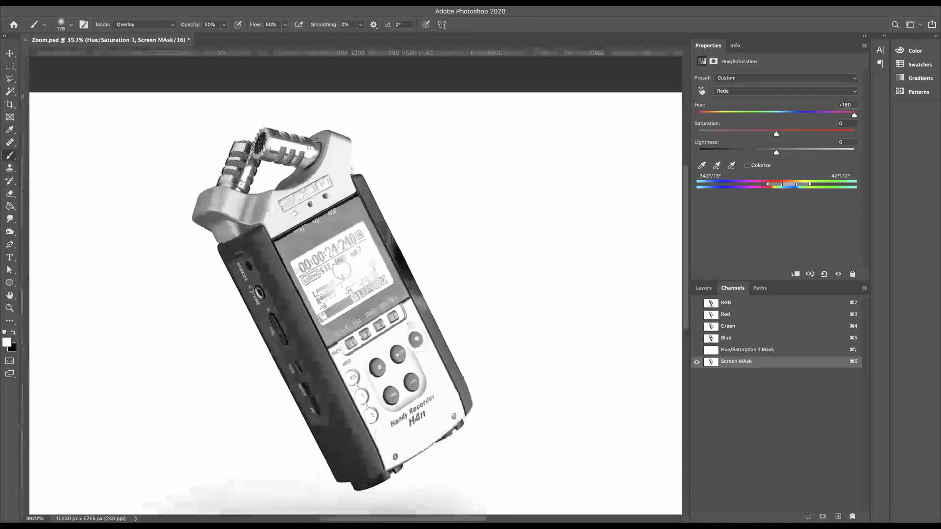
scroll(341, 270, up, 5)
scroll(342, 270, down, 1)
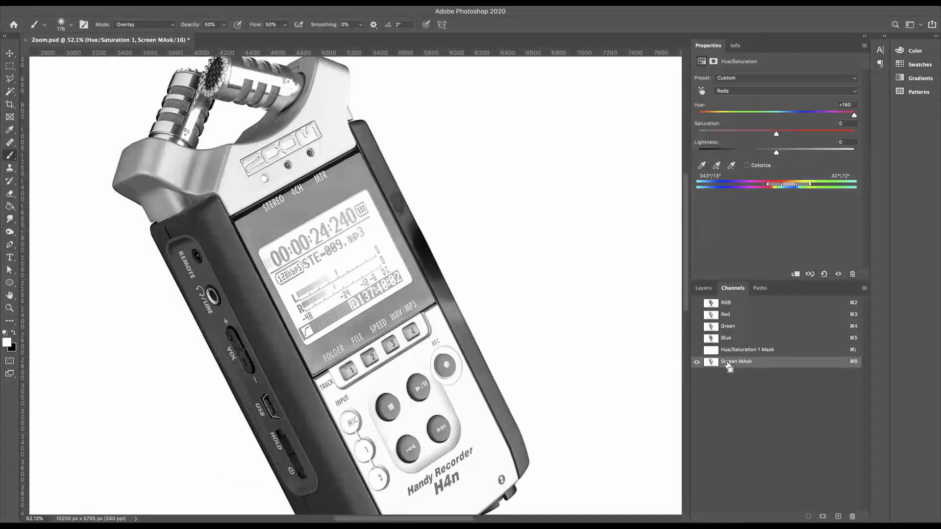
key(super+l)
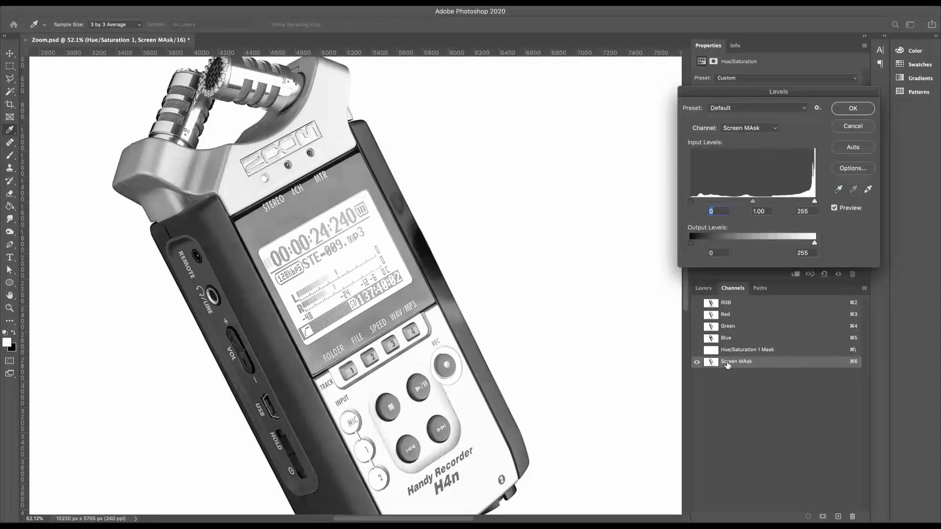
drag(765, 94, 534, 95)
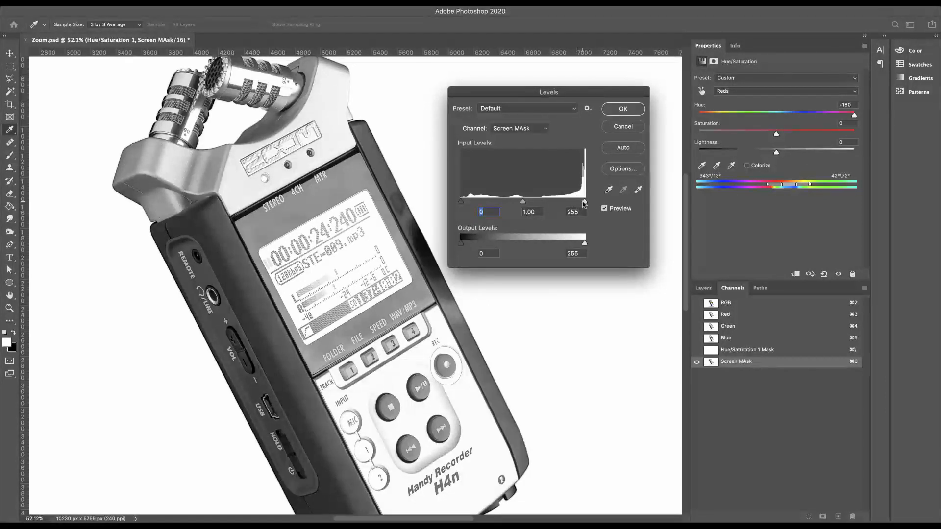
drag(584, 203, 557, 202)
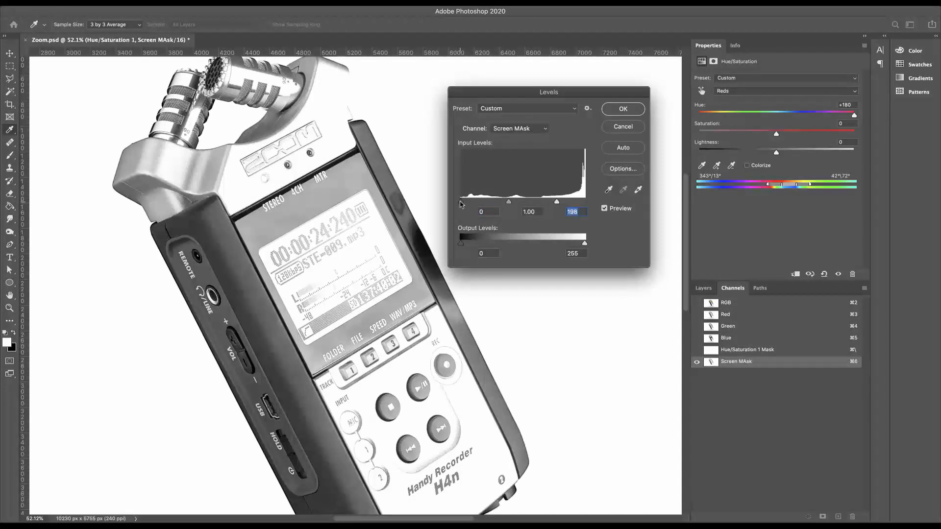
drag(461, 204, 492, 206)
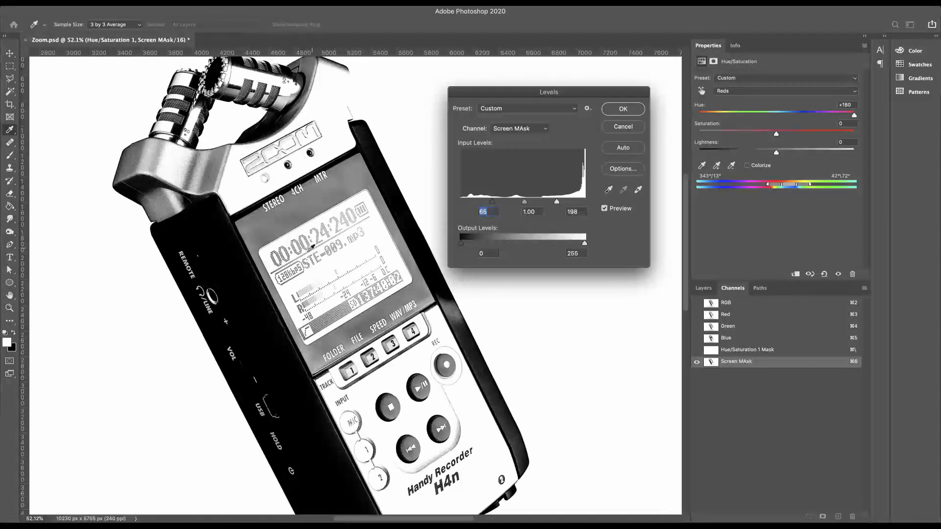
click(620, 109)
Darken the display's digits and text with black Overlay brush strokes, reducing the brush size to 133.
scroll(359, 269, up, 5)
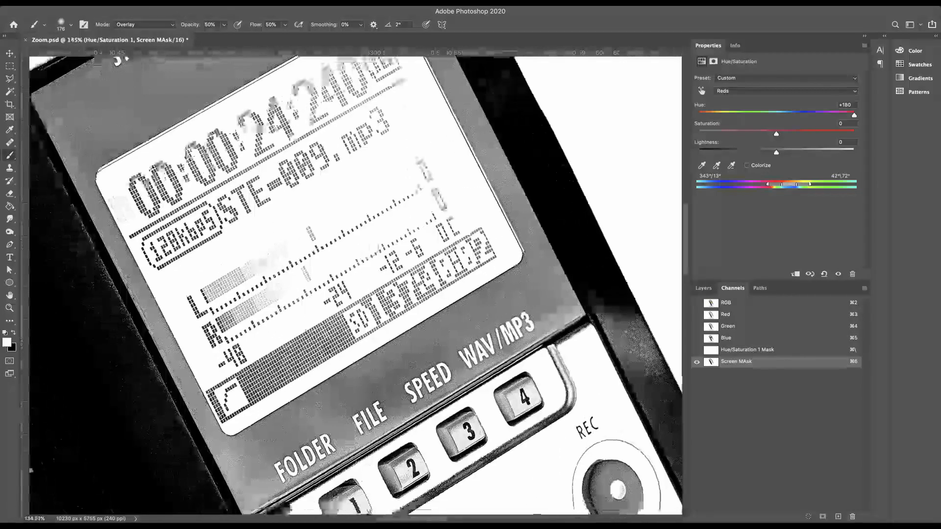
scroll(360, 265, left, 4)
scroll(359, 265, up, 3)
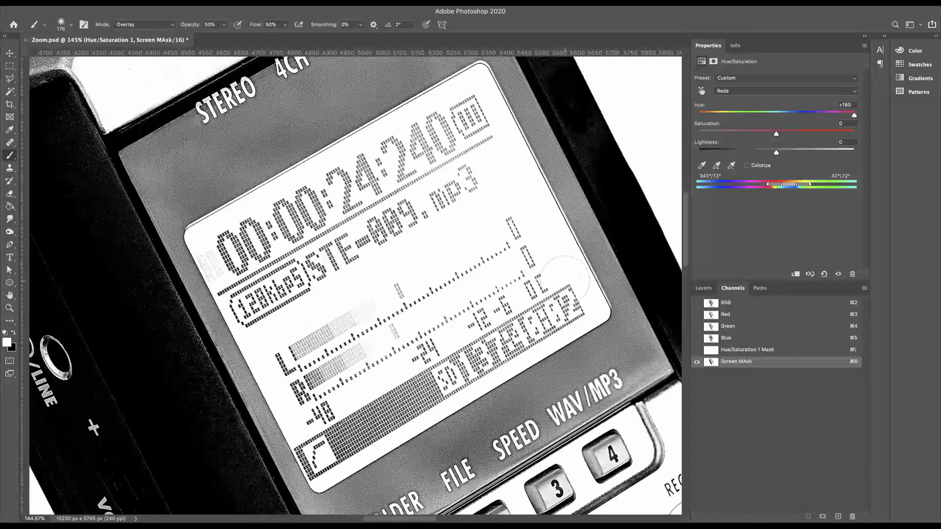
key(x)
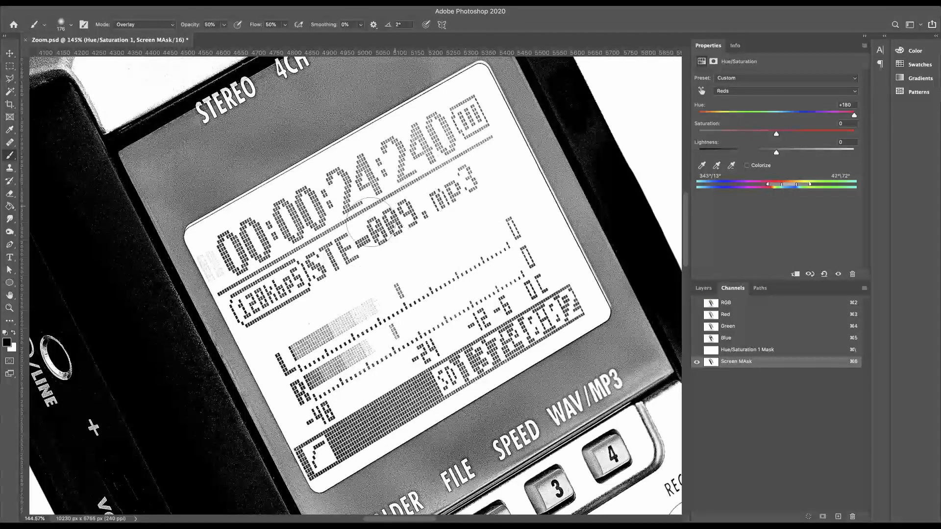
drag(294, 284, 275, 284)
mouse_move(260, 250)
mouse_down()
mouse_move(243, 250)
mouse_move(369, 173)
mouse_up()
click(204, 256)
drag(422, 185, 436, 183)
mouse_move(312, 231)
mouse_down()
mouse_move(350, 169)
mouse_move(337, 193)
mouse_move(381, 177)
mouse_move(438, 125)
mouse_move(449, 129)
mouse_move(445, 159)
mouse_move(470, 118)
mouse_move(479, 146)
mouse_move(474, 108)
mouse_move(475, 133)
mouse_move(466, 109)
mouse_move(386, 149)
mouse_move(383, 162)
mouse_move(442, 130)
mouse_move(391, 186)
mouse_move(452, 161)
mouse_move(351, 201)
mouse_up()
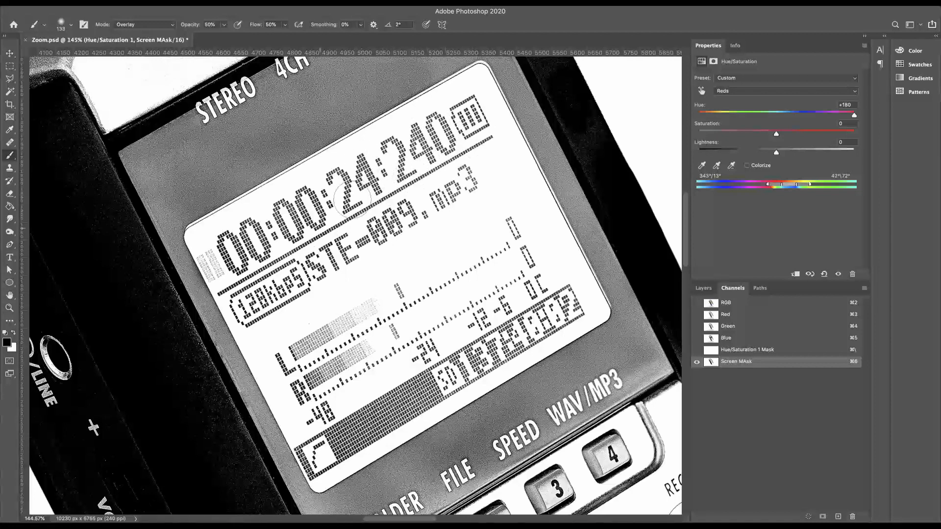
drag(216, 257, 211, 269)
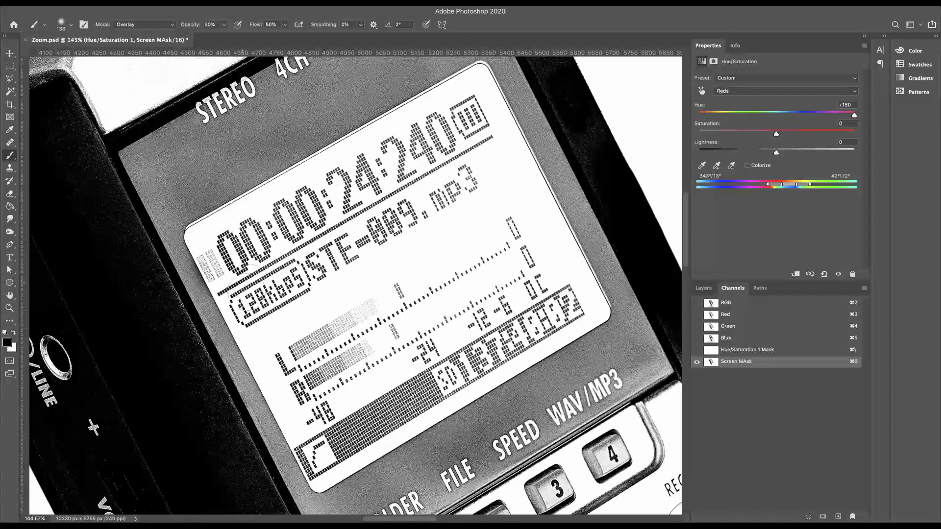
Darken the display's text and lower status bar in the Screen MAsk channel with black Overlay strokes at 50% opacity and flow.
drag(369, 255, 459, 193)
mouse_move(361, 342)
mouse_down()
mouse_move(342, 310)
mouse_move(416, 267)
mouse_move(362, 353)
mouse_move(369, 312)
mouse_move(315, 423)
mouse_up()
click(511, 356)
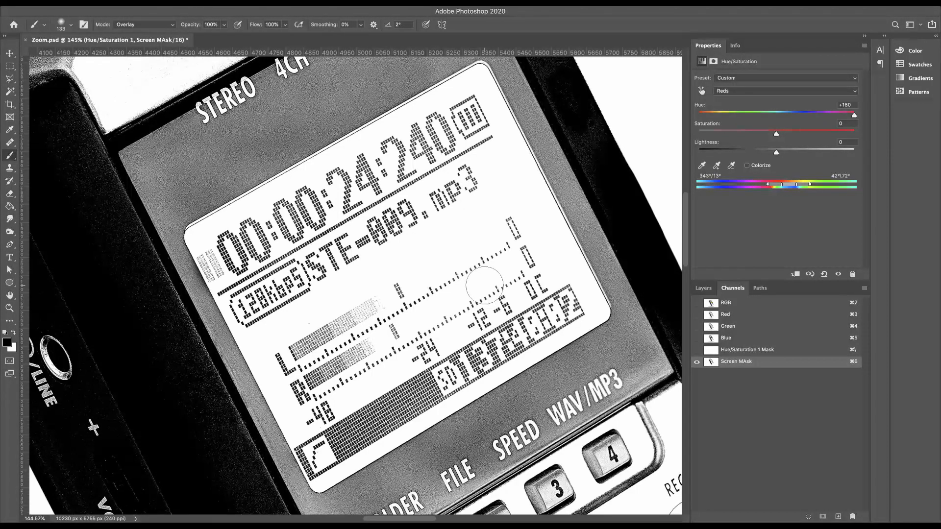
Raise brush opacity and flow to 100% and darken the display's timer, file name and level meters, reducing the brush size to 84.
mouse_move(222, 249)
mouse_down()
mouse_move(243, 280)
mouse_move(268, 236)
mouse_move(270, 257)
mouse_move(312, 195)
mouse_move(310, 228)
mouse_move(384, 157)
mouse_move(383, 173)
mouse_move(428, 162)
mouse_move(473, 117)
mouse_up()
drag(237, 299, 260, 302)
drag(312, 260, 468, 197)
mouse_move(244, 252)
mouse_down()
mouse_move(210, 267)
mouse_move(213, 256)
mouse_up()
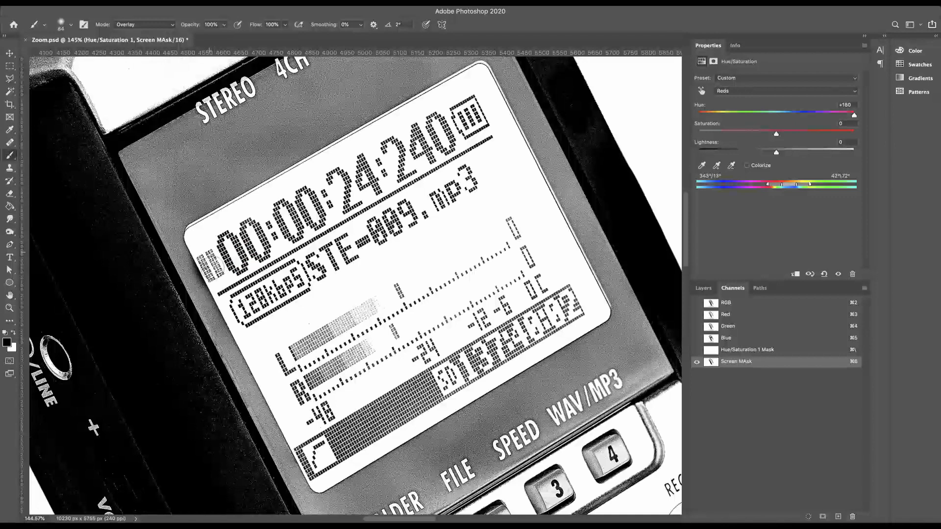
mouse_move(266, 333)
mouse_down()
mouse_move(284, 354)
mouse_move(343, 297)
mouse_move(388, 276)
mouse_move(406, 298)
mouse_up()
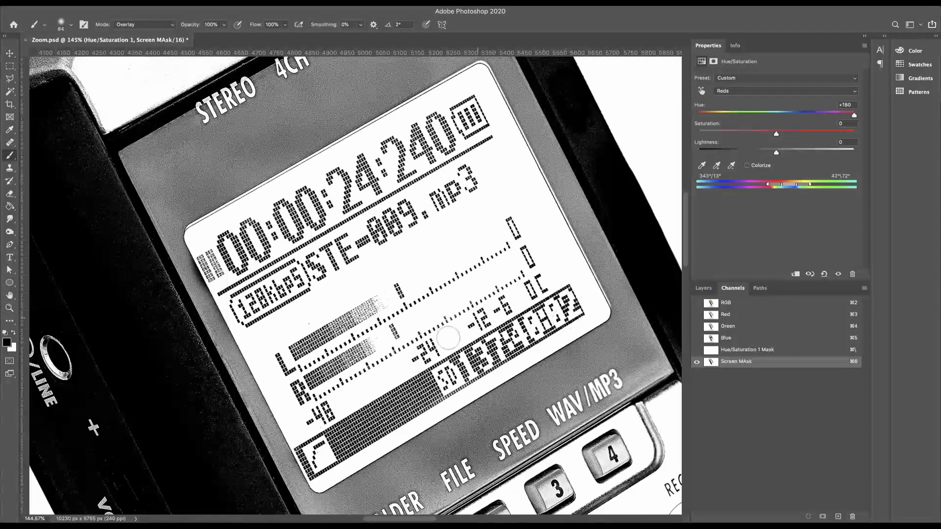
Paint the grey panel surrounding the display black with Overlay strokes, enlarging the brush to 189.
mouse_move(219, 182)
mouse_down()
mouse_move(255, 183)
mouse_move(197, 191)
mouse_move(183, 210)
mouse_move(237, 166)
mouse_move(205, 189)
mouse_move(197, 165)
mouse_move(167, 183)
mouse_move(175, 248)
mouse_move(254, 460)
mouse_move(246, 427)
mouse_move(275, 453)
mouse_move(303, 507)
mouse_move(356, 505)
mouse_move(603, 349)
mouse_move(592, 216)
mouse_move(571, 160)
mouse_move(539, 141)
mouse_move(518, 71)
mouse_move(286, 153)
mouse_up()
scroll(363, 283, down, 5)
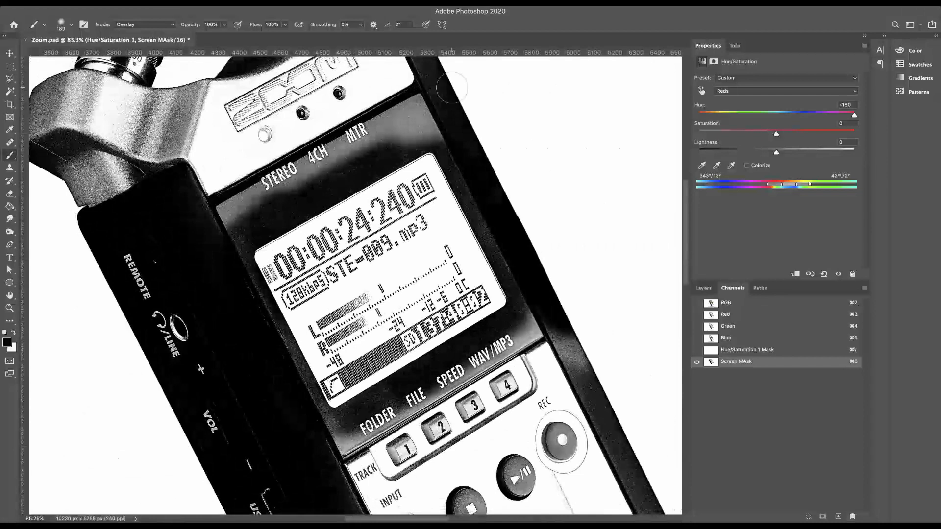
mouse_move(437, 99)
mouse_down()
mouse_move(204, 227)
mouse_move(419, 103)
mouse_move(248, 257)
mouse_move(260, 309)
mouse_move(299, 362)
mouse_move(333, 441)
mouse_move(532, 318)
mouse_move(446, 135)
mouse_up()
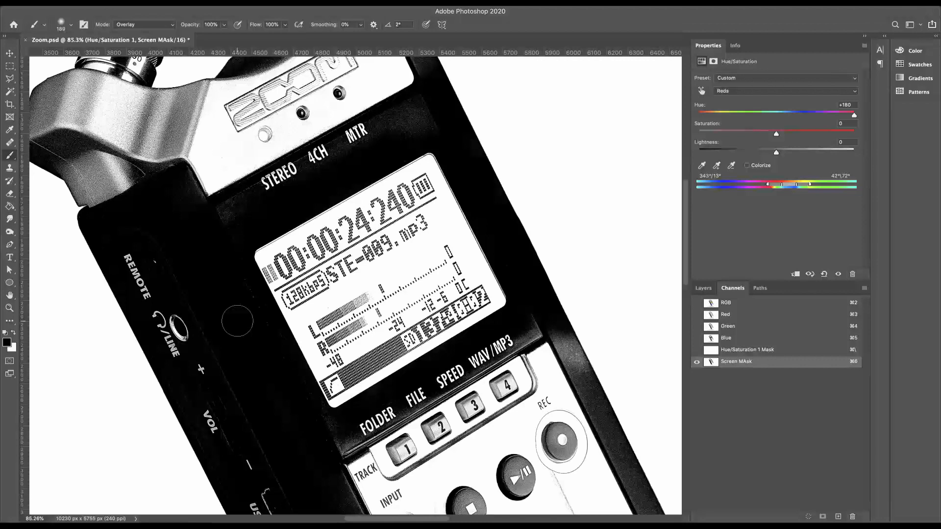
Outline the recorder's display with a closed Polygonal Lasso selection running just outside its edges.
scroll(238, 321, down, 5)
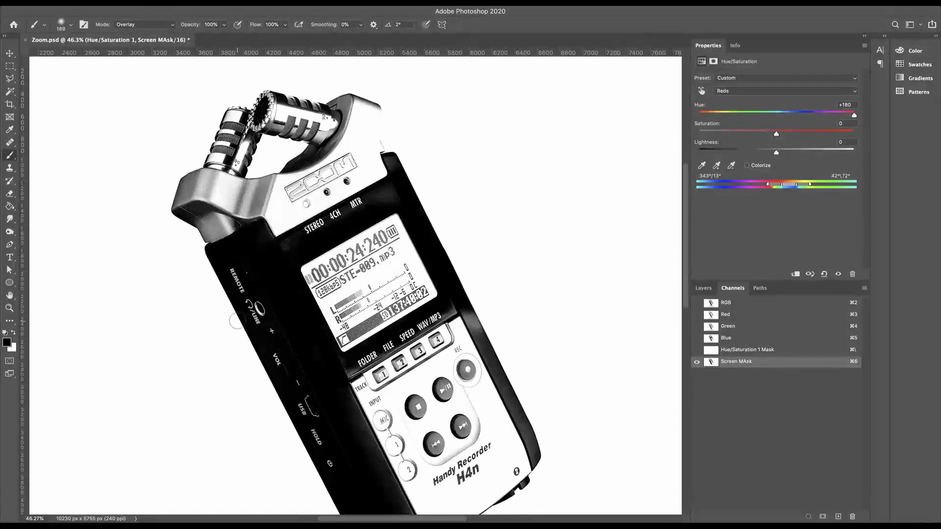
key(l)
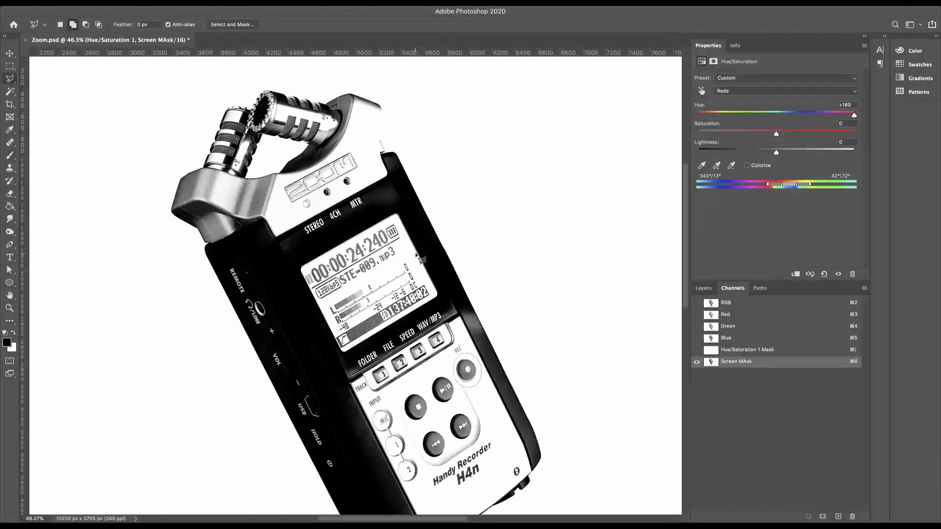
click(397, 208)
click(292, 267)
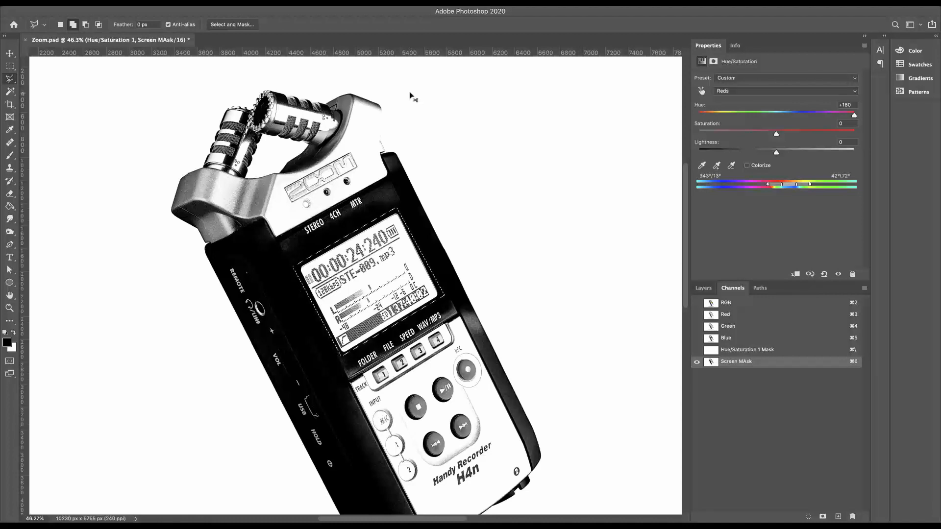
key(super+F5)
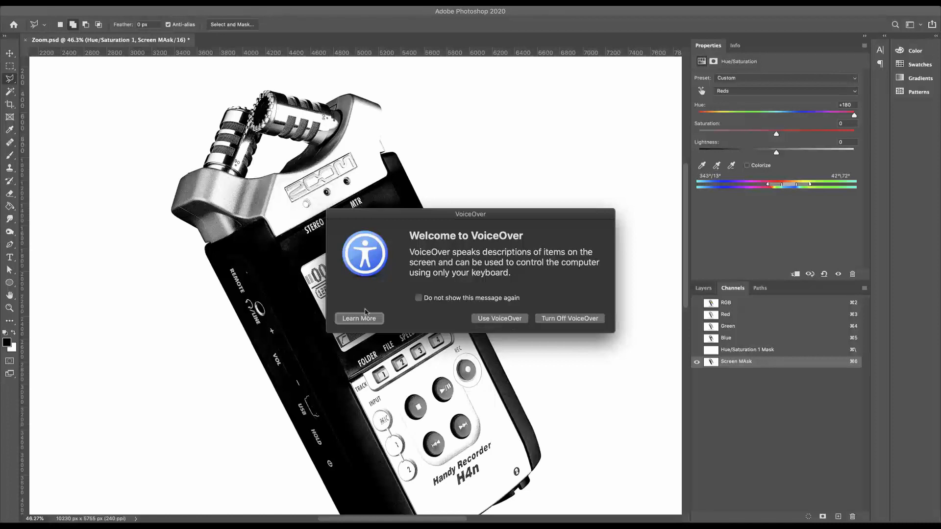
click(558, 320)
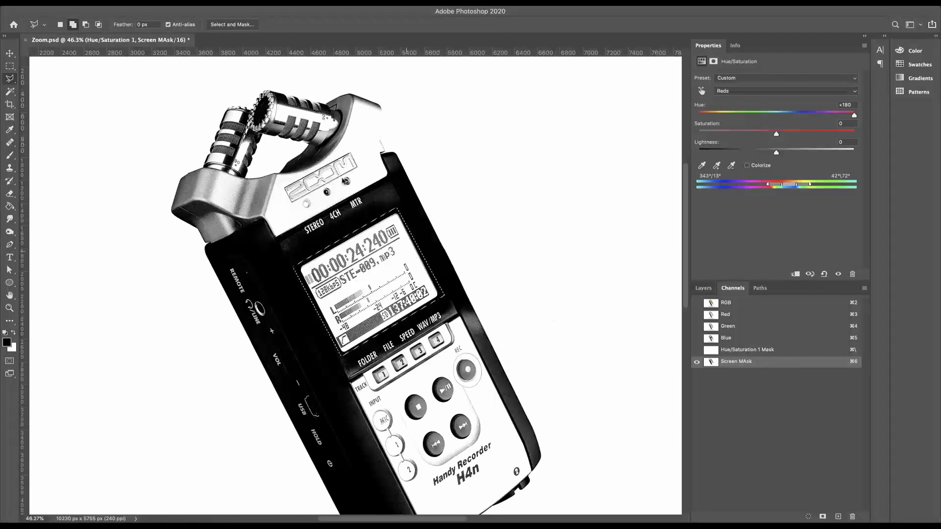
click(1, 1)
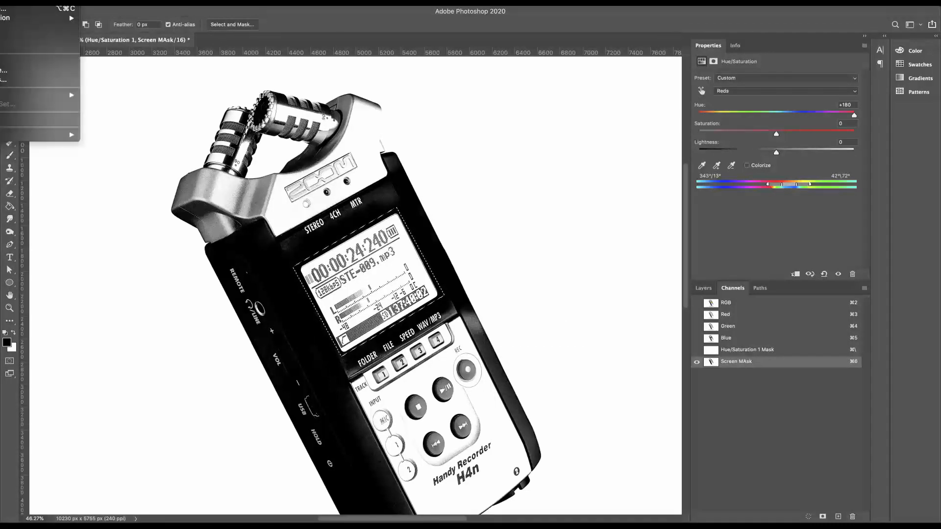
mouse_move(1, 1)
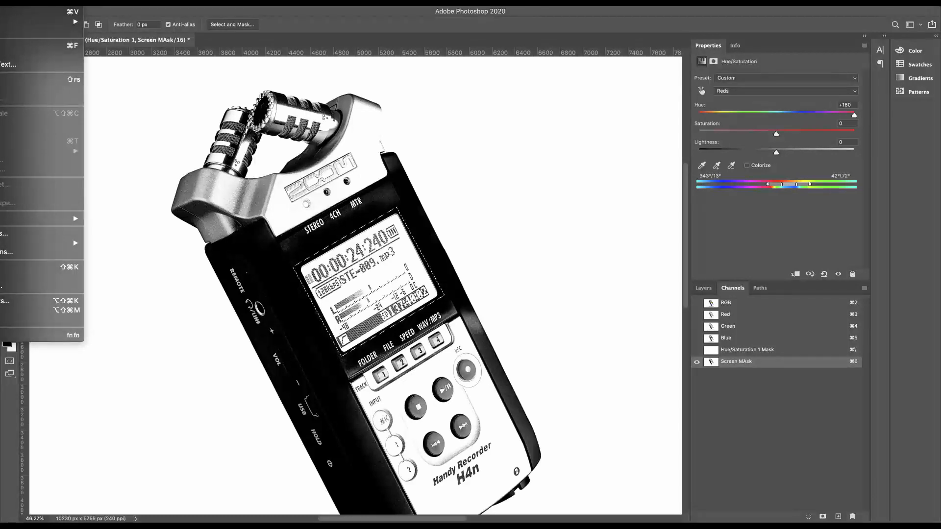
click(180, 206)
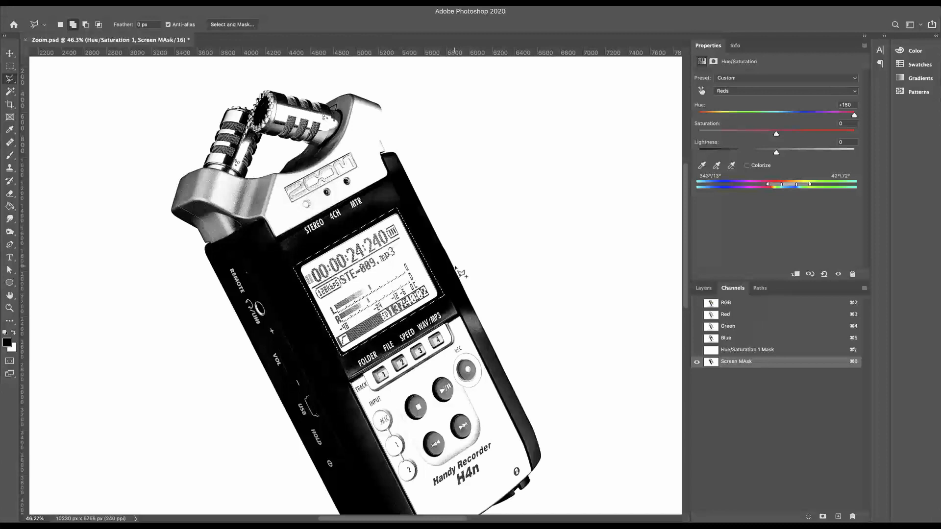
Fill everything outside the outlined display with black in Normal mode at 100% opacity, and clear the selection.
key(shift+F5)
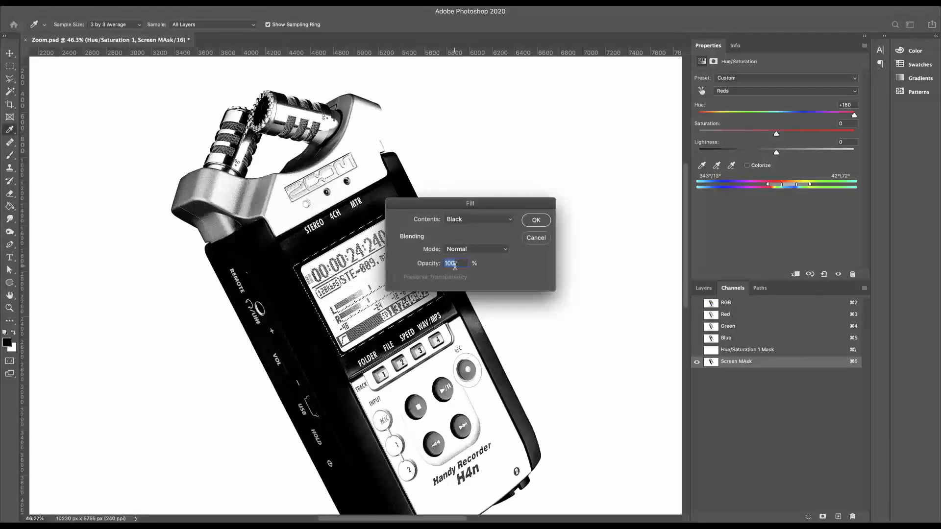
drag(458, 208, 536, 164)
click(615, 180)
key(l)
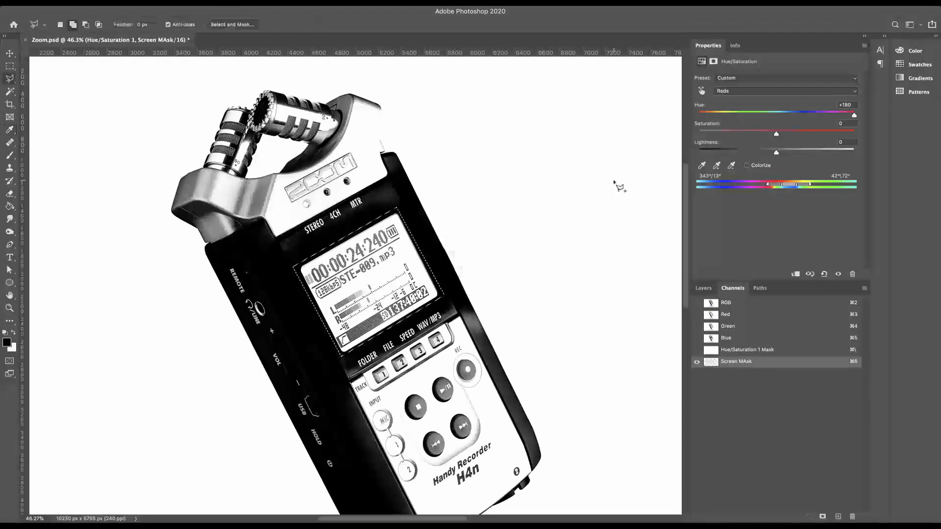
key(super+d)
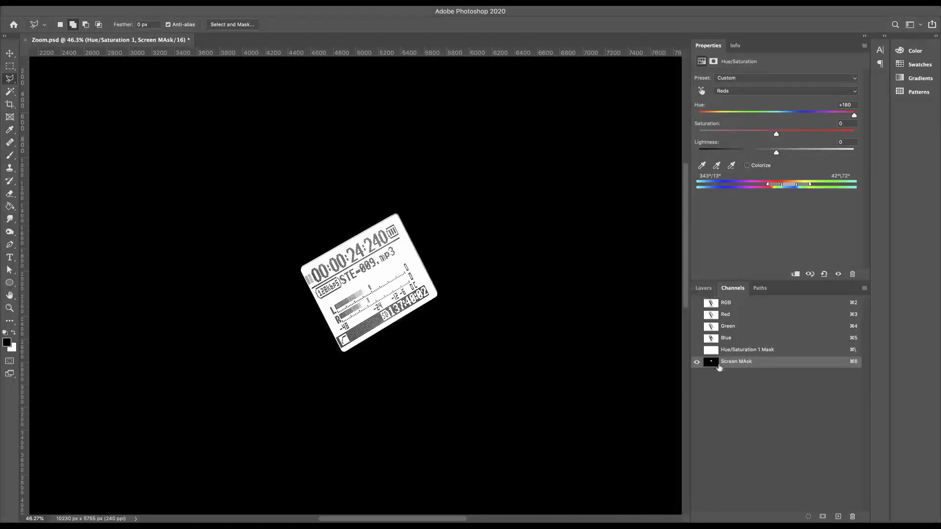
Delete the white layer mask from the Hue/Saturation 1 layer and make that layer visible.
click(704, 289)
click(733, 288)
click(704, 288)
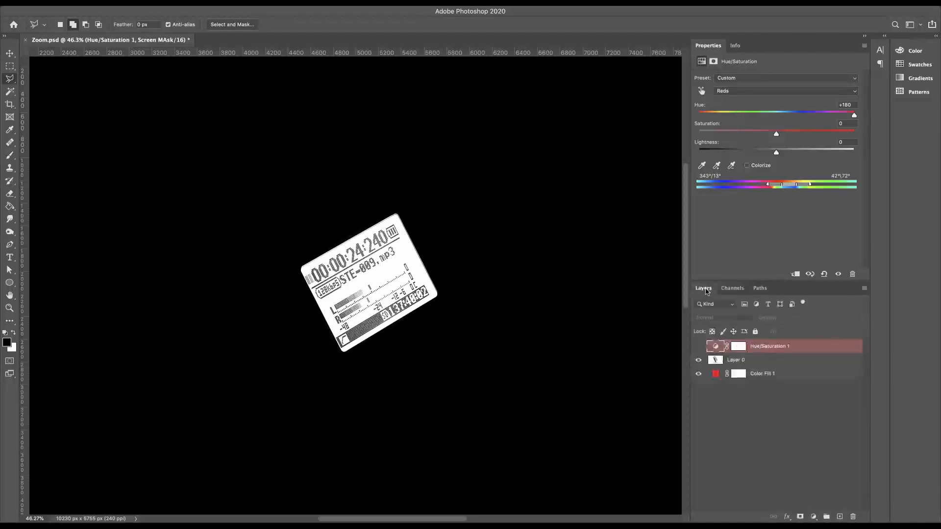
click(737, 347)
drag(738, 348, 841, 519)
drag(738, 347, 855, 519)
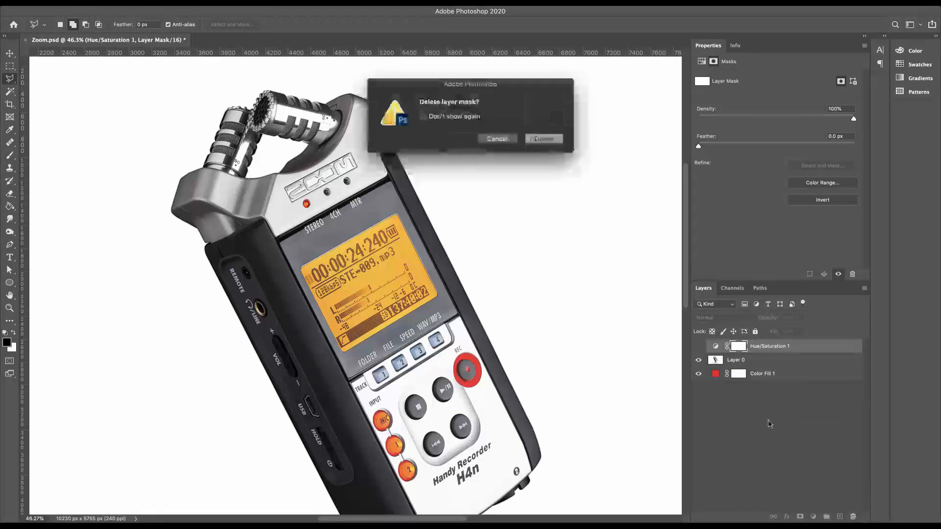
click(543, 139)
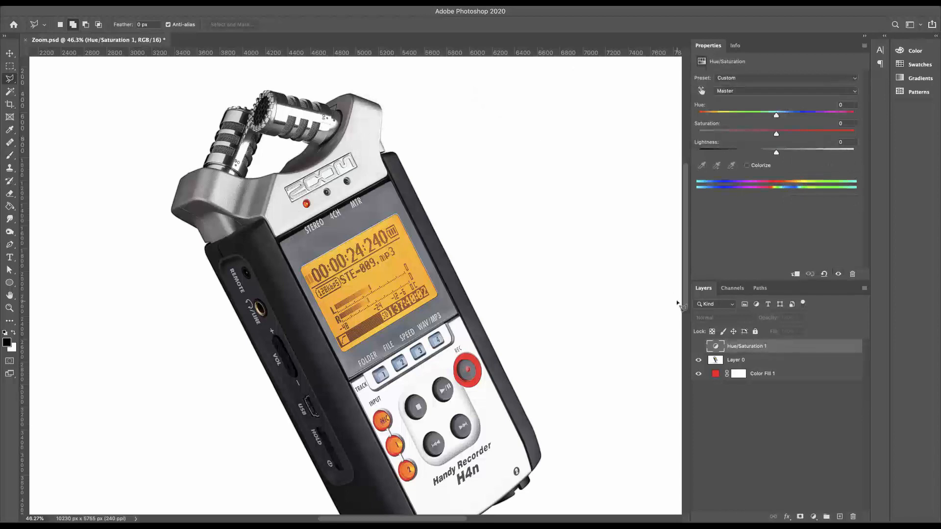
click(698, 346)
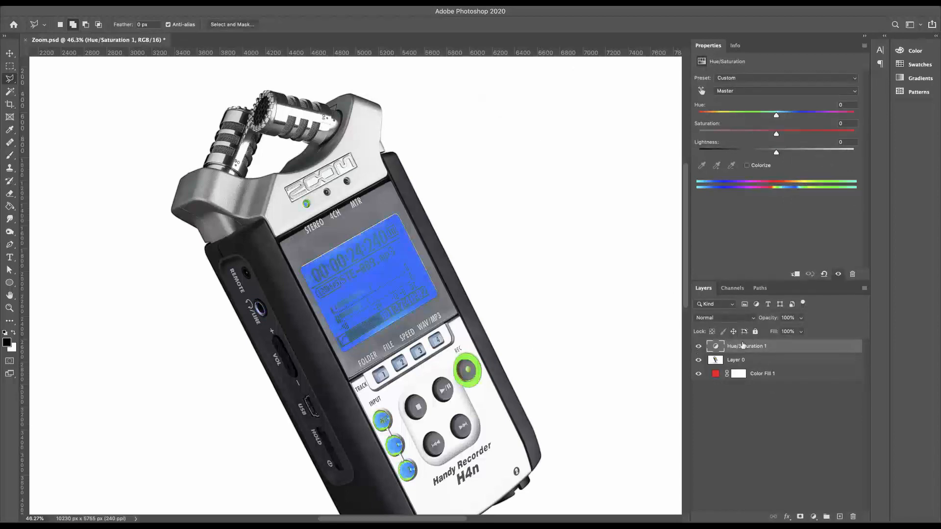
Load the Screen MAsk channel as a selection and apply it as the layer mask of Hue/Saturation 1.
click(732, 288)
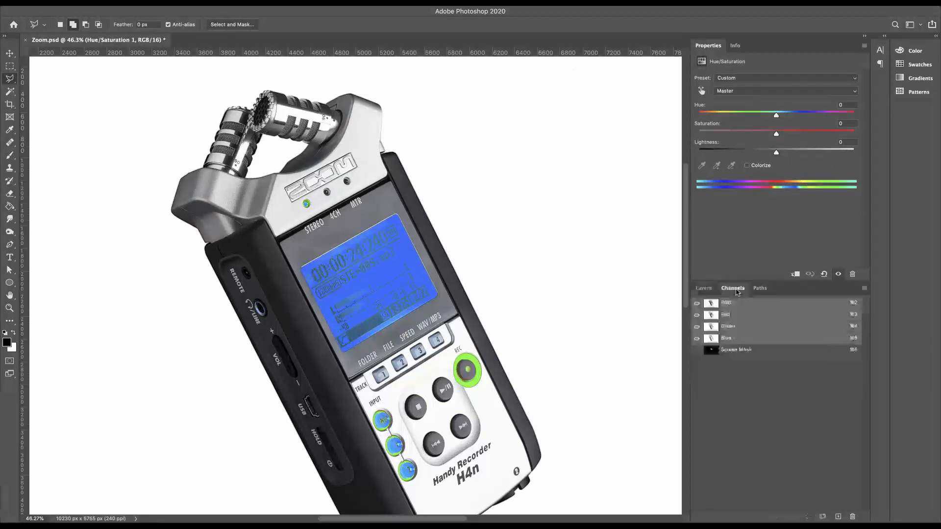
super+click(712, 351)
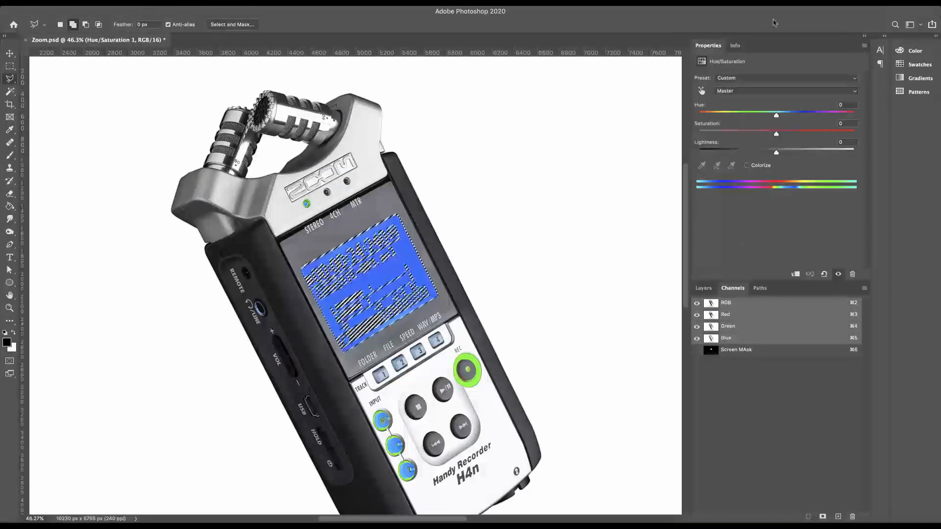
click(704, 288)
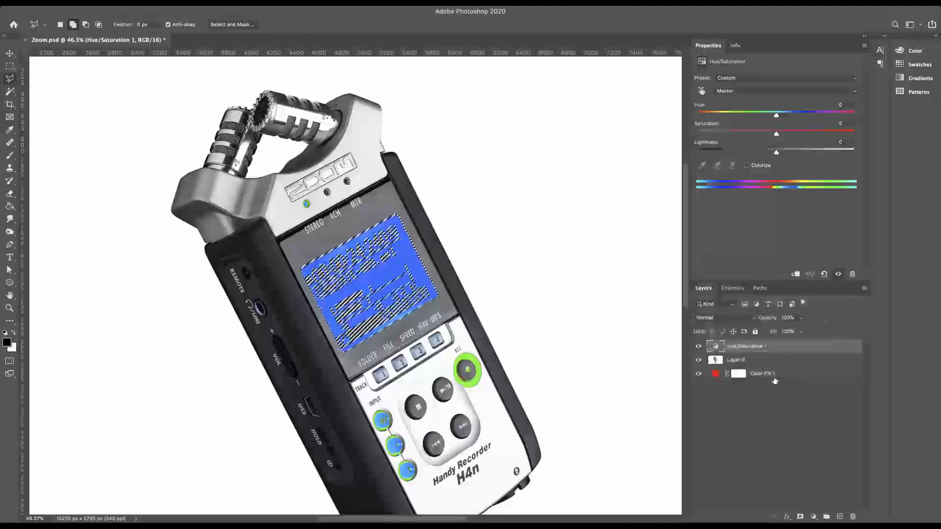
click(800, 517)
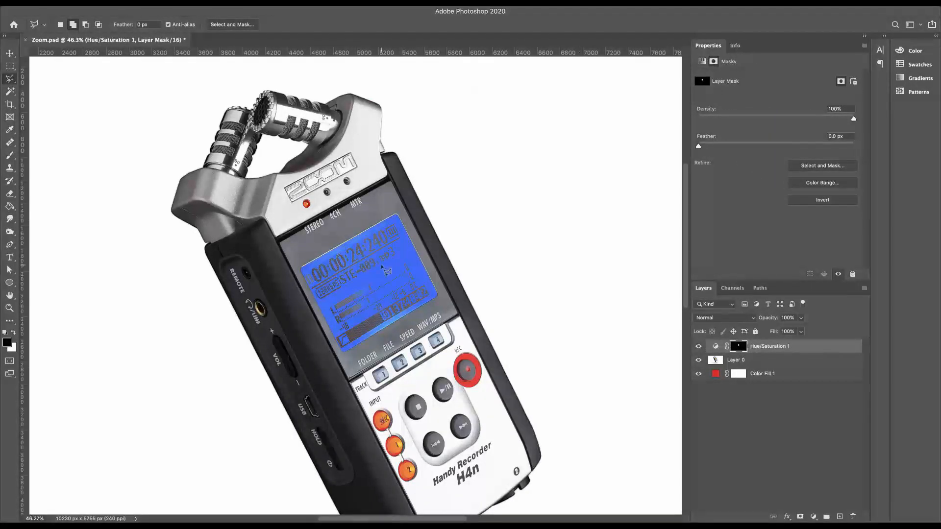
Inspect the recolored display up close and view the Hue/Saturation 1 layer mask on its own before returning to the image.
scroll(383, 267, up, 5)
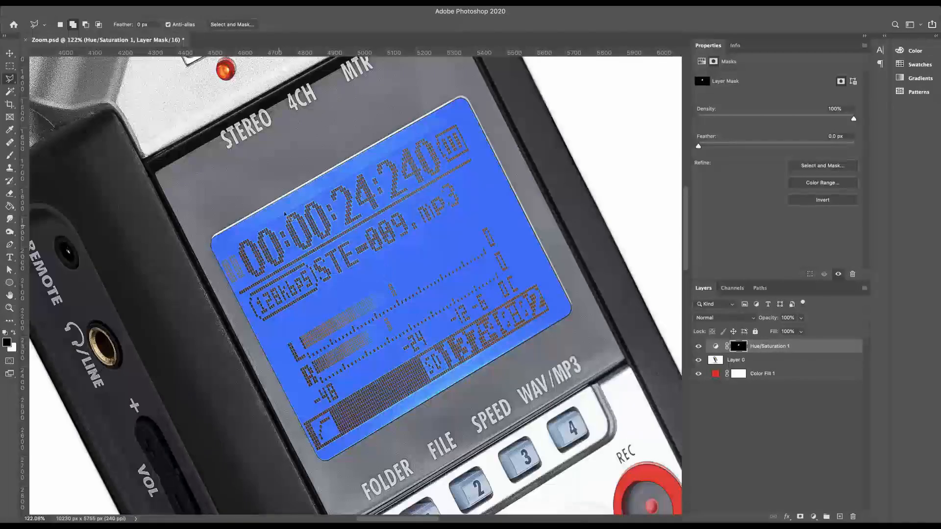
alt+click(742, 349)
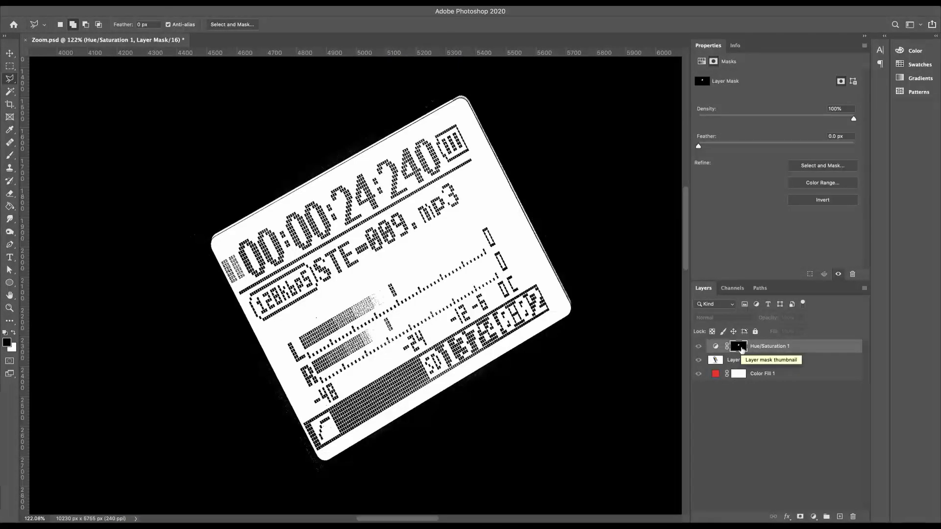
alt+click(742, 349)
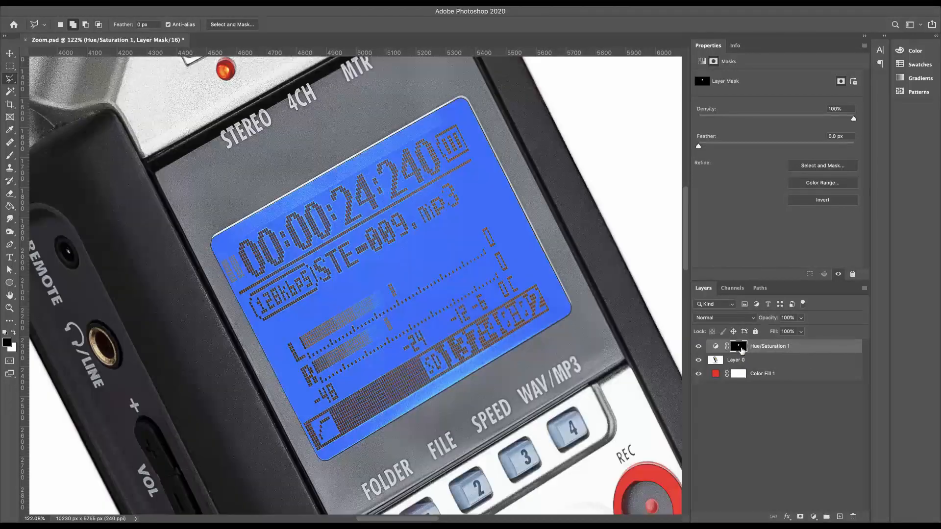
key(super+minus)
key(super+minus)
key(super+minus)
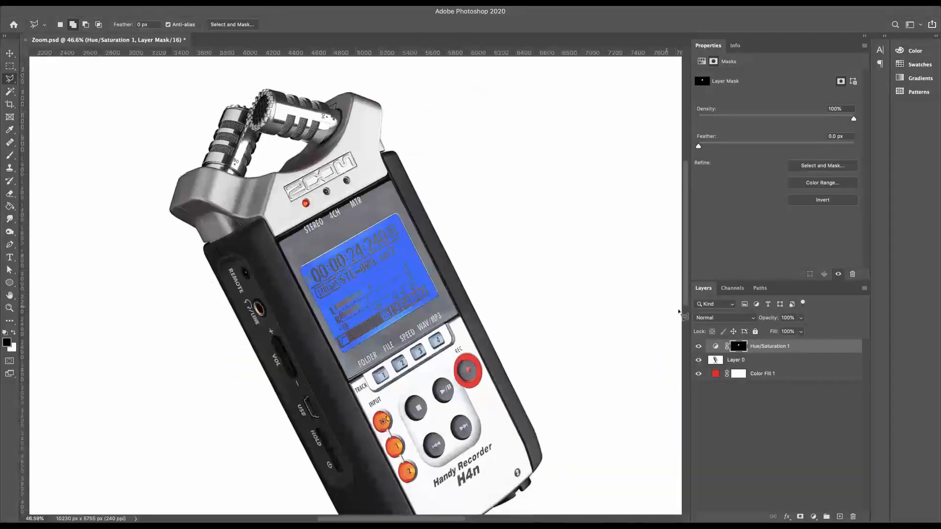
Set the Yellows hue of the Hue/Saturation 1 adjustment to +104.
click(716, 347)
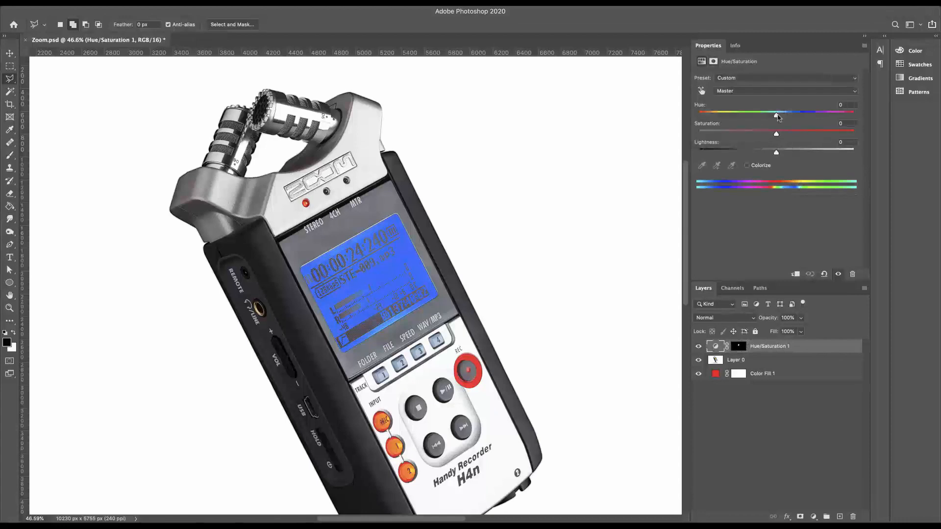
click(758, 91)
click(754, 99)
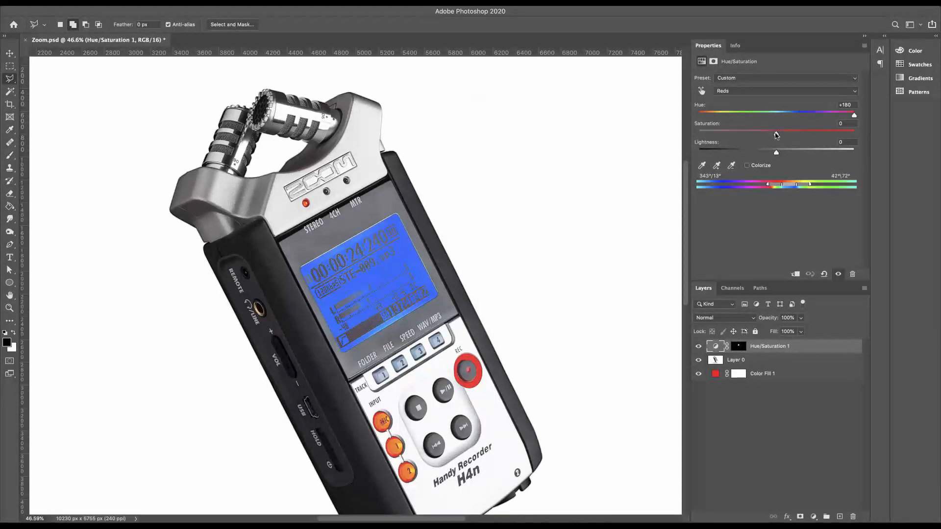
click(756, 91)
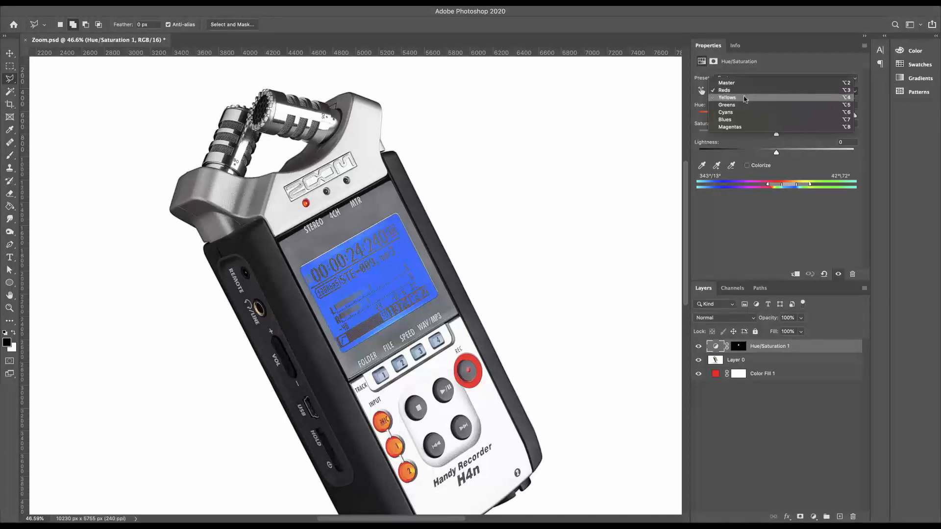
click(744, 99)
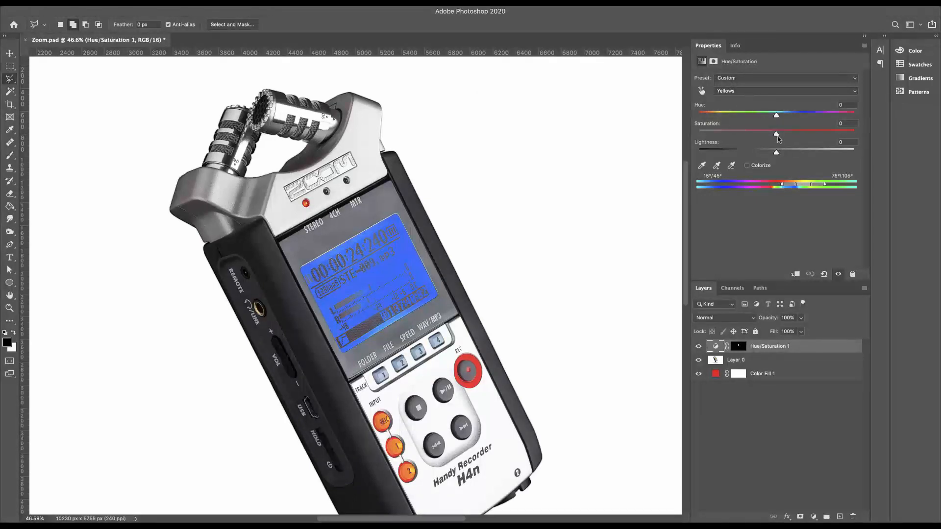
drag(777, 117, 832, 123)
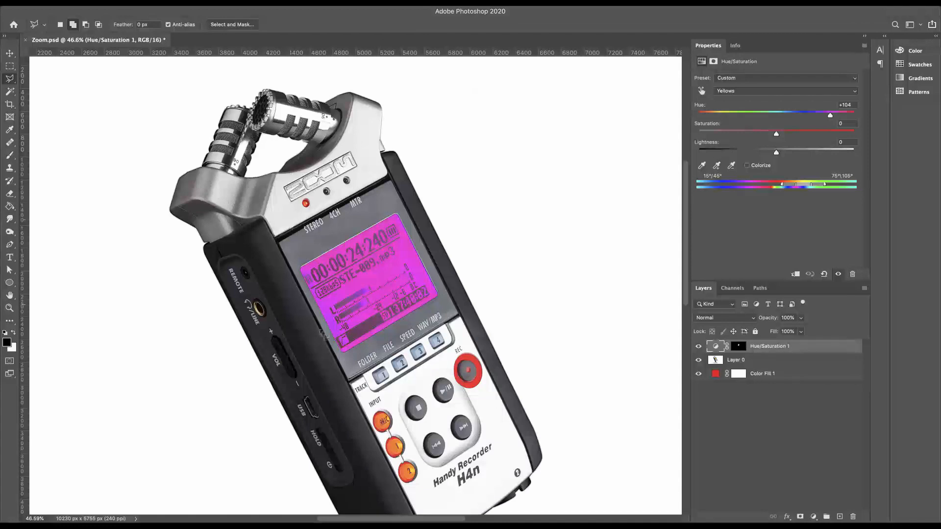
View the Hue/Saturation 1 layer mask on its own and increase its contrast using Levels with input values 78 and 165.
scroll(606, 157, down, 5)
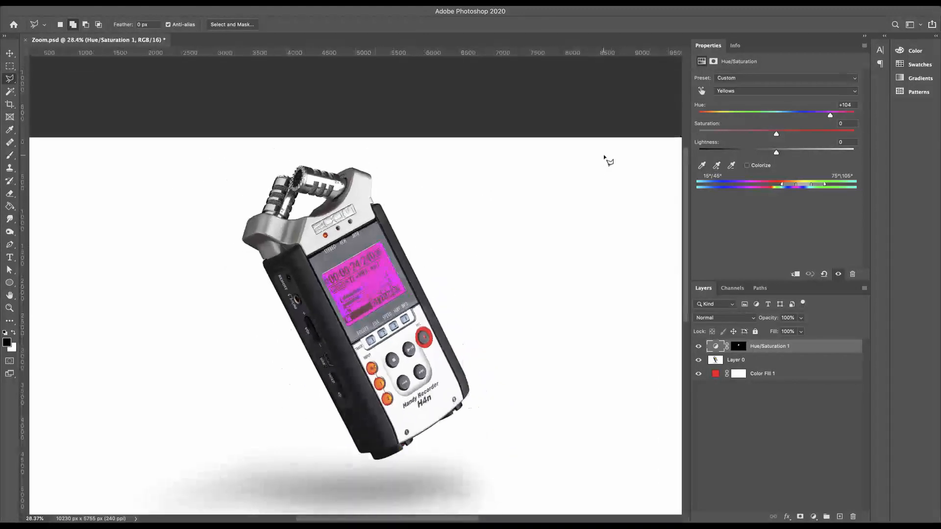
alt+click(740, 348)
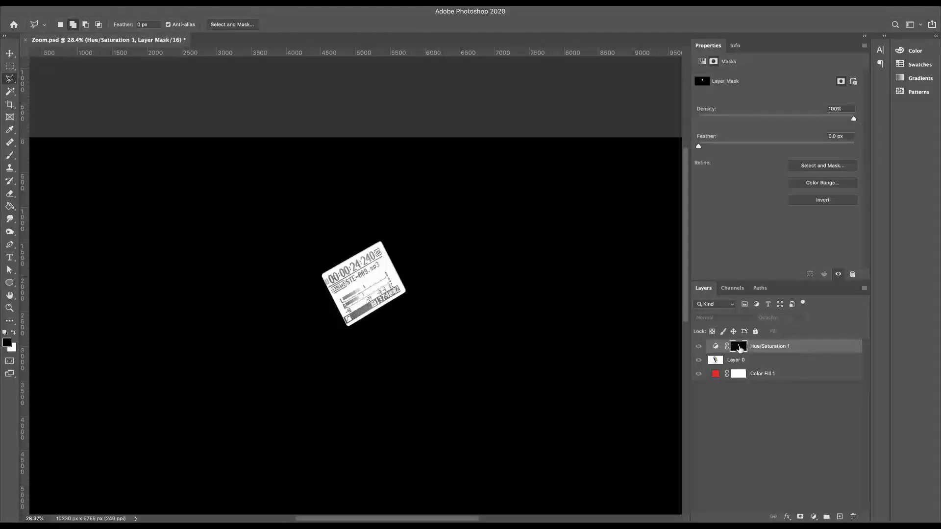
scroll(395, 249, up, 5)
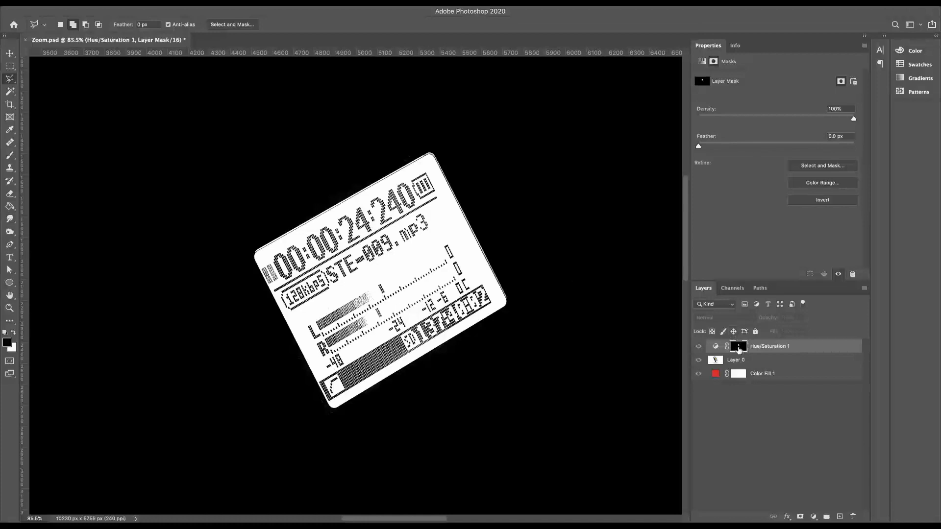
key(super+l)
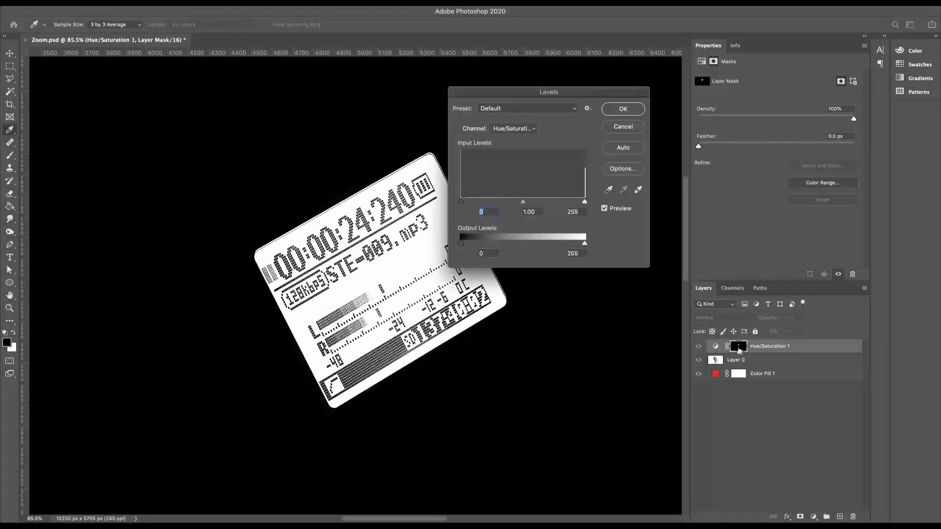
drag(585, 204, 542, 203)
drag(462, 205, 500, 204)
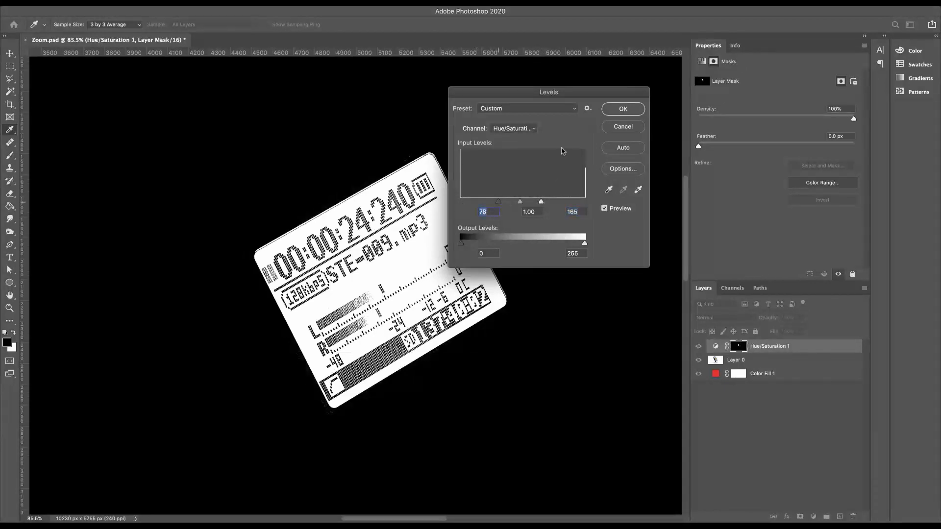
click(623, 108)
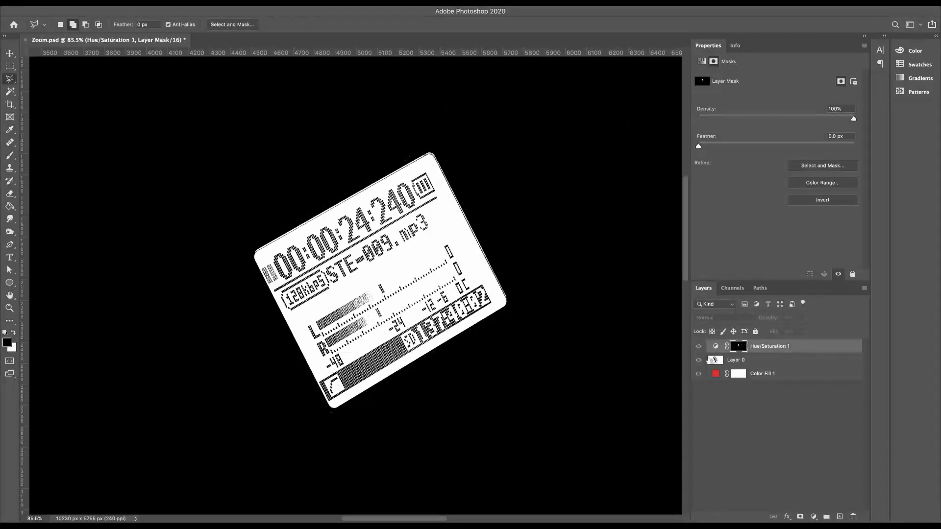
Return to the full image and examine the recolored display both up close and in the whole picture.
click(717, 346)
key(ctrl+minus)
key(ctrl+minus)
key(ctrl+minus)
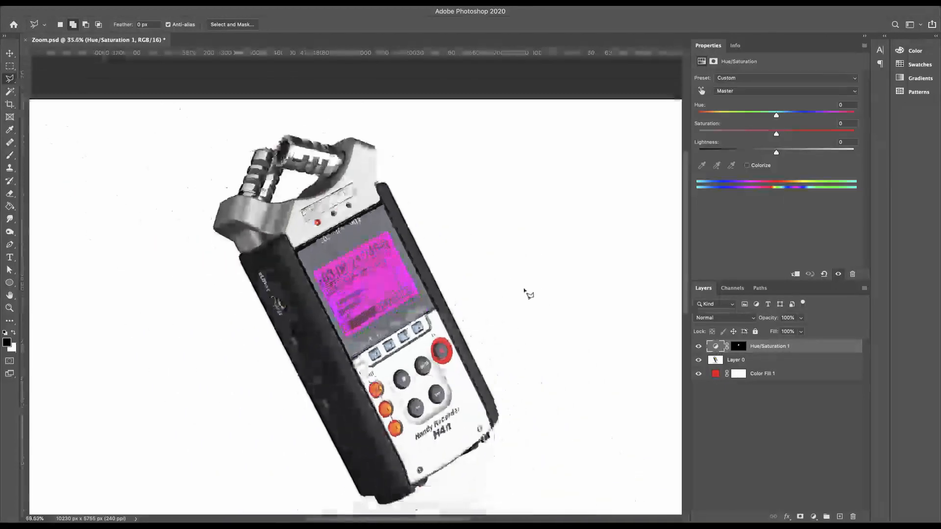
key(ctrl+minus)
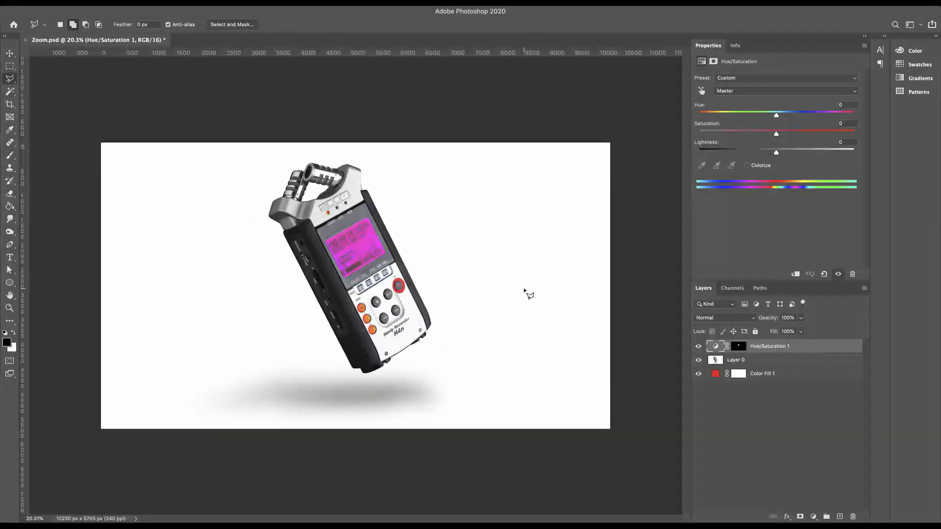
scroll(406, 230, up, 5)
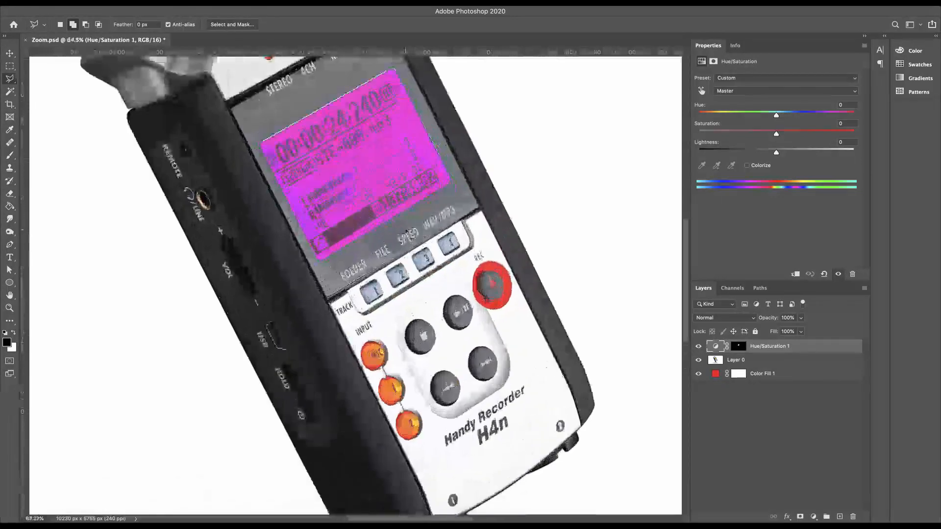
scroll(411, 236, down, 5)
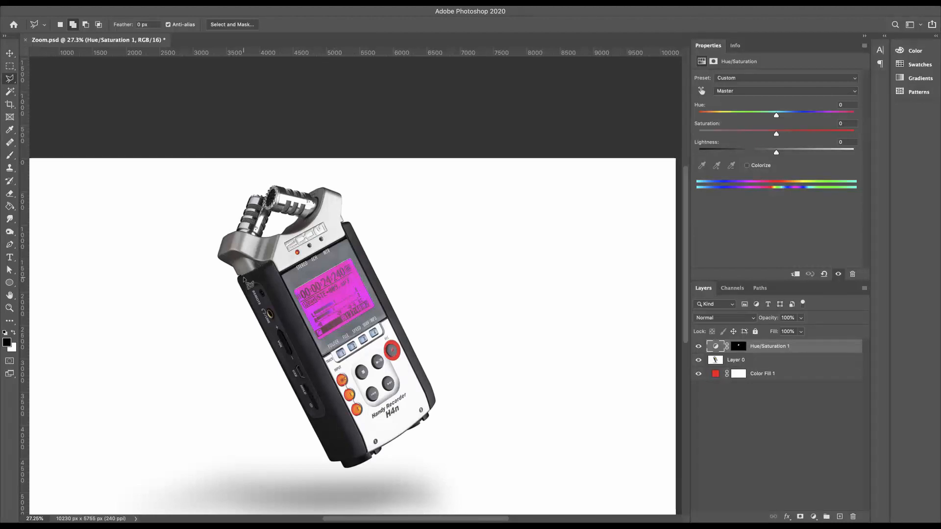
scroll(245, 281, down, 5)
scroll(245, 279, down, 2)
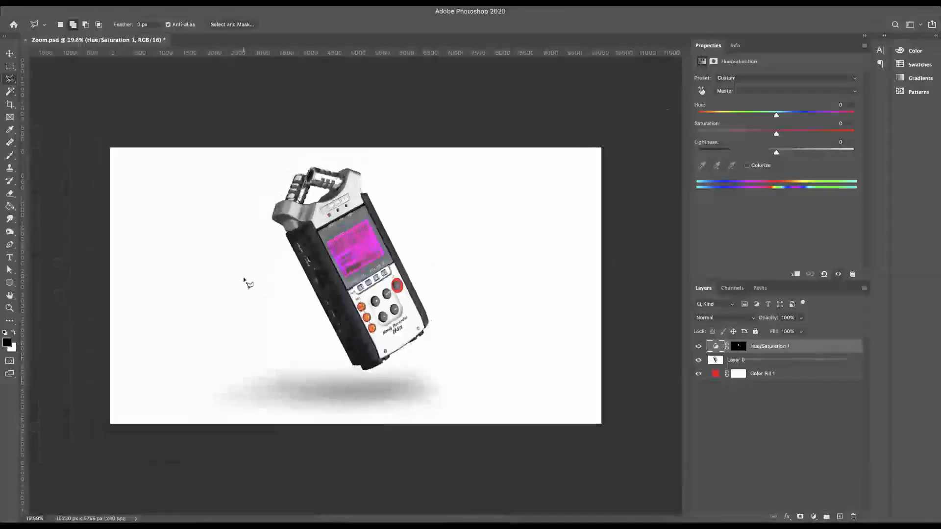
scroll(325, 288, up, 4)
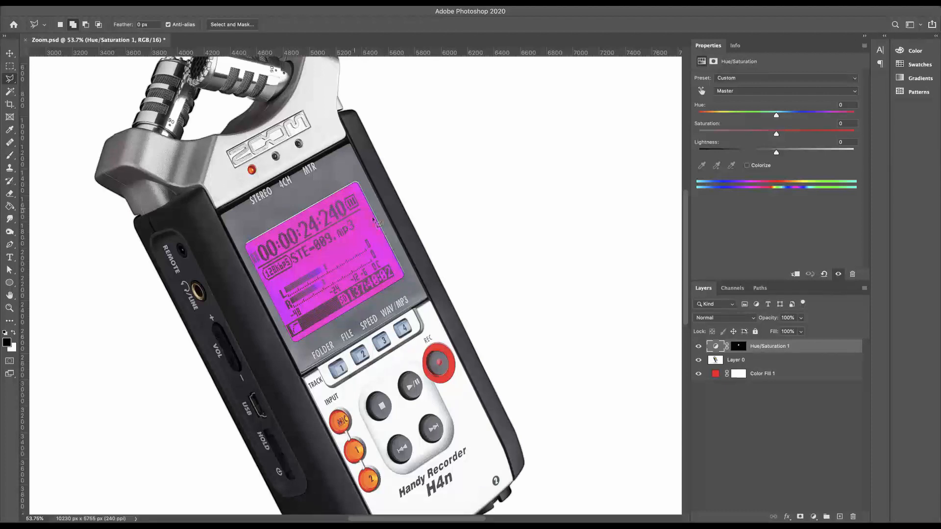
key(super+0)
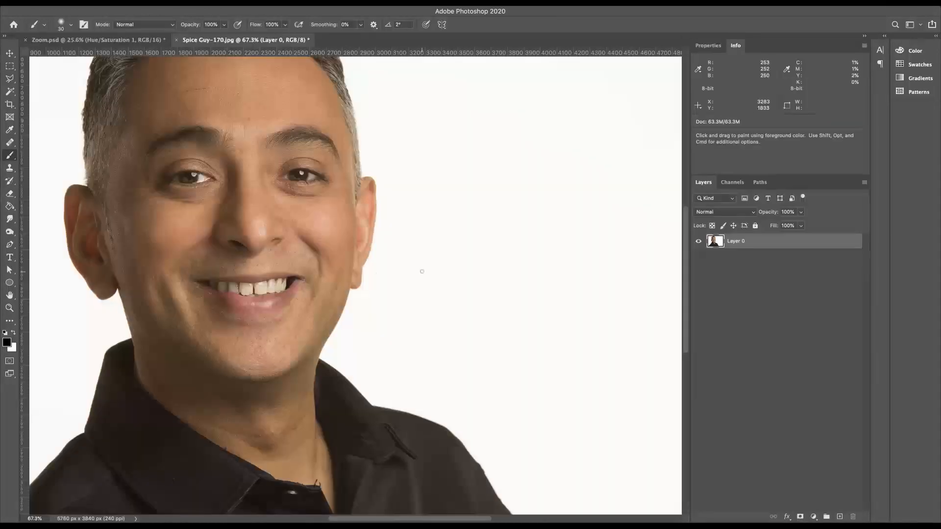
In the Spice Guy-170.jpg portrait, add a white Solid Color fill layer and place it beneath Layer 0.
scroll(422, 271, down, 8)
scroll(422, 272, up, 3)
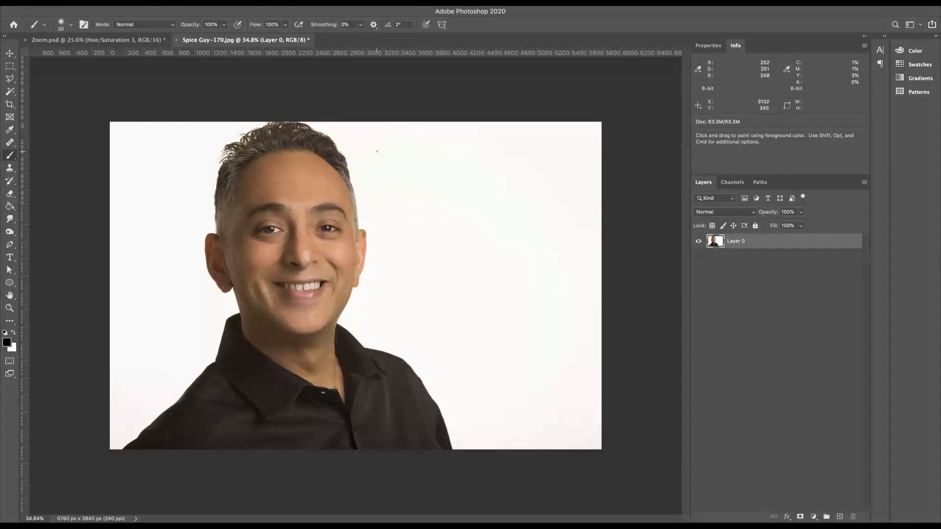
key(i)
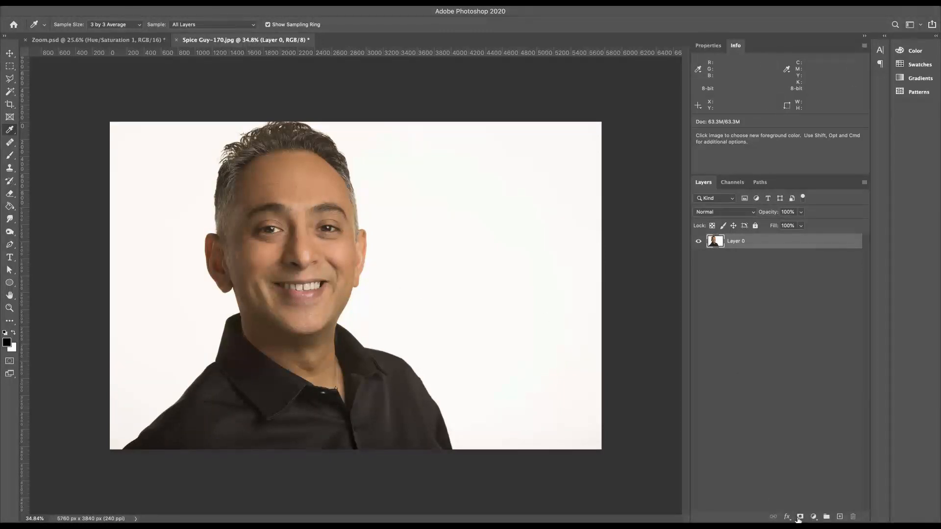
click(813, 518)
click(803, 425)
click(546, 165)
drag(546, 165, 509, 81)
click(731, 76)
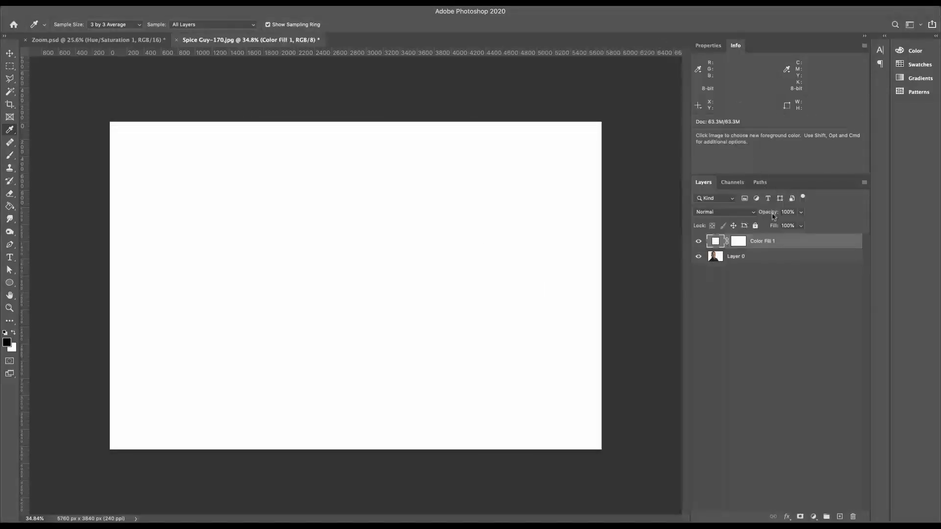
drag(781, 241, 781, 263)
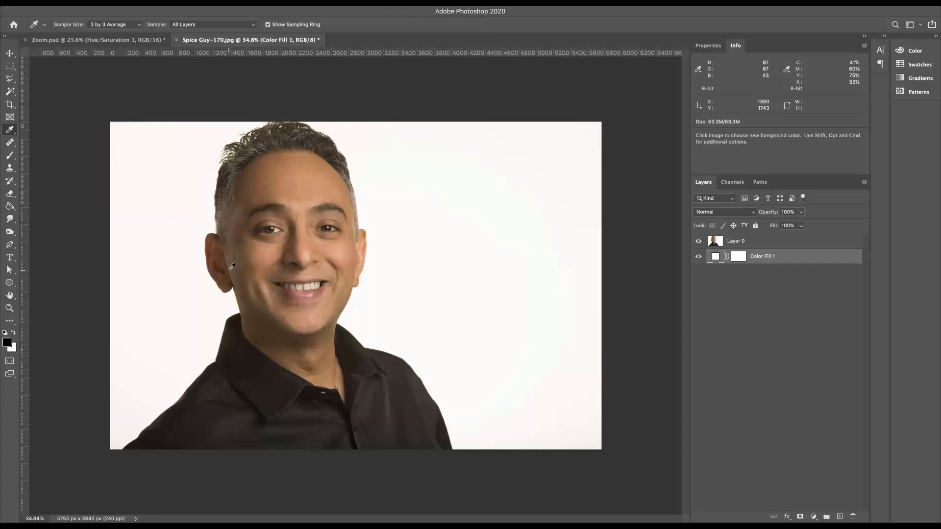
Compare the Red, Green and Blue channels of Layer 0 for the contrast between the man and the background.
click(746, 247)
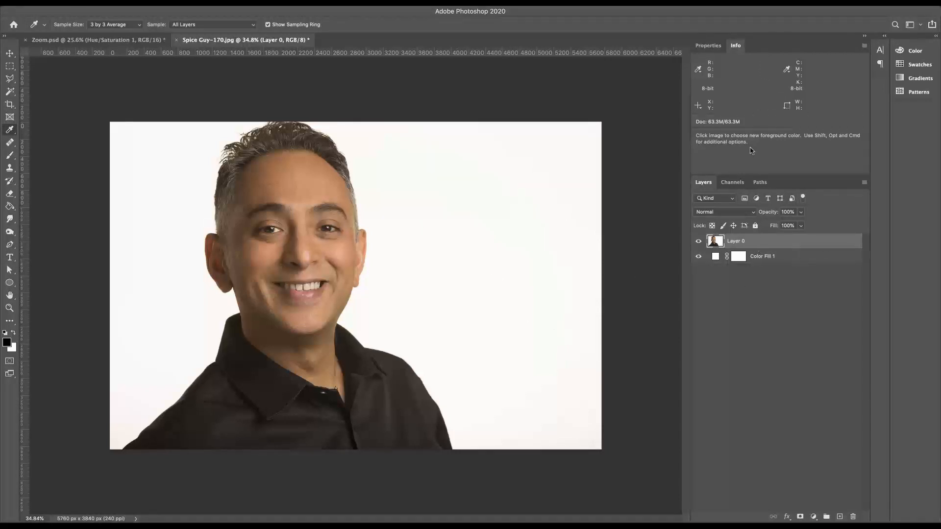
click(733, 182)
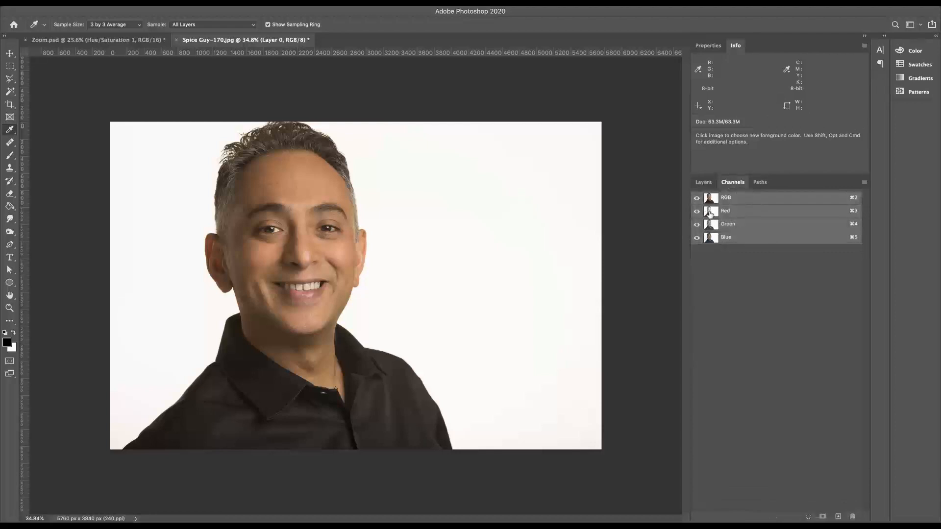
click(711, 212)
click(711, 225)
click(712, 238)
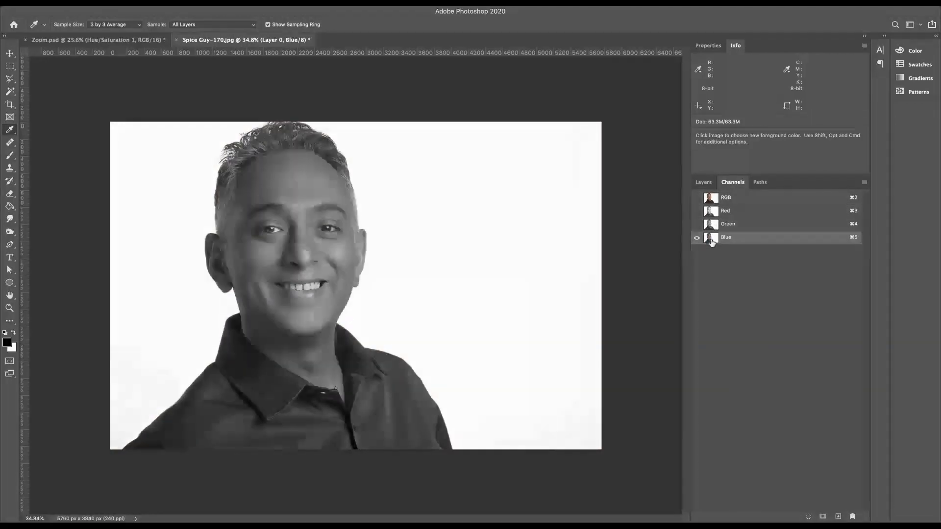
click(712, 225)
click(711, 212)
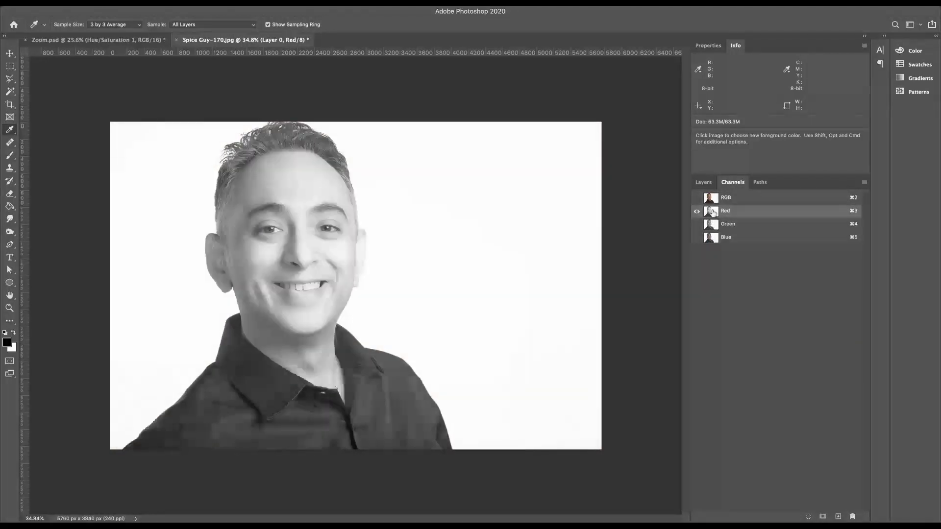
click(714, 239)
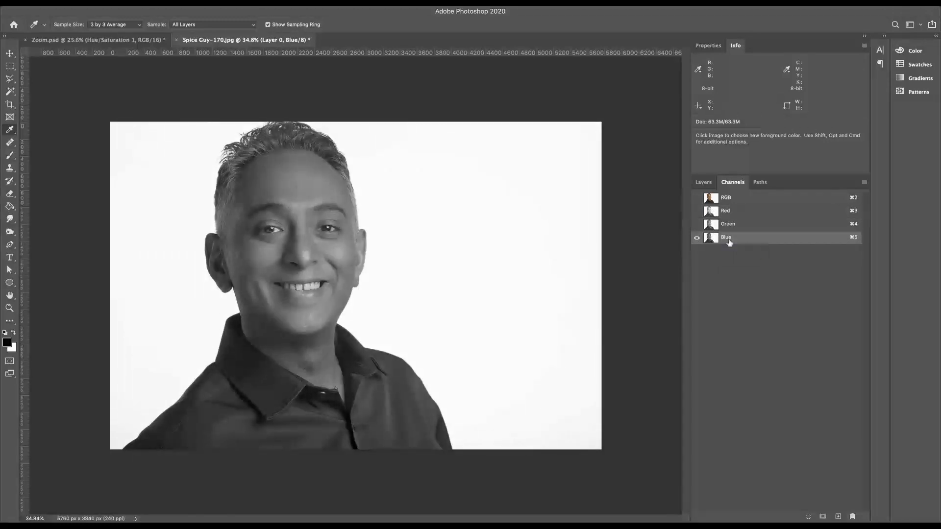
Duplicate the Blue channel and use Levels on the copy to darken the man and whiten the background.
drag(712, 240, 838, 517)
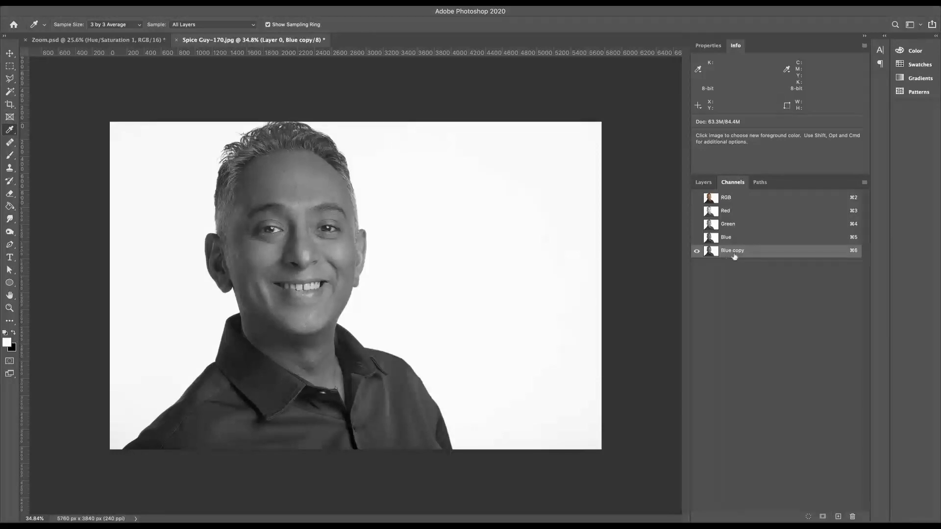
drag(742, 261, 742, 263)
key(super+l)
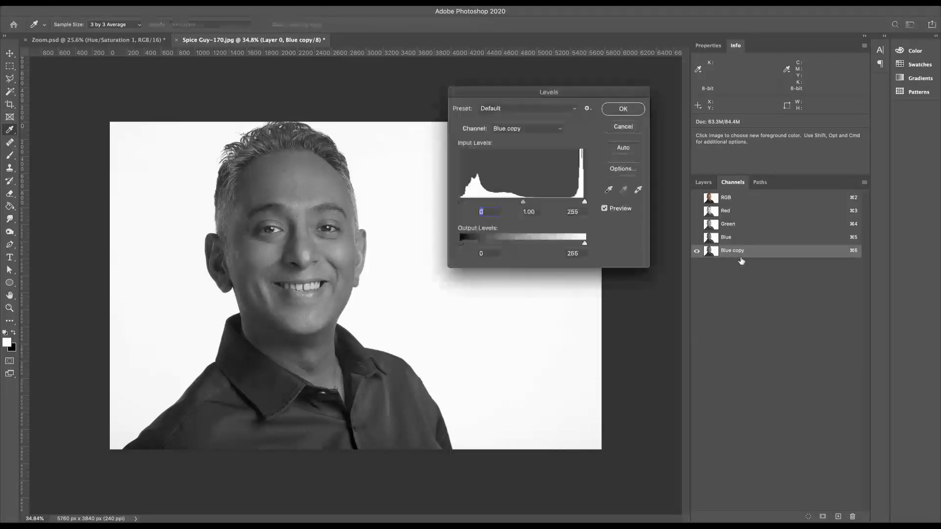
drag(585, 203, 564, 203)
drag(464, 202, 502, 205)
click(635, 110)
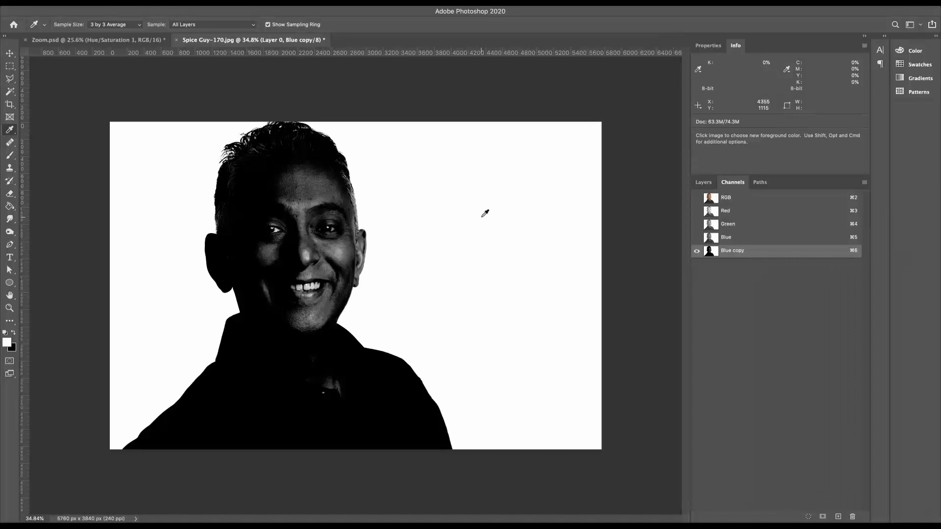
Set the Brush to Overlay mode at size 677 and paint black over the man's face and body in the Blue copy channel.
key(b)
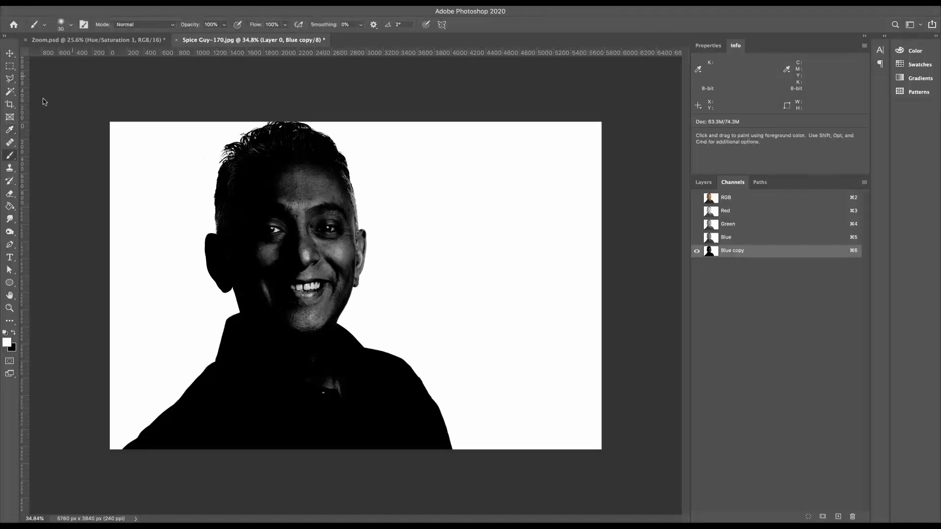
click(129, 24)
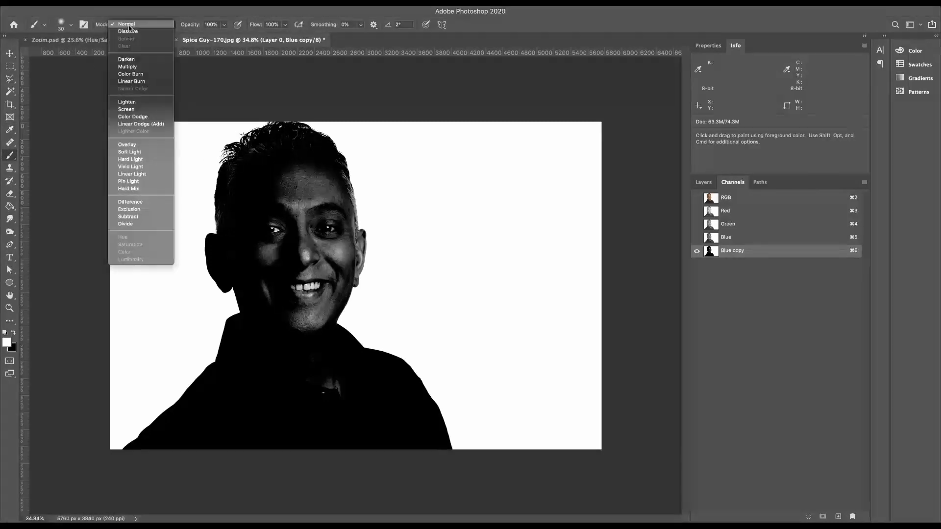
click(133, 145)
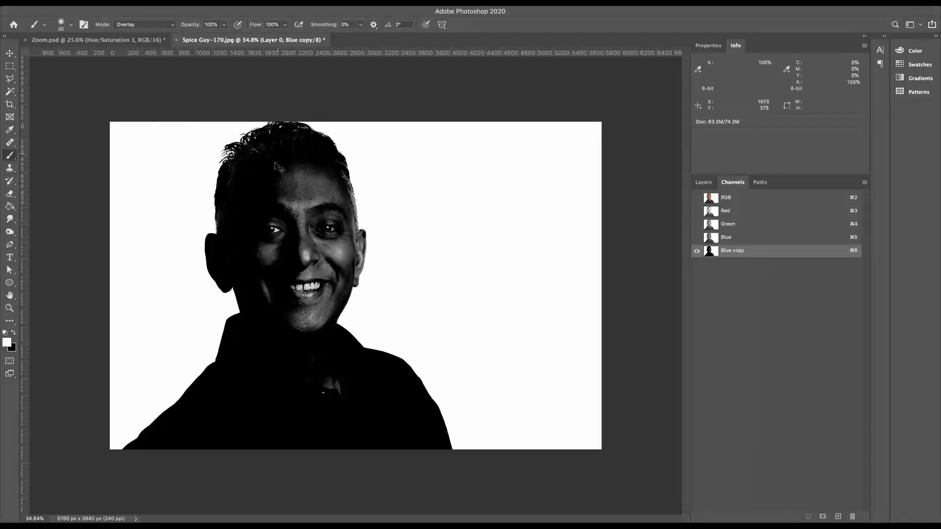
drag(153, 193, 242, 205)
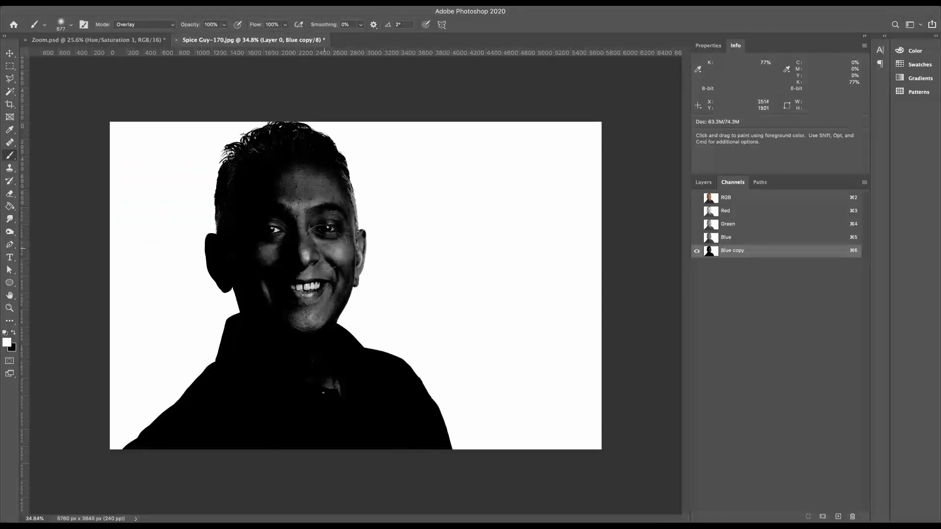
key(x)
mouse_move(266, 216)
mouse_down()
mouse_move(287, 187)
mouse_move(282, 325)
mouse_move(298, 334)
mouse_move(308, 248)
mouse_move(322, 313)
mouse_move(335, 229)
mouse_move(340, 277)
mouse_move(348, 253)
mouse_move(335, 273)
mouse_move(272, 236)
mouse_move(308, 372)
mouse_move(306, 402)
mouse_move(326, 400)
mouse_move(338, 347)
mouse_move(345, 422)
mouse_move(235, 415)
mouse_move(221, 440)
mouse_move(212, 417)
mouse_up()
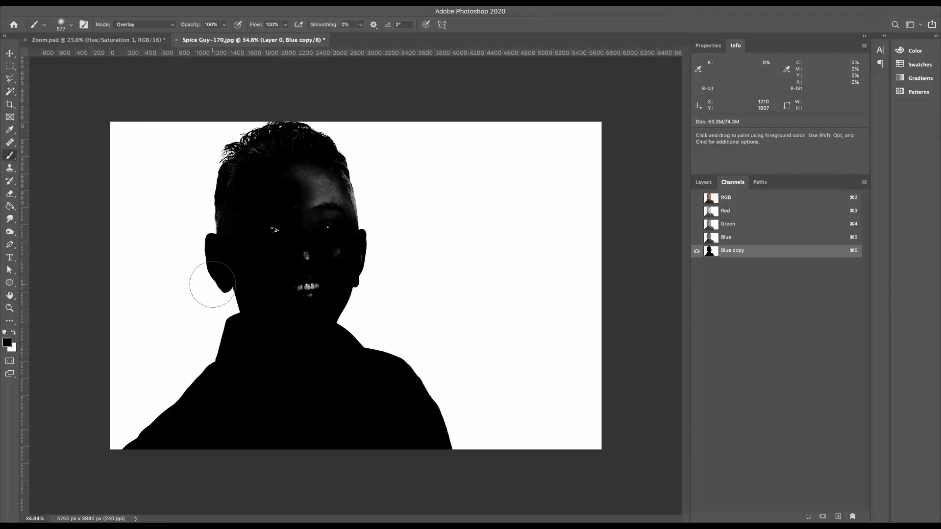
mouse_move(238, 245)
mouse_down()
mouse_move(222, 205)
mouse_move(188, 217)
mouse_move(141, 134)
mouse_move(121, 196)
mouse_move(194, 103)
mouse_move(229, 183)
mouse_move(268, 211)
mouse_move(288, 166)
mouse_move(302, 161)
mouse_move(321, 201)
mouse_move(275, 203)
mouse_move(293, 291)
mouse_move(193, 258)
mouse_move(238, 420)
mouse_move(271, 424)
mouse_move(359, 311)
mouse_move(386, 309)
mouse_move(265, 378)
mouse_move(192, 255)
mouse_up()
Examine the silhouette in the Blue copy channel around the hair, face, shoulders and edges for remaining light spots.
scroll(219, 219, up, 5)
scroll(219, 202, up, 3)
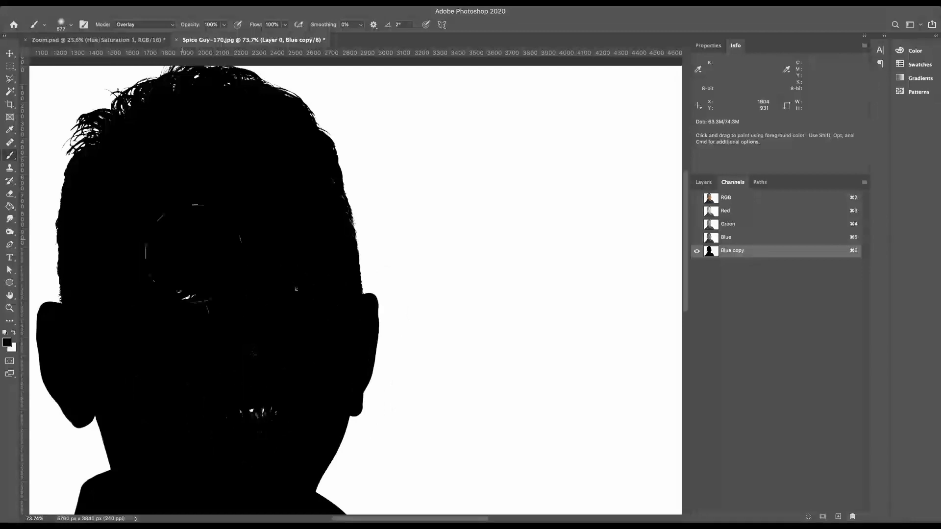
scroll(250, 340, down, 5)
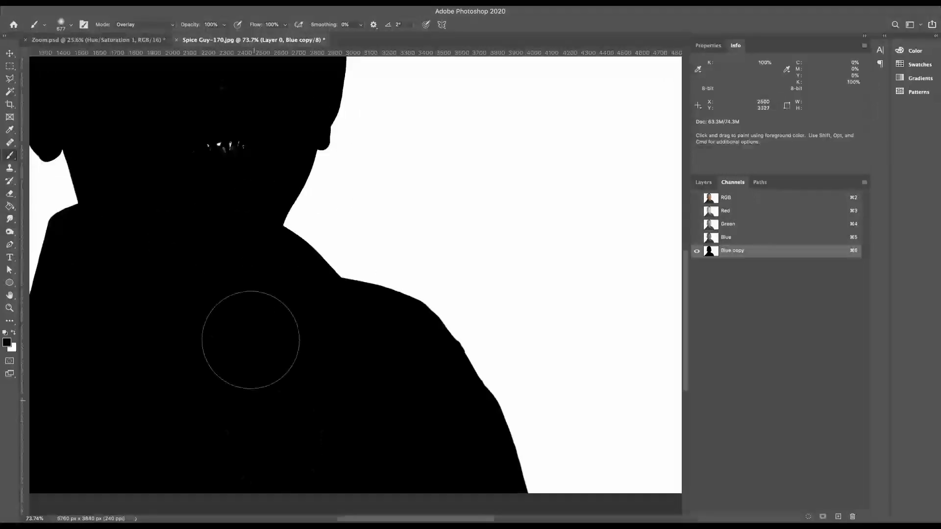
scroll(284, 358, left, 10)
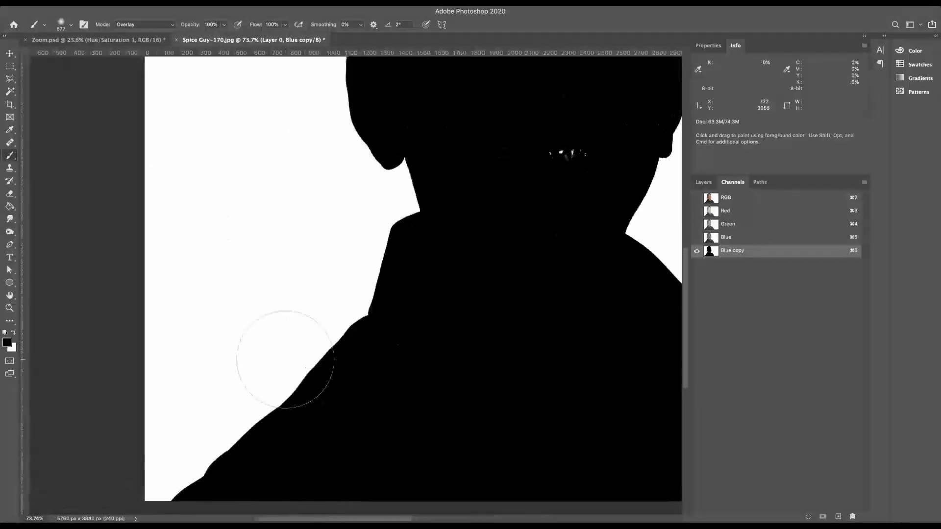
scroll(285, 359, up, 5)
scroll(285, 360, right, 8)
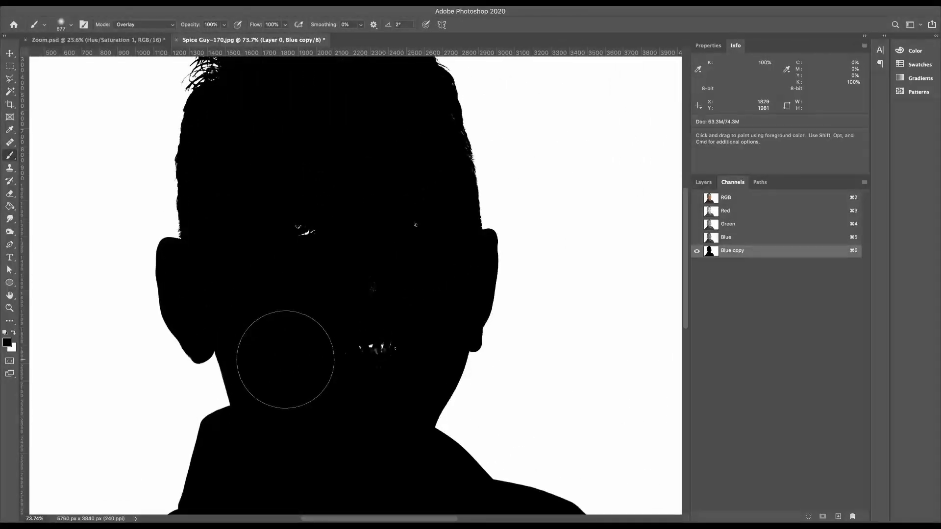
scroll(285, 359, down, 3)
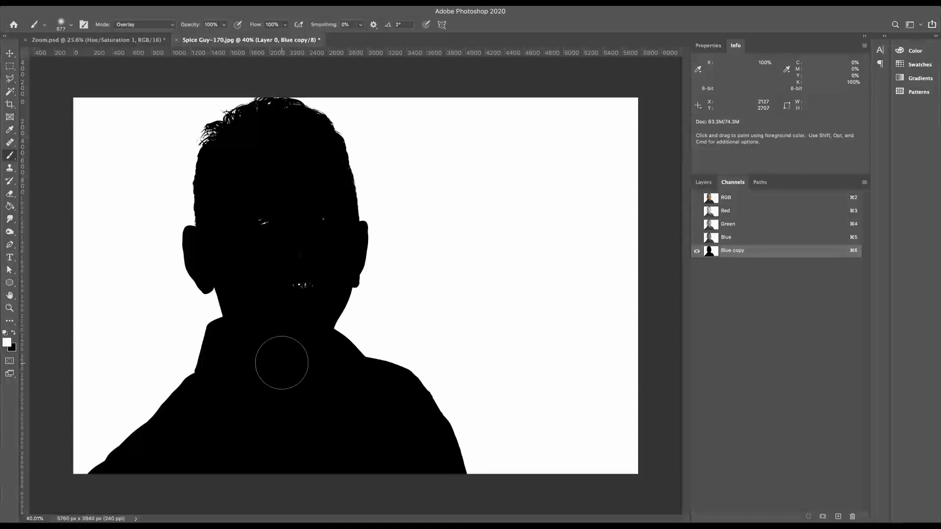
Enlarge the brush to 1608 px and inspect the hair edge, eyes, nose and teeth in the Blue copy channel.
drag(497, 154, 504, 126)
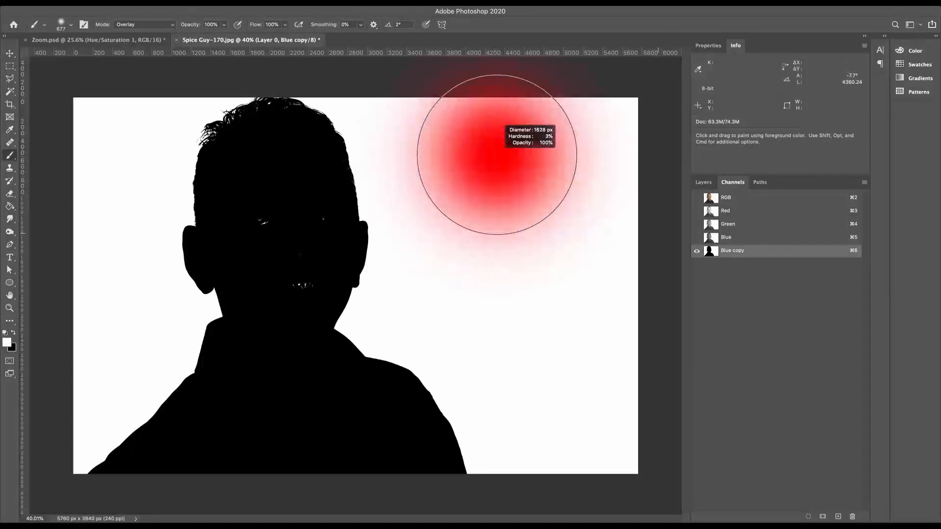
drag(659, 235, 656, 236)
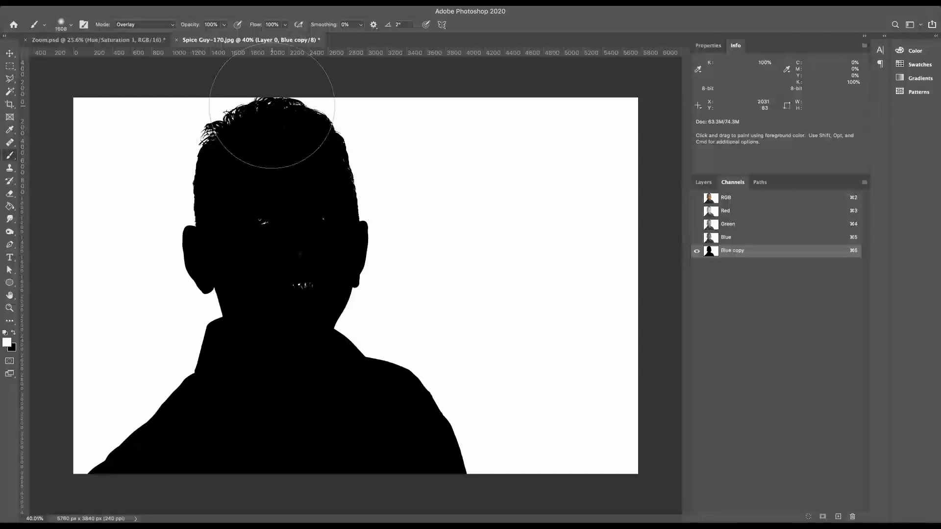
scroll(273, 84, up, 6)
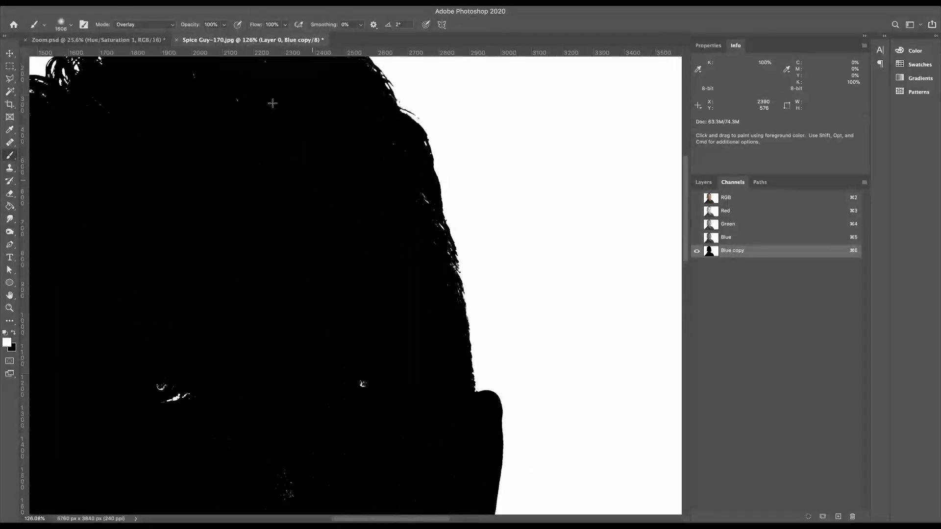
scroll(272, 103, left, 3)
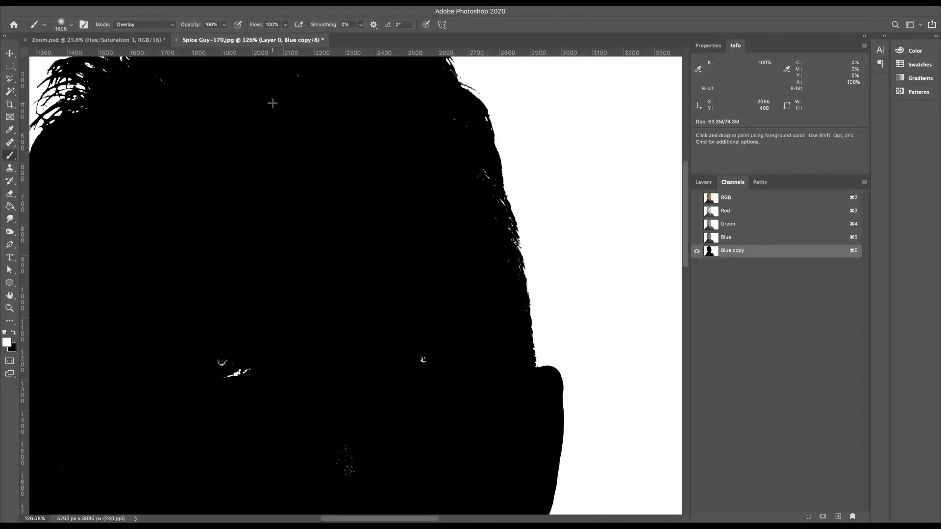
scroll(272, 103, down, 3)
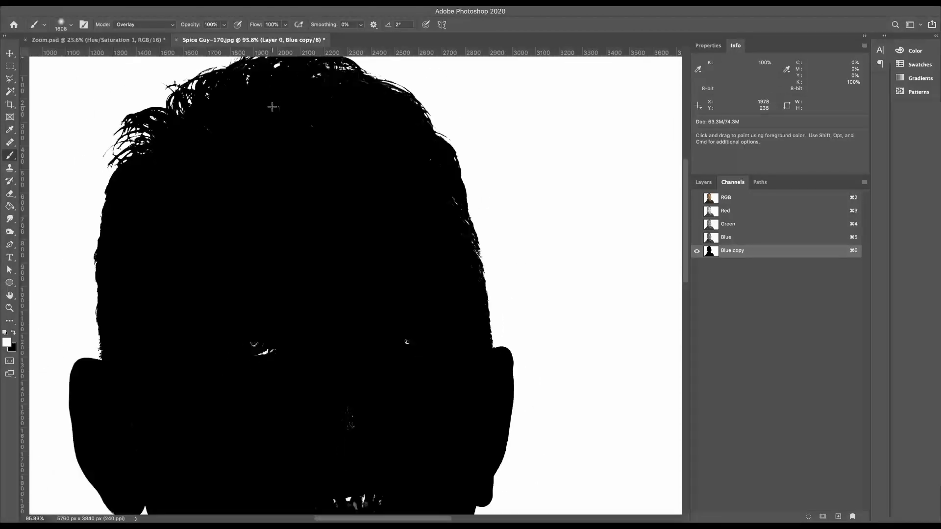
scroll(273, 103, down, 4)
scroll(273, 106, down, 1)
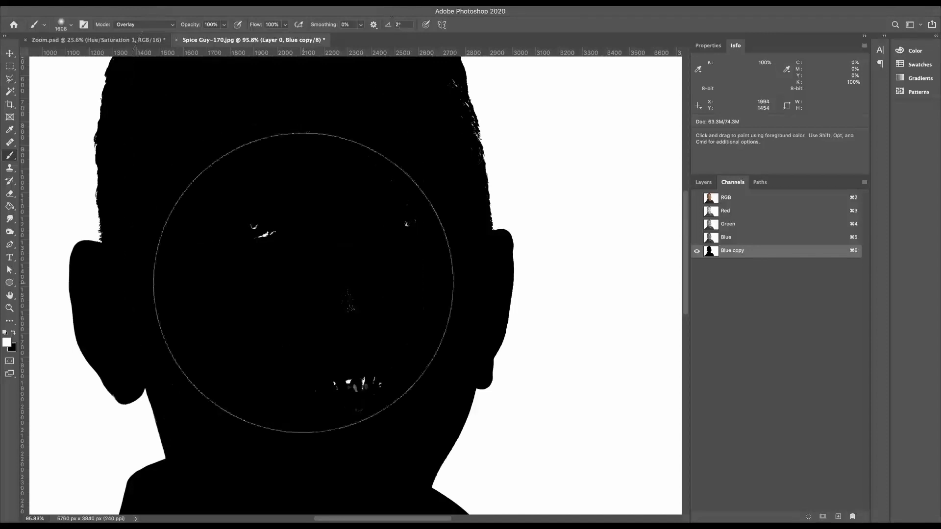
scroll(329, 291, down, 2)
scroll(329, 292, up, 4)
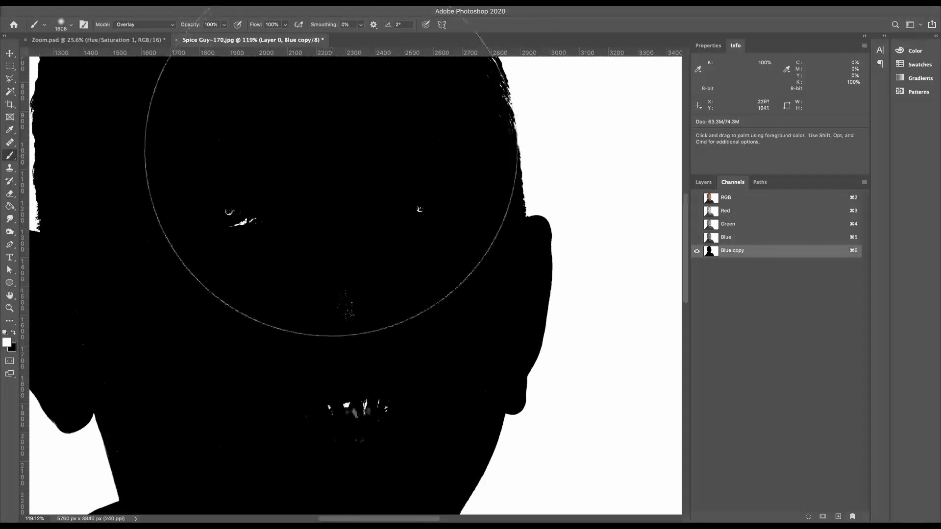
Set the Brush to Normal mode, reduce its size and paint black over the light spots in the eyes, nose and teeth.
click(139, 24)
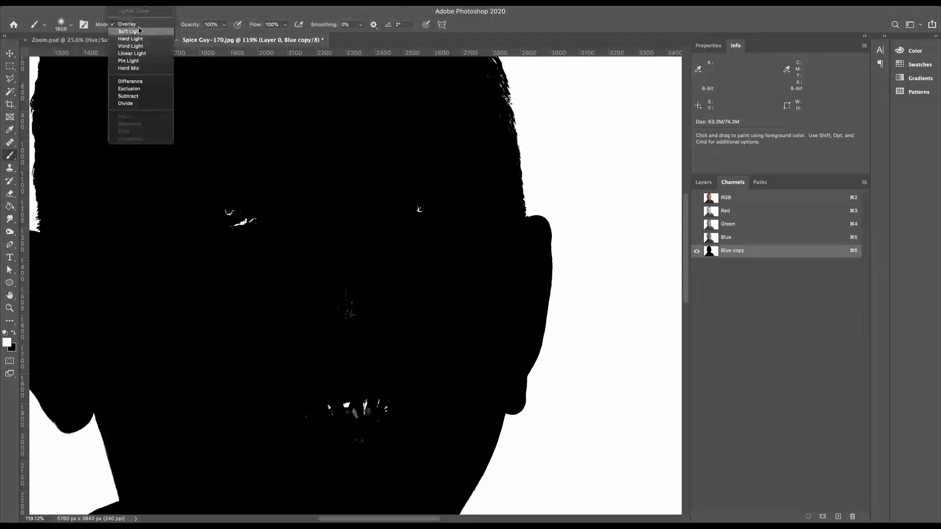
scroll(139, 10, up, 3)
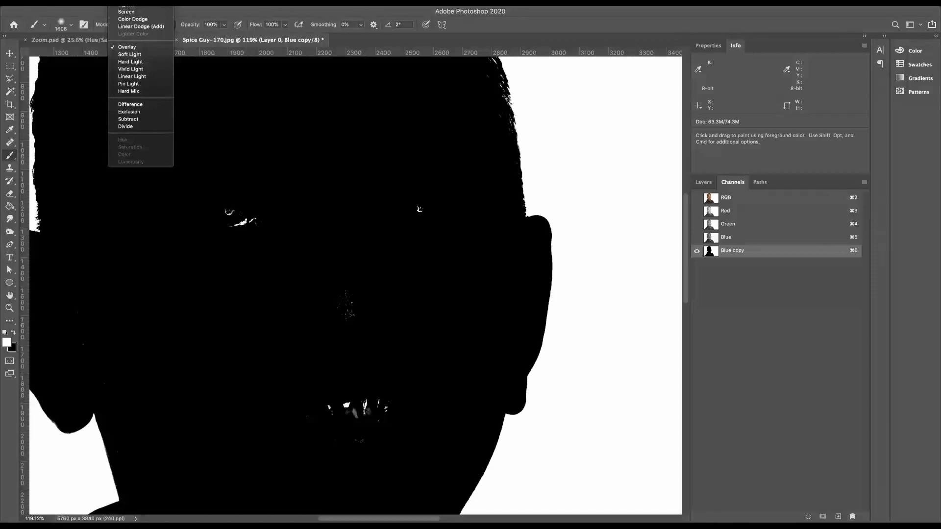
click(132, 3)
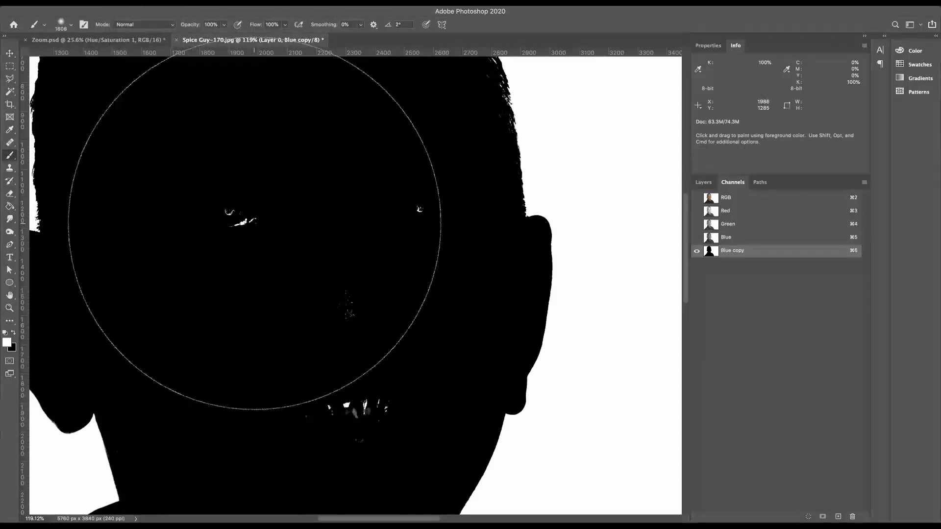
mouse_move(405, 304)
mouse_down()
mouse_move(266, 270)
mouse_move(174, 238)
mouse_move(120, 211)
mouse_up()
mouse_move(212, 213)
mouse_down()
mouse_move(255, 237)
mouse_move(223, 189)
mouse_move(201, 206)
mouse_move(191, 196)
mouse_move(168, 305)
mouse_move(346, 298)
mouse_move(304, 147)
mouse_up()
key(x)
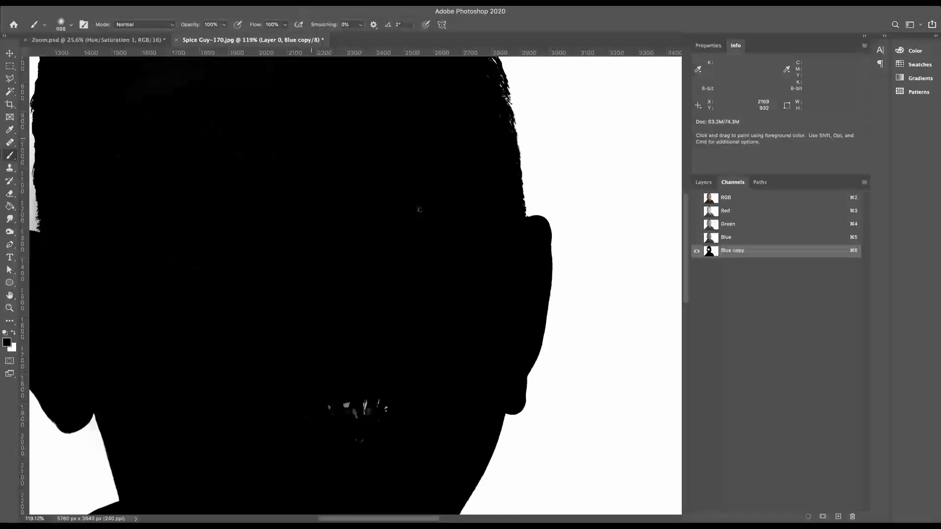
drag(353, 213, 357, 378)
drag(315, 256, 181, 256)
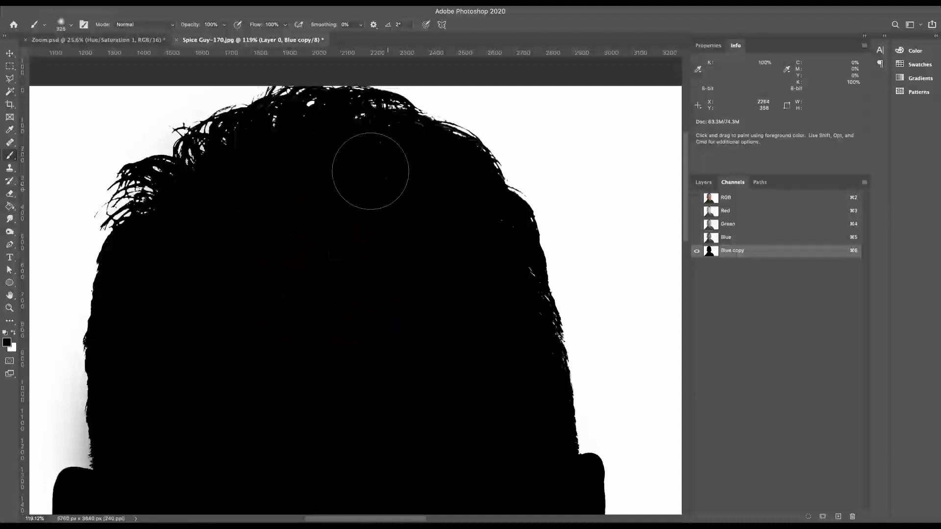
scroll(379, 311, down, 10)
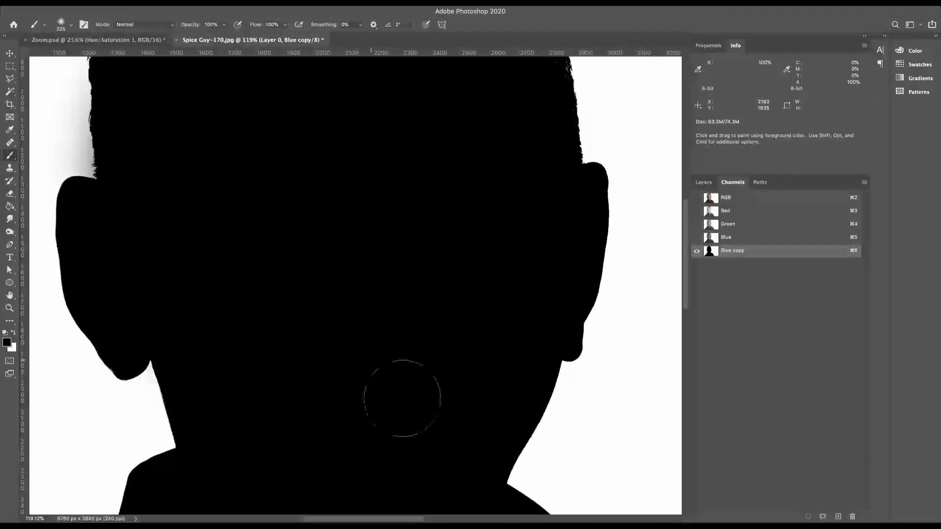
scroll(437, 311, down, 5)
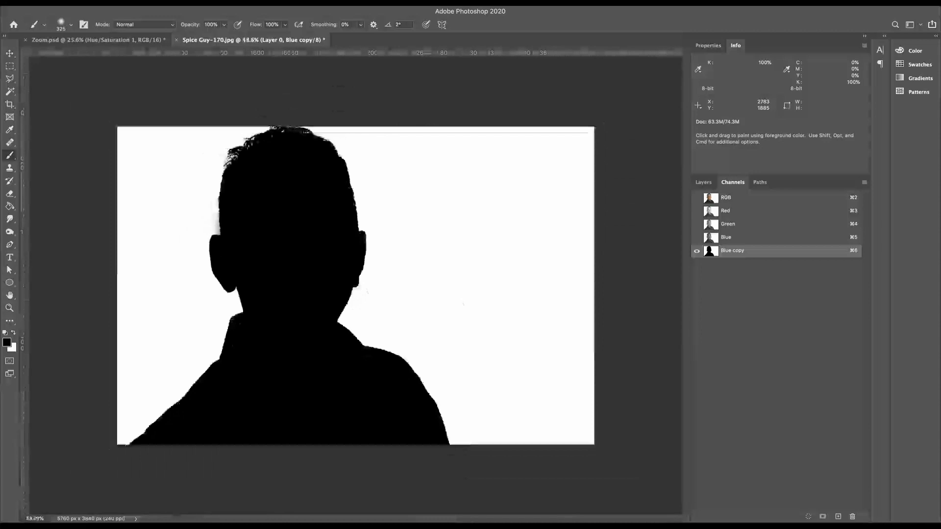
Load the Blue copy channel as a selection and delete the existing Color Fill 1 layer.
super+click(712, 252)
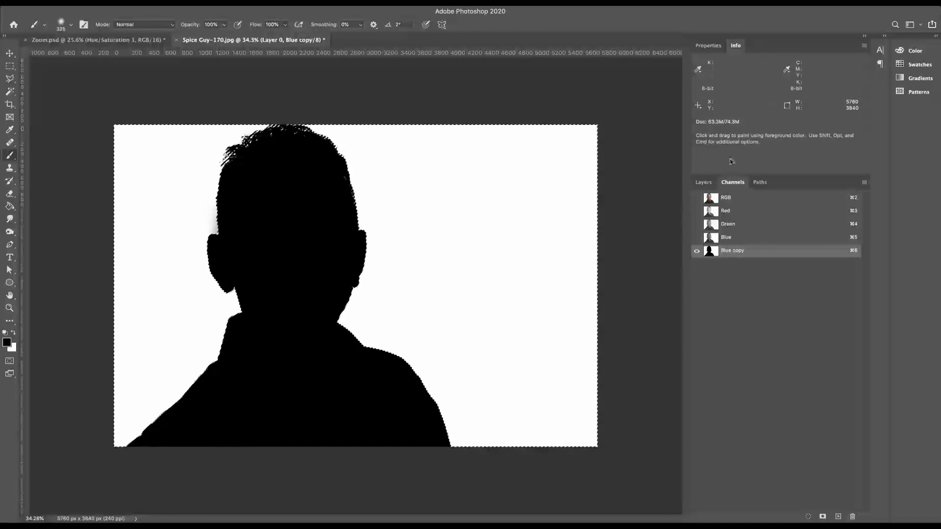
click(703, 181)
click(768, 256)
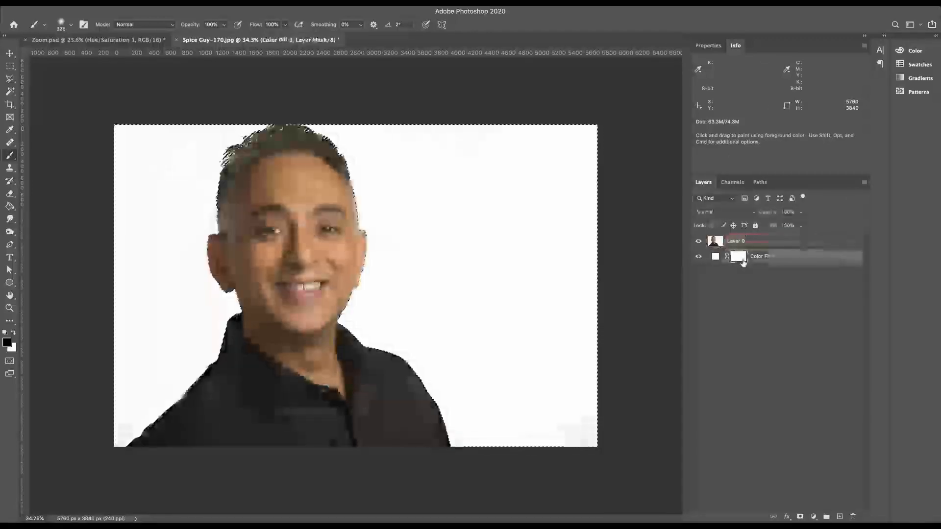
click(765, 243)
click(766, 256)
click(852, 515)
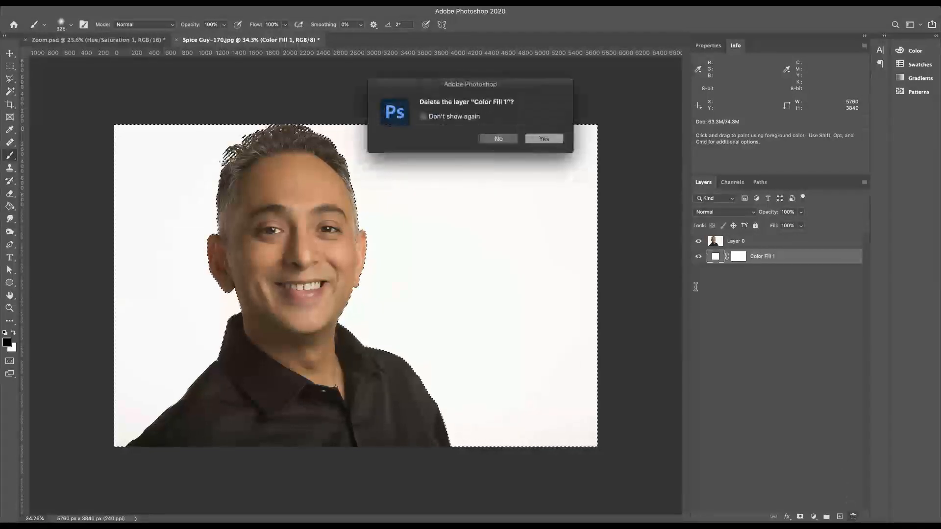
click(544, 138)
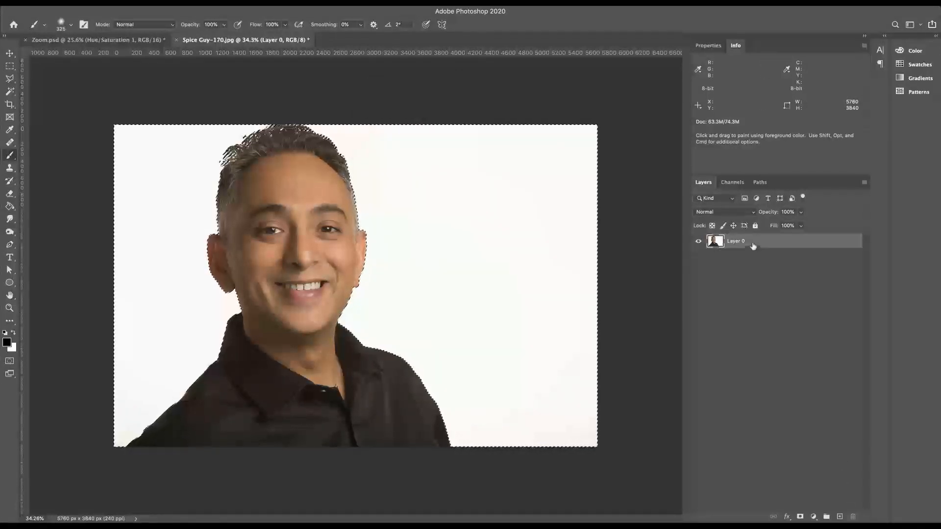
Add a black (000000) Solid Color fill layer above Layer 0, masked by the background selection.
click(815, 517)
click(833, 321)
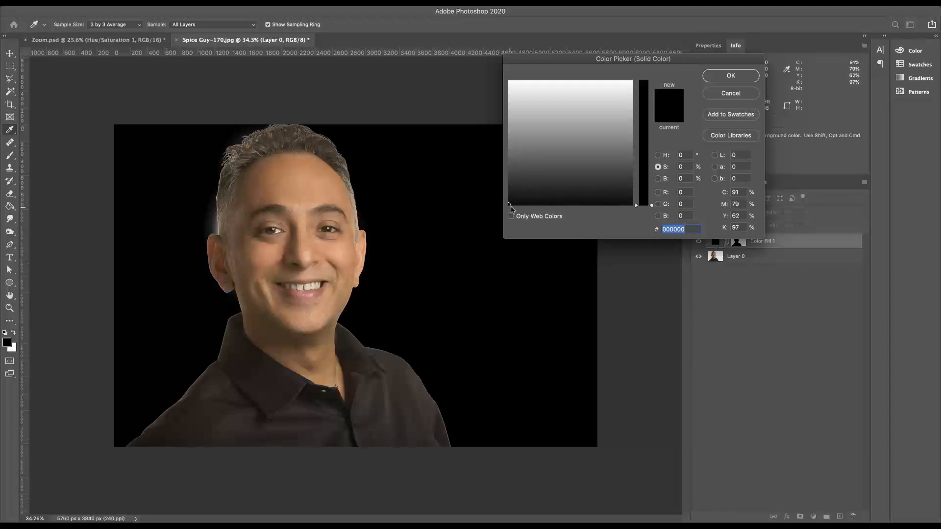
click(731, 78)
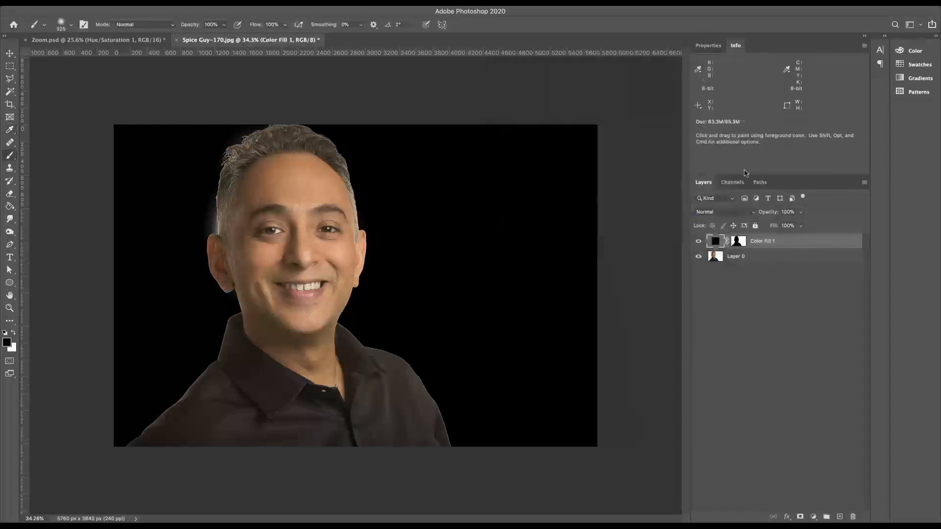
Paint white in Overlay mode on the Color Fill 1 mask to remove the halo beside the hair above the ear.
alt+click(740, 242)
scroll(332, 227, up, 5)
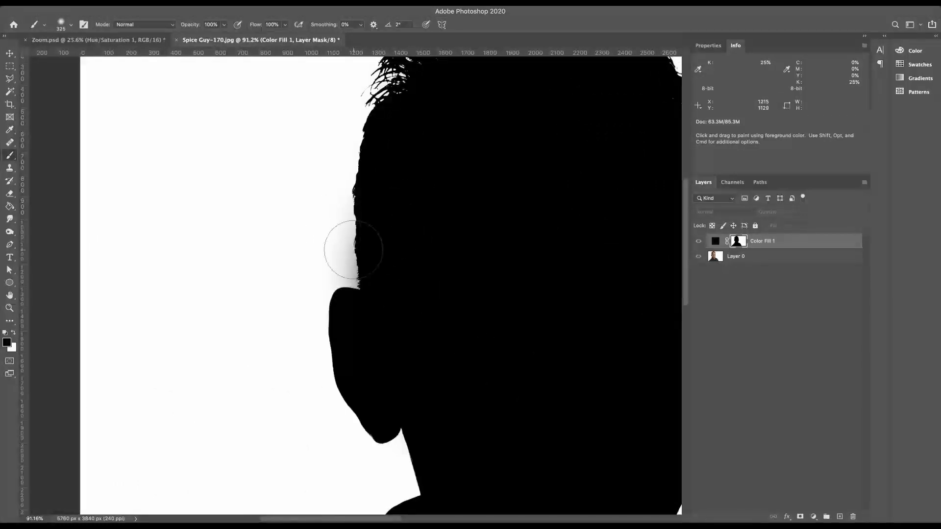
click(714, 242)
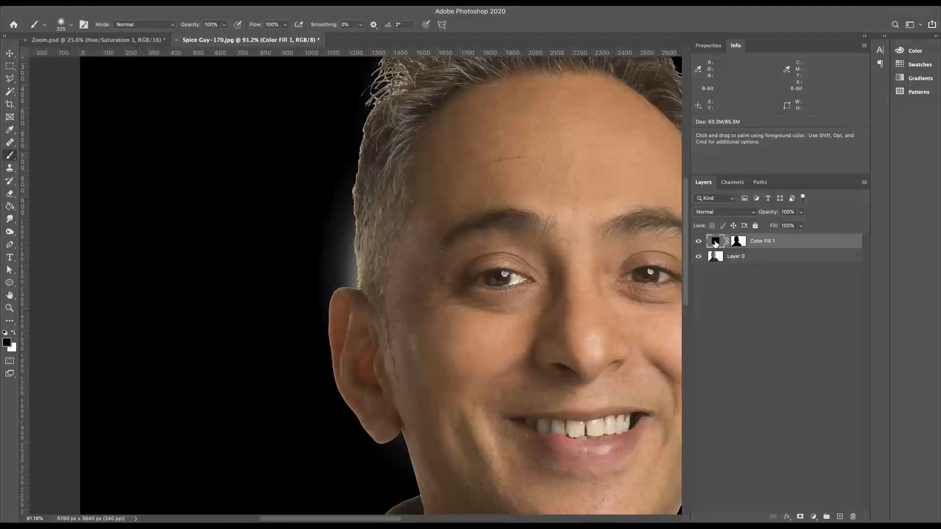
click(737, 241)
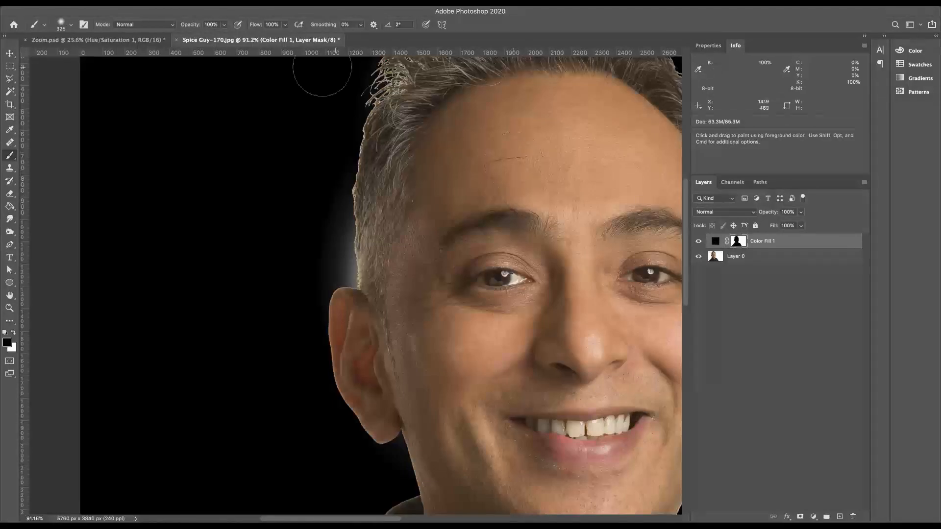
click(159, 25)
click(137, 145)
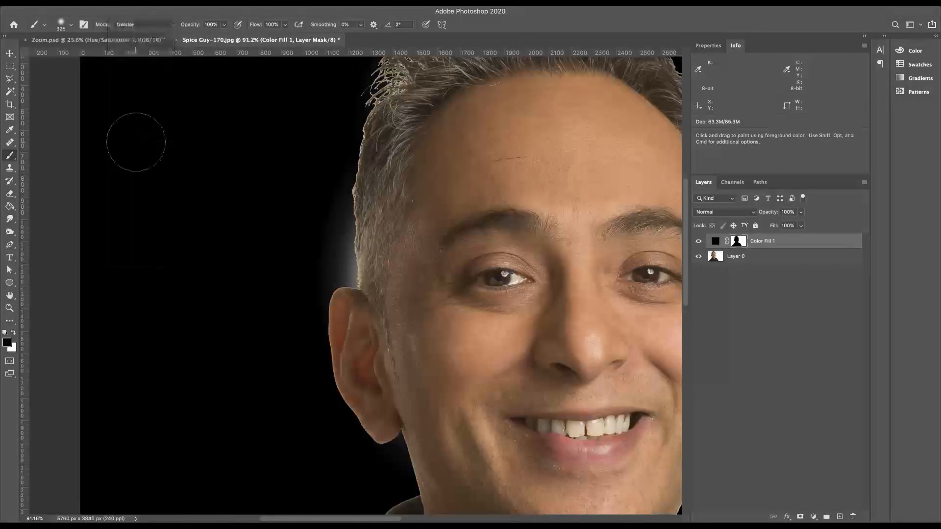
key(x)
mouse_move(275, 191)
mouse_down()
mouse_move(303, 195)
mouse_move(325, 232)
mouse_move(313, 207)
mouse_move(347, 291)
mouse_move(318, 224)
mouse_move(328, 196)
mouse_move(343, 273)
mouse_up()
Clean the Color Fill 1 mask around the top of the hair with white Overlay strokes over the remaining halo.
key(x)
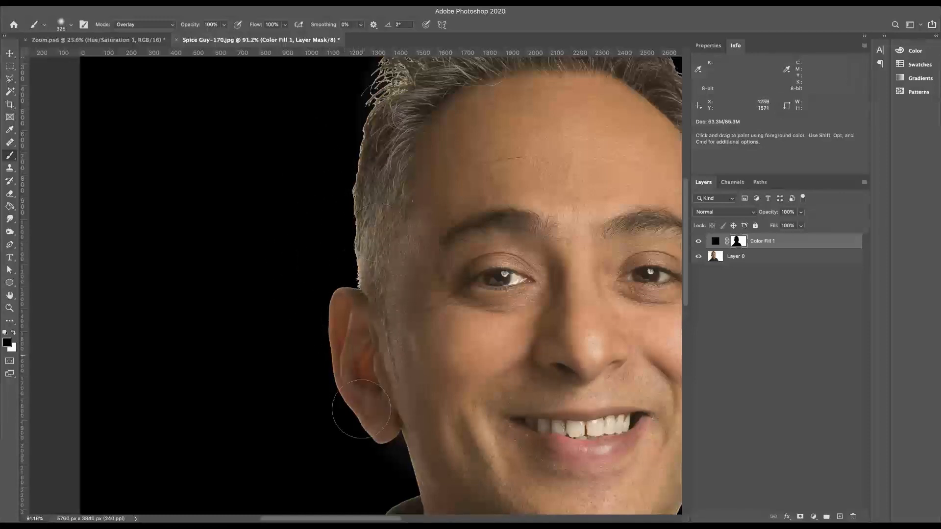
drag(482, 146, 431, 380)
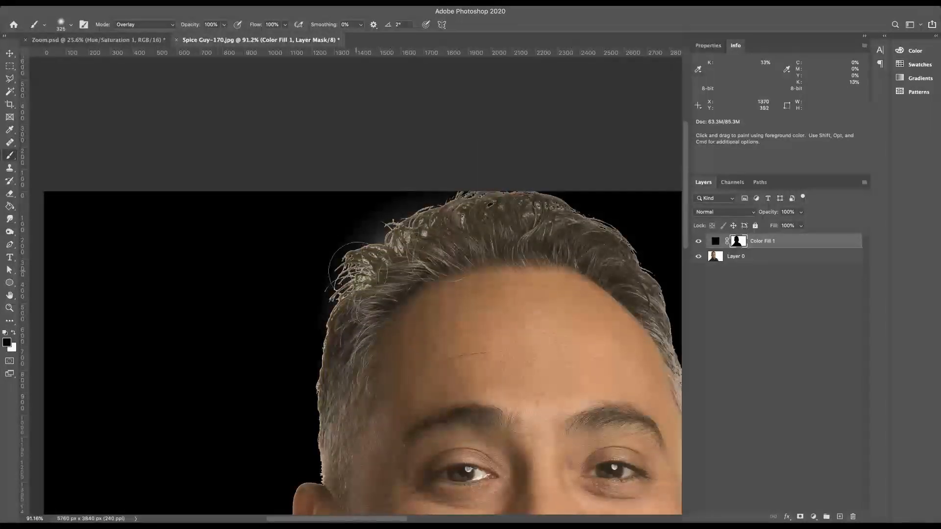
key(x)
mouse_move(350, 205)
mouse_down()
mouse_move(380, 221)
mouse_move(454, 199)
mouse_up()
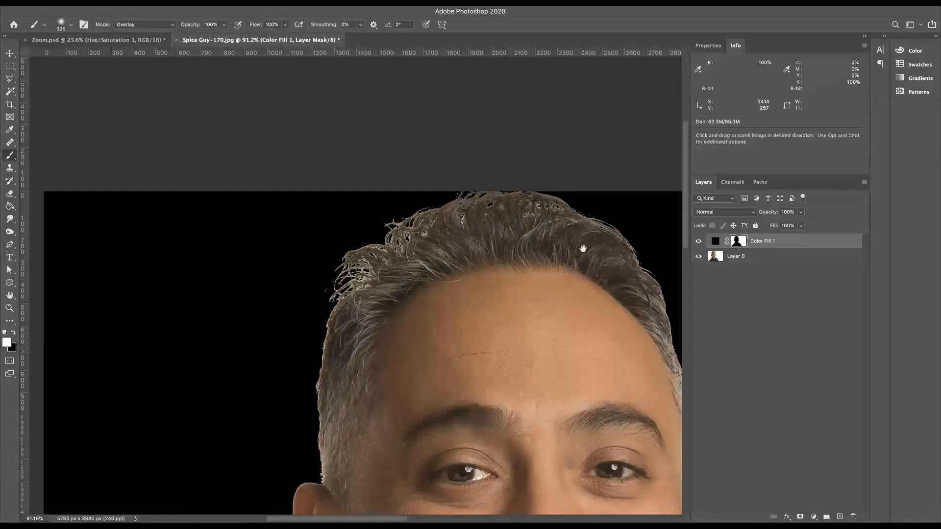
drag(582, 248, 547, 194)
drag(426, 306, 304, 259)
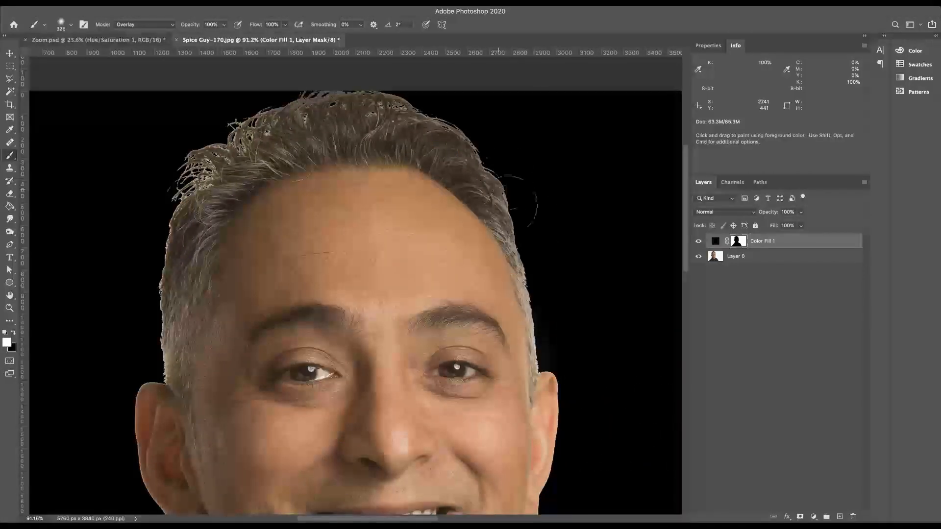
scroll(365, 289, down, 3)
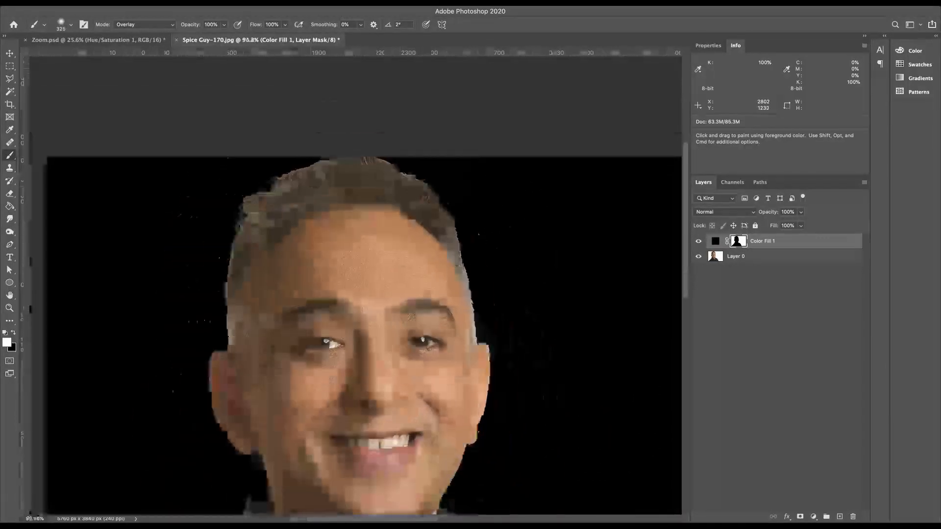
Reduce the brush to 88 px and examine the cutout's hair, face and shoulder edges against the black fill.
scroll(325, 226, up, 5)
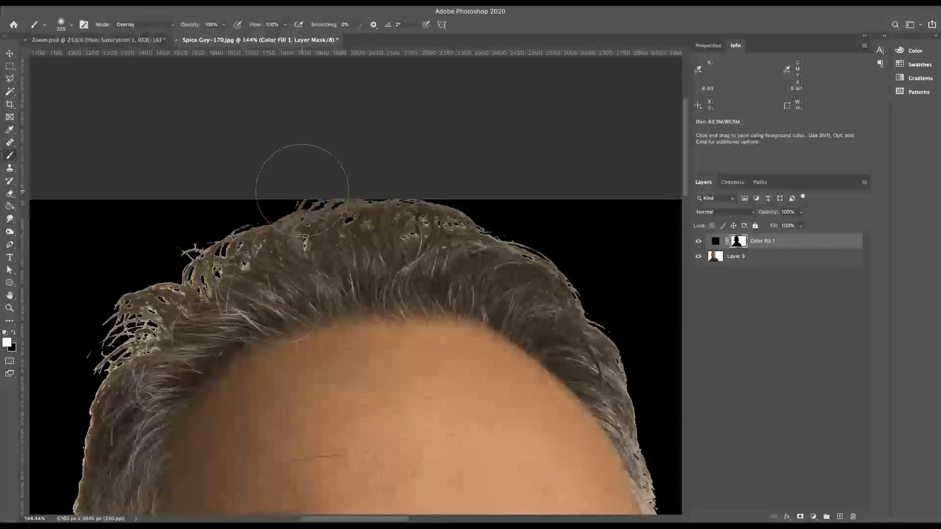
mouse_move(269, 273)
mouse_down()
mouse_move(268, 285)
mouse_move(234, 260)
mouse_up()
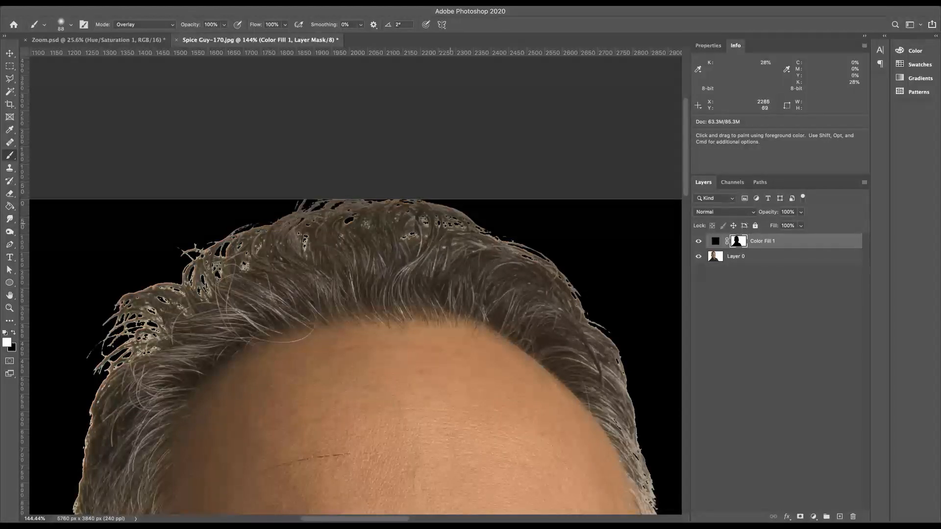
scroll(524, 339, down, 10)
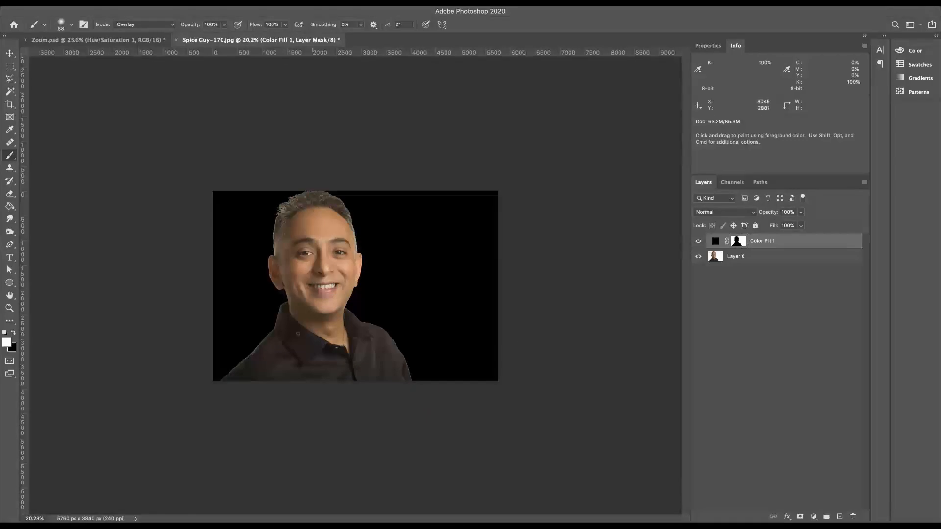
scroll(524, 339, up, 5)
scroll(298, 333, left, 5)
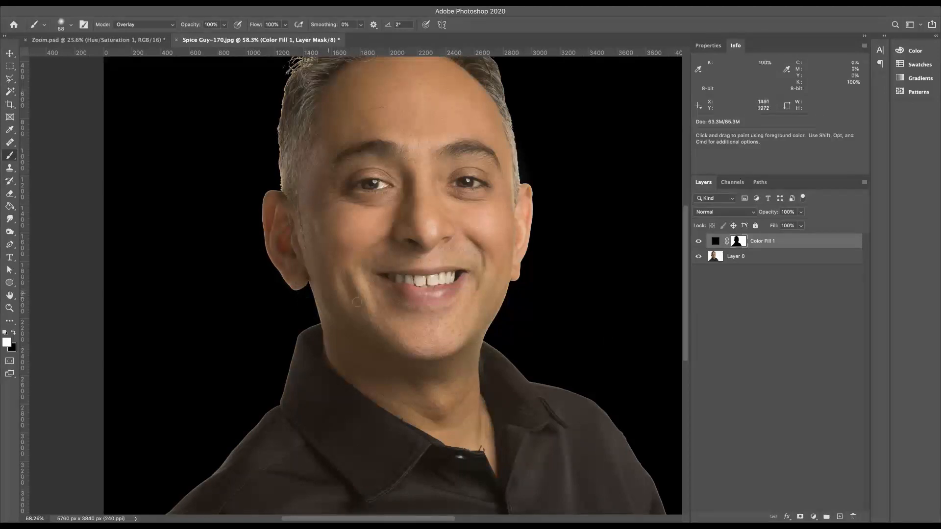
key(super+minus)
key(super+minus)
key(super+minus)
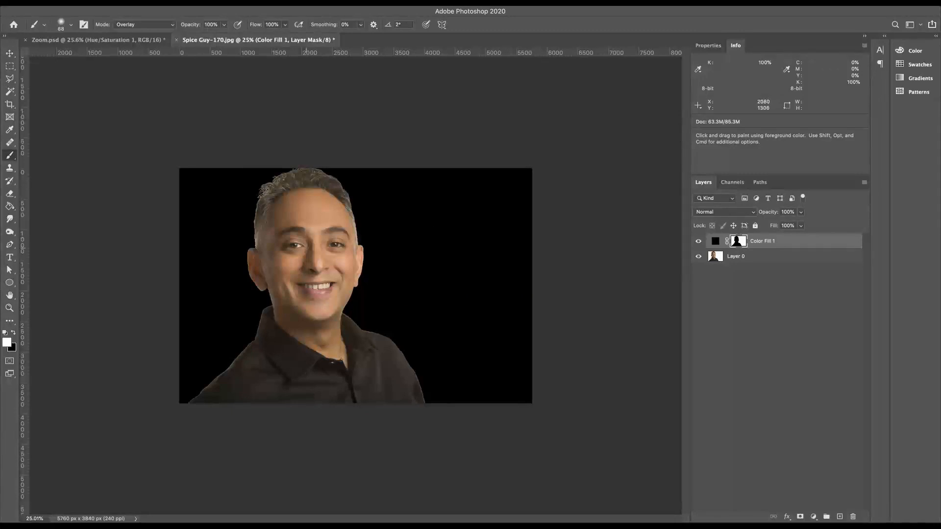
scroll(306, 248, up, 10)
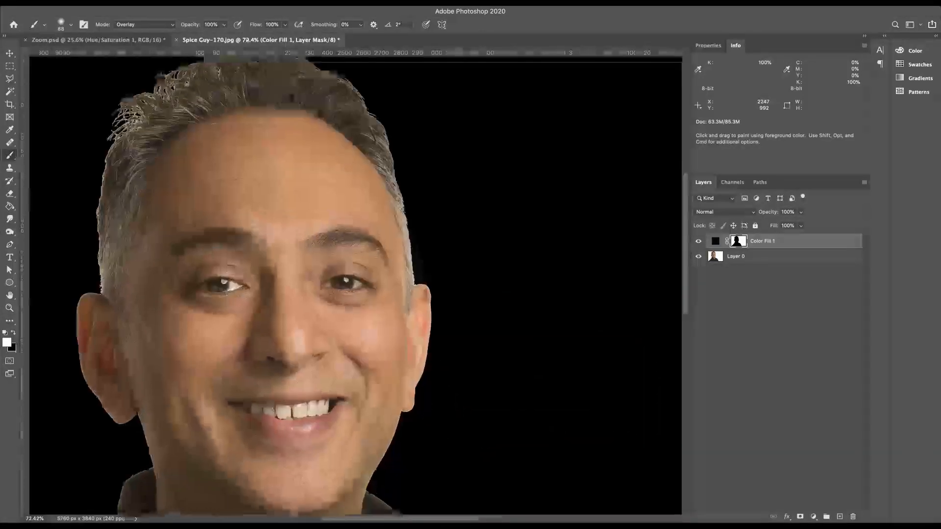
Load the luminosity of the RGB composite channel as a selection.
scroll(370, 290, down, 3)
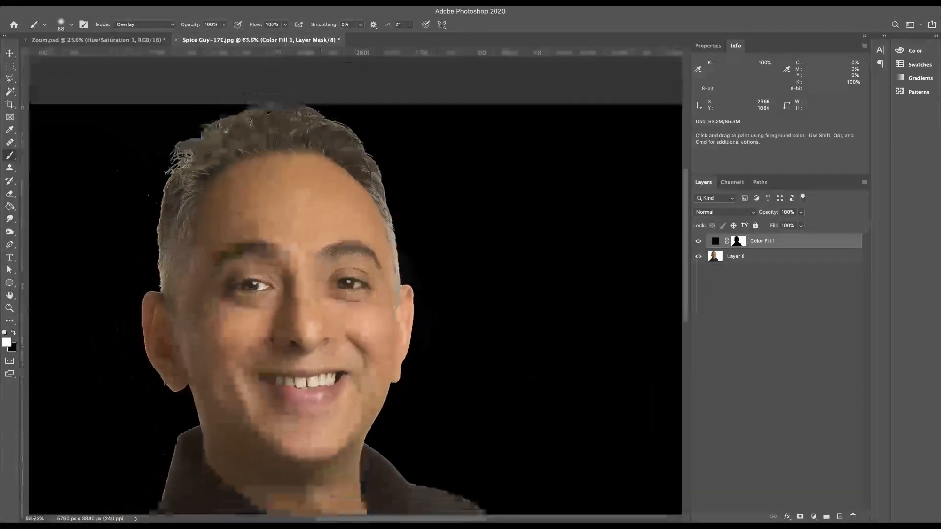
scroll(349, 283, down, 2)
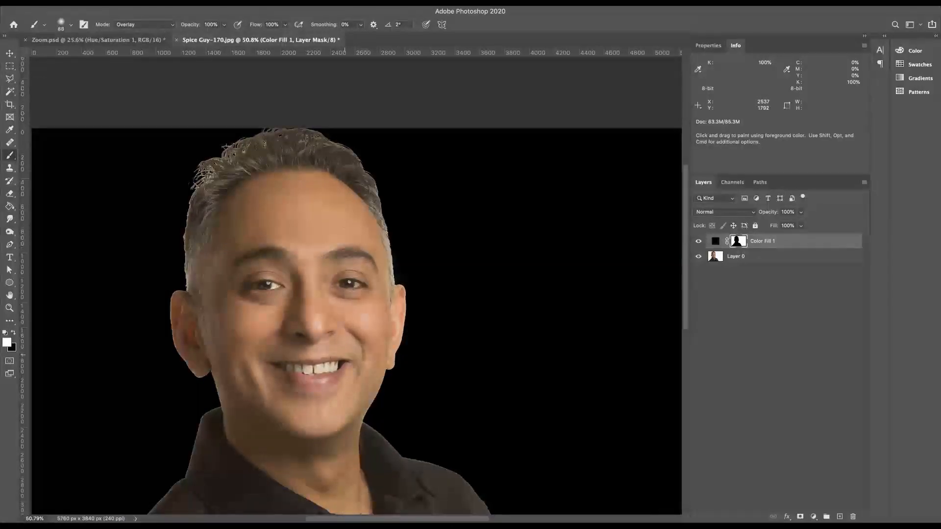
scroll(349, 284, up, 4)
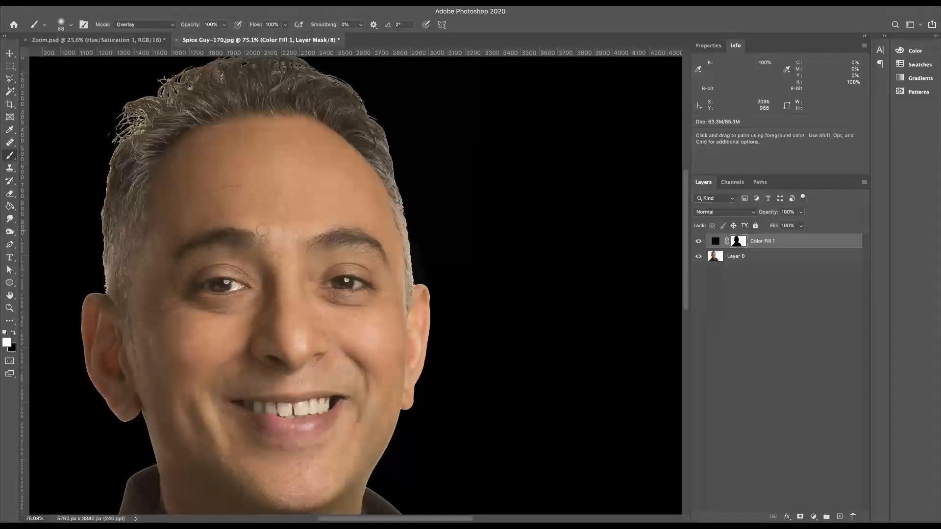
scroll(357, 291, down, 3)
scroll(301, 248, down, 3)
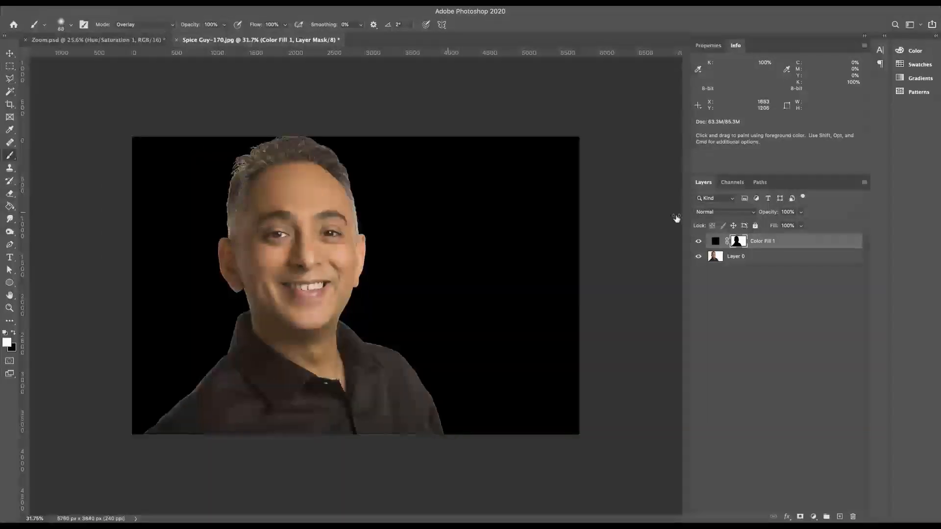
click(733, 182)
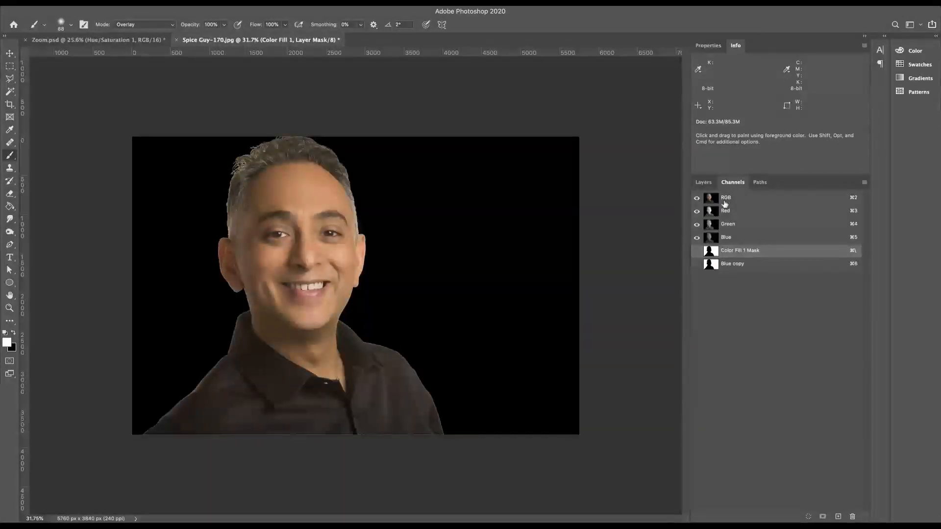
click(727, 213)
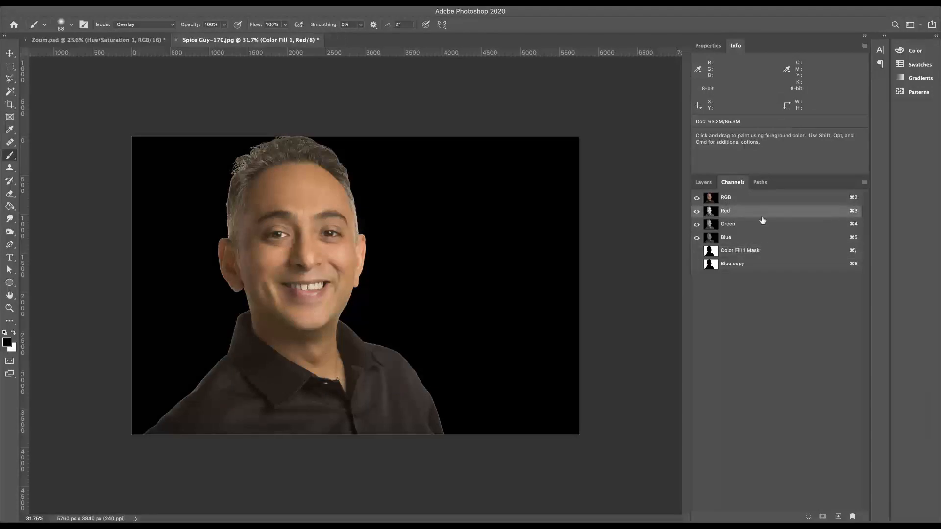
super+click(712, 198)
scroll(440, 286, up, 3)
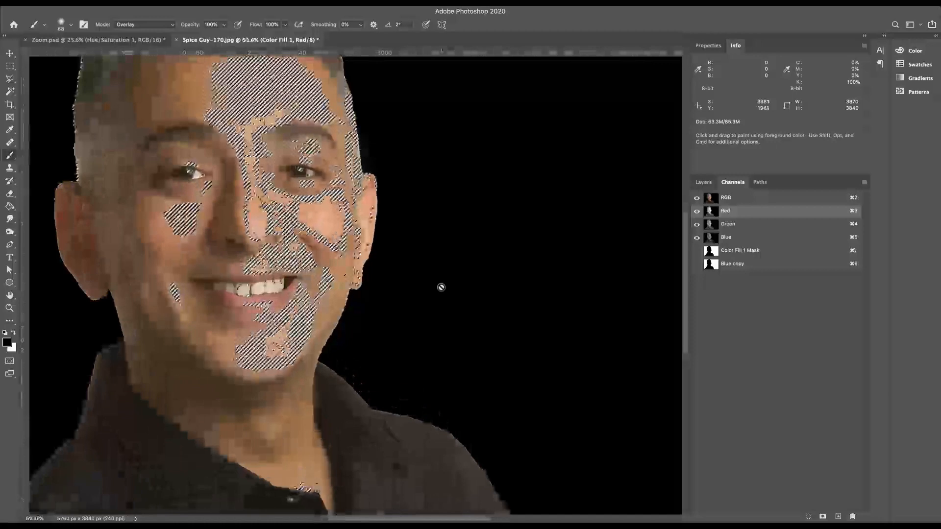
scroll(440, 286, up, 2)
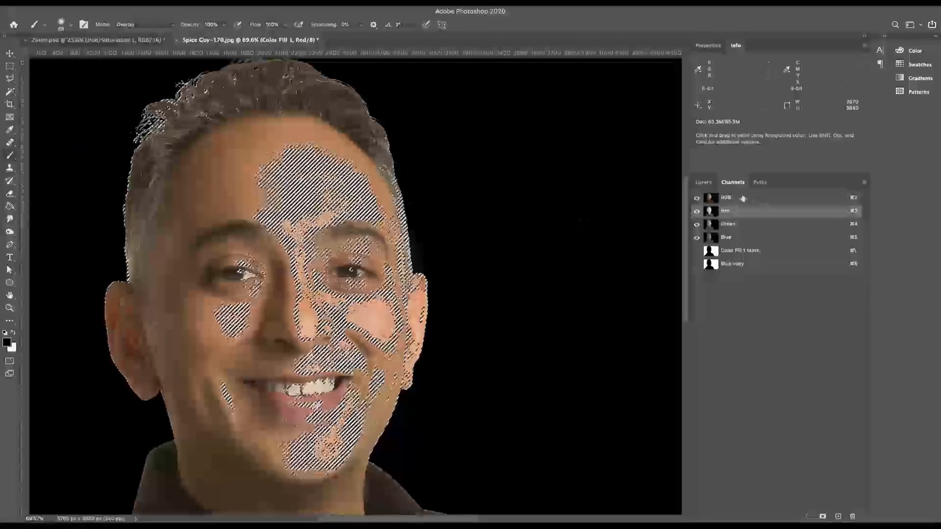
Create a new alpha channel and fill the luminosity selection in it with White at 100% opacity in Normal mode, then deselect.
click(838, 517)
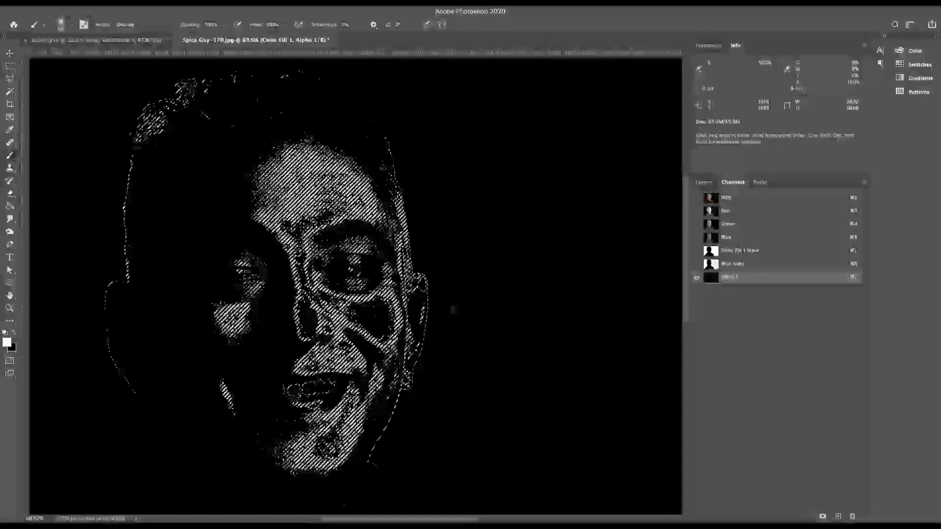
key(super+d)
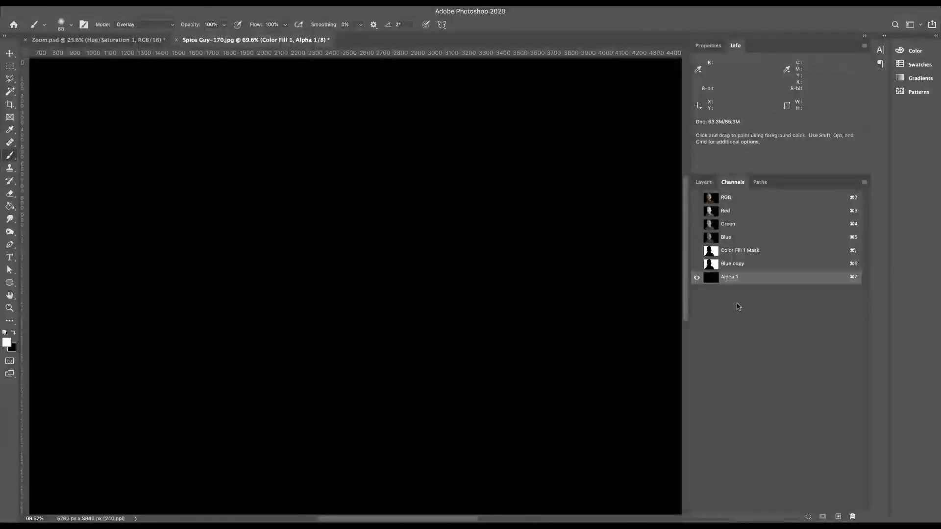
key(super+v)
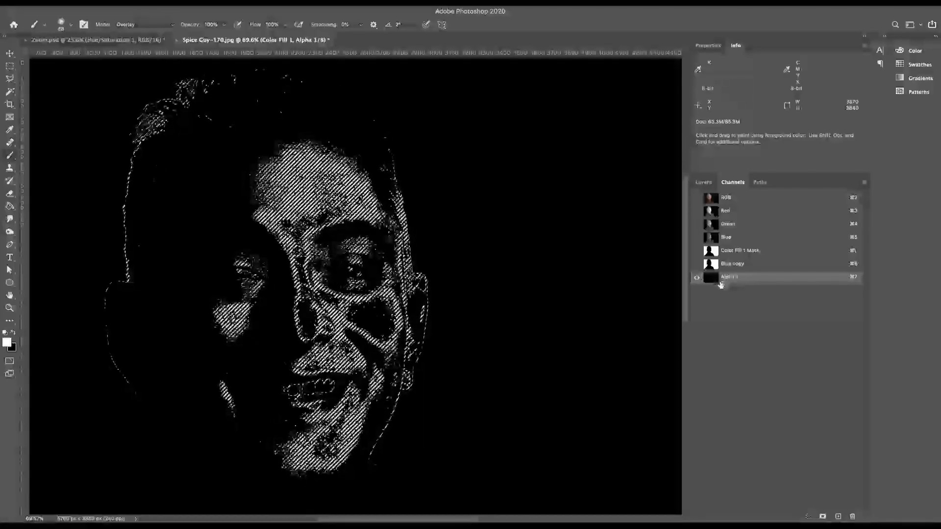
key(shift+BackSpace)
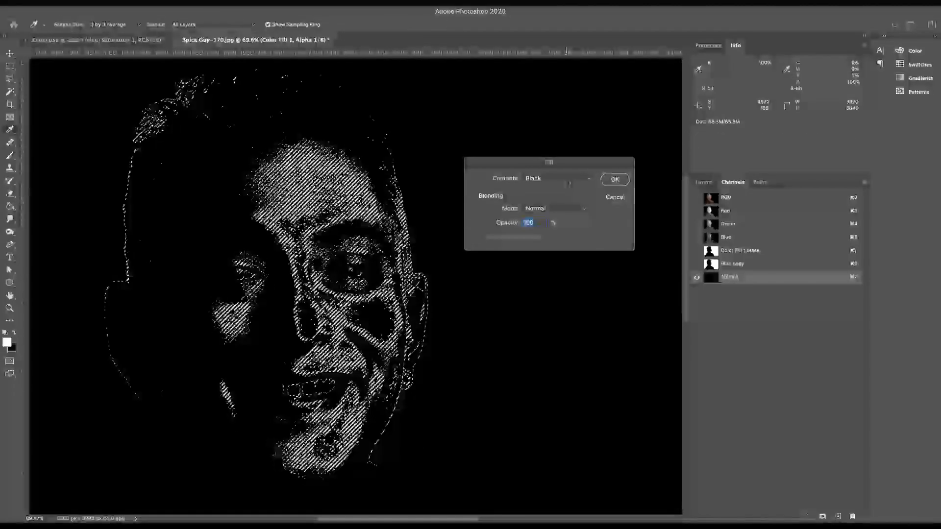
click(561, 178)
click(554, 186)
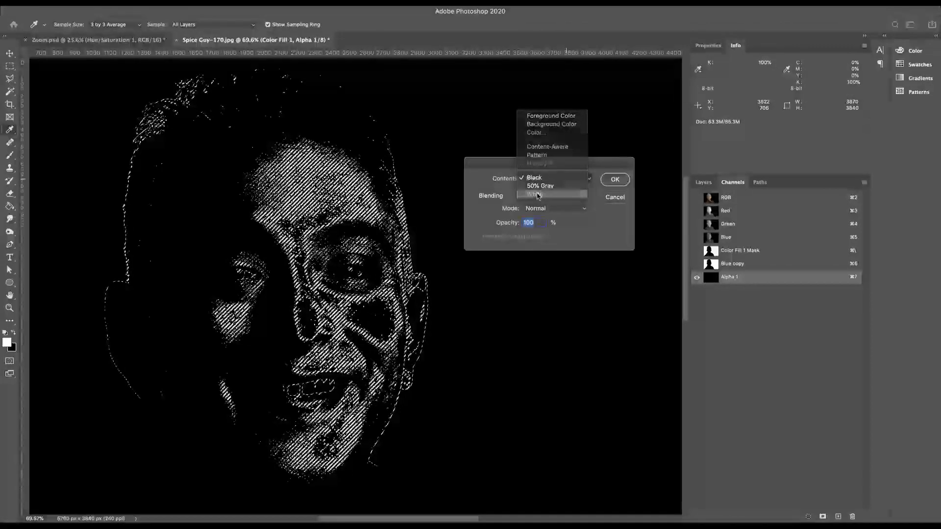
click(615, 179)
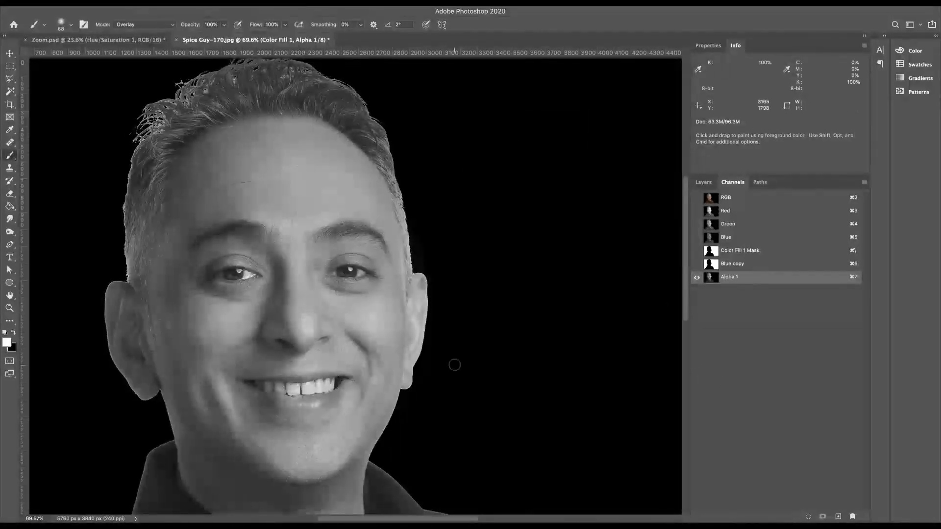
scroll(455, 365, down, 5)
scroll(347, 286, up, 3)
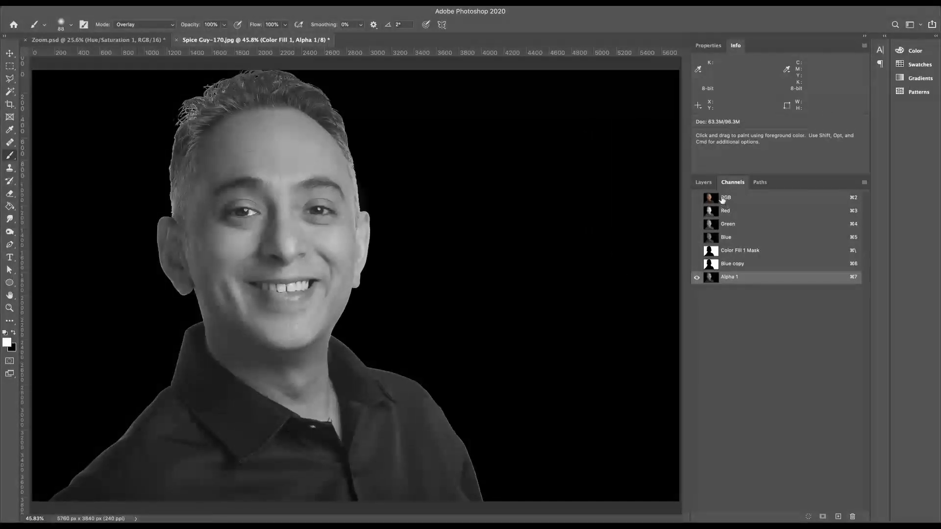
scroll(443, 275, down, 3)
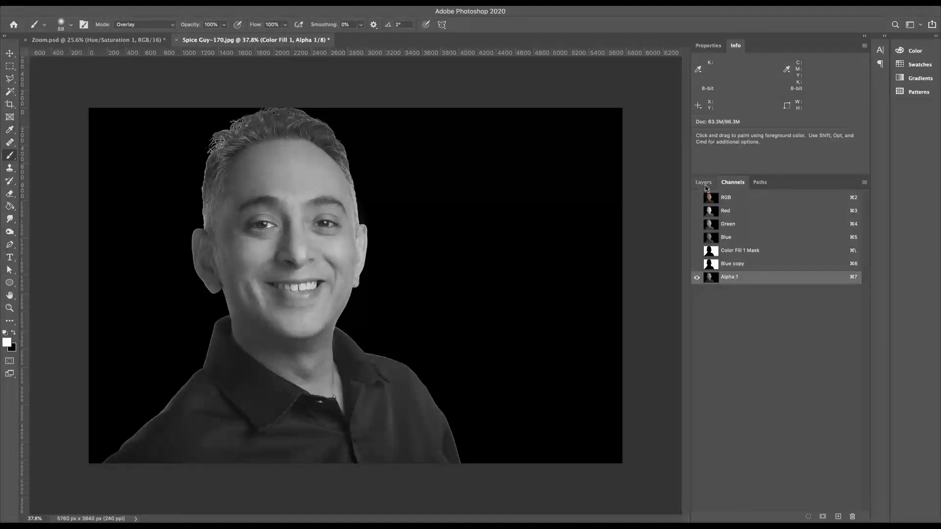
Select Layer 0 to return to the color composite and examine the shirt's collar and shoulder edges against the black fill.
click(704, 183)
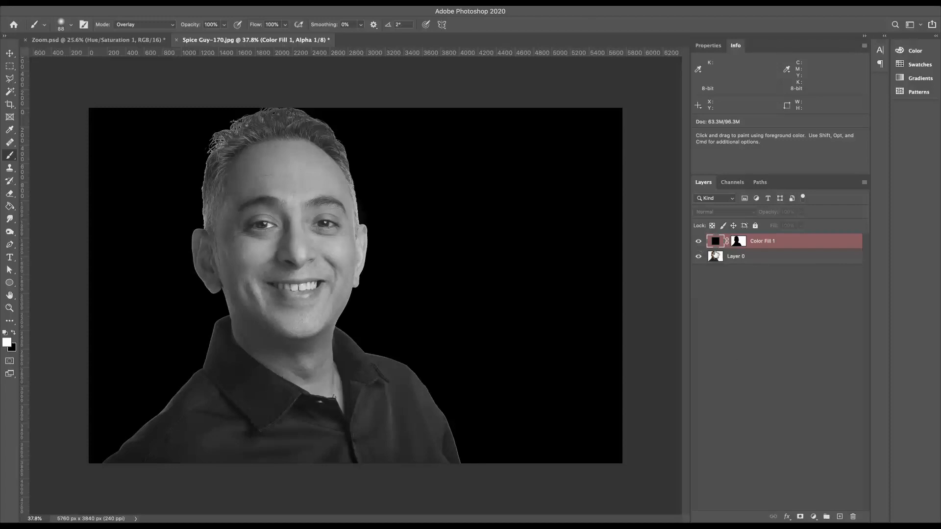
click(716, 257)
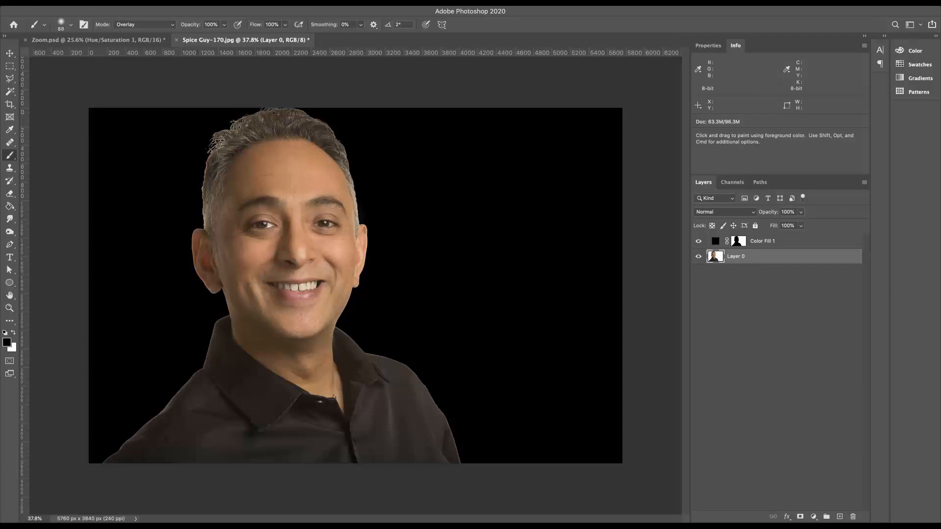
scroll(143, 406, up, 6)
scroll(144, 407, left, 10)
scroll(145, 407, down, 2)
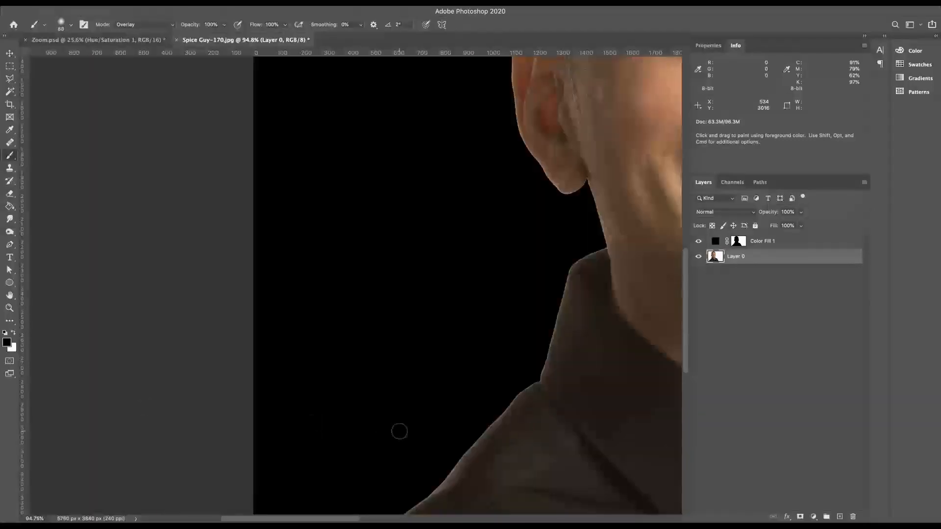
scroll(399, 431, down, 5)
scroll(399, 431, right, 1)
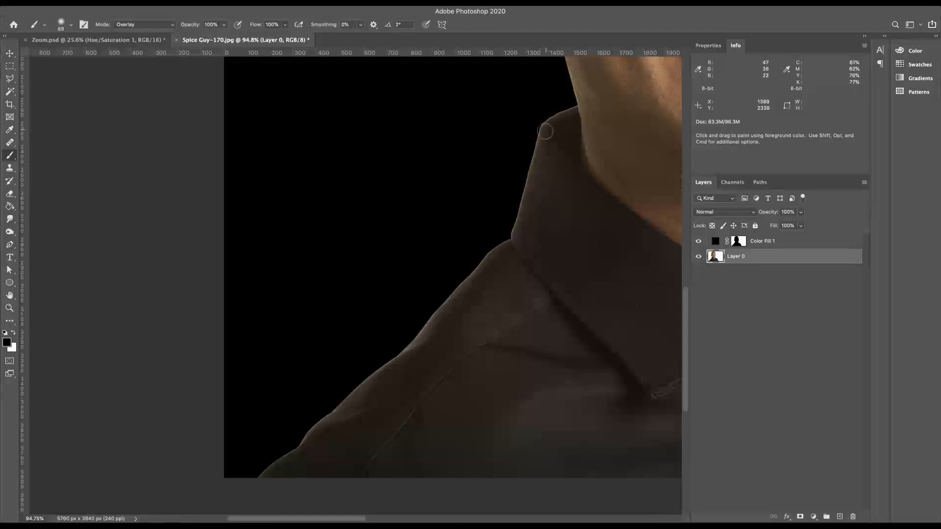
scroll(327, 415, down, 8)
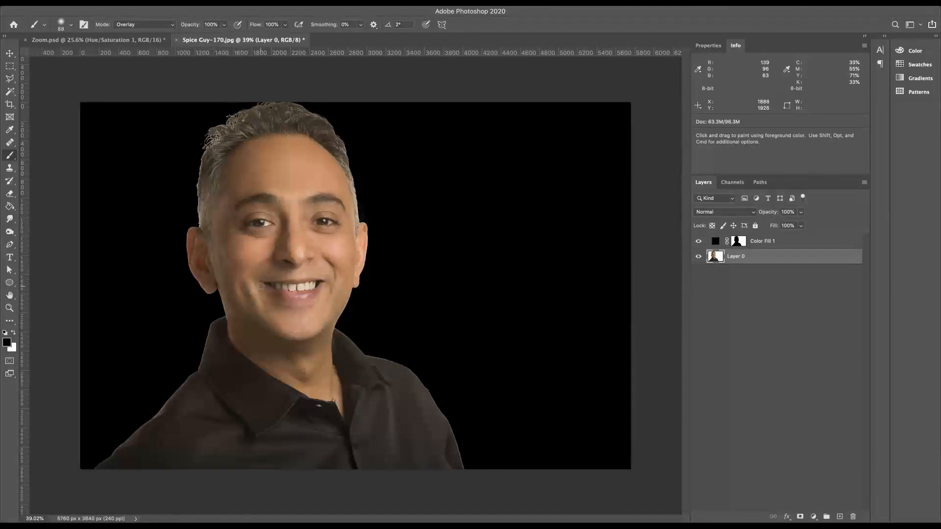
Deselect all layers and inspect the cutout's ear, jaw and neck edges up close and as a whole.
click(752, 319)
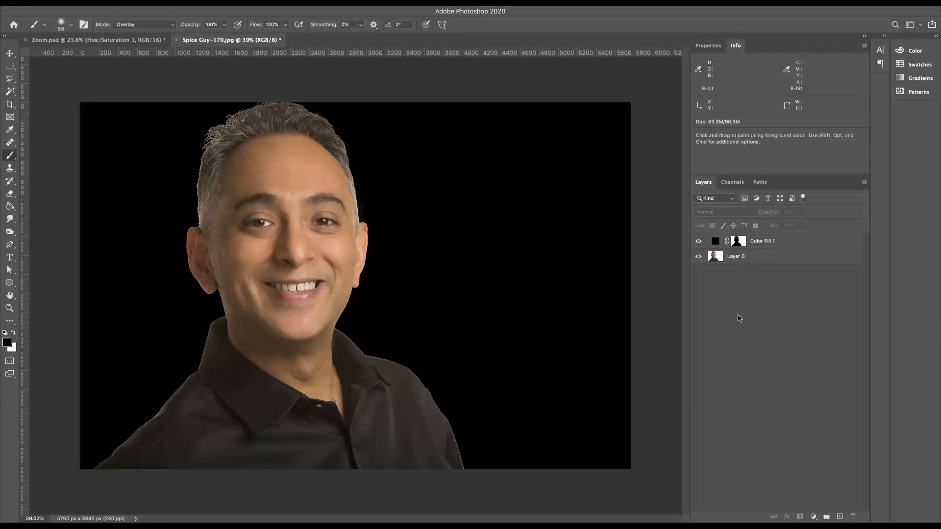
scroll(320, 328, up, 5)
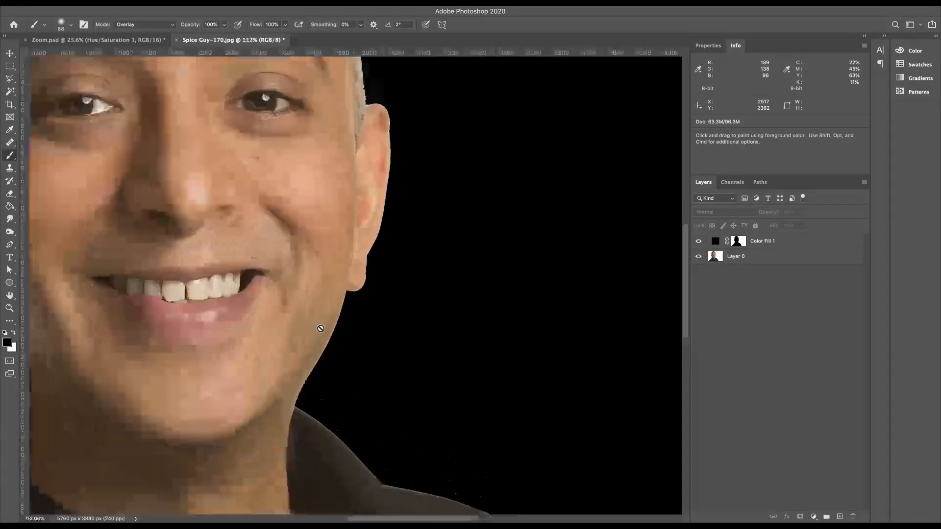
scroll(320, 328, down, 7)
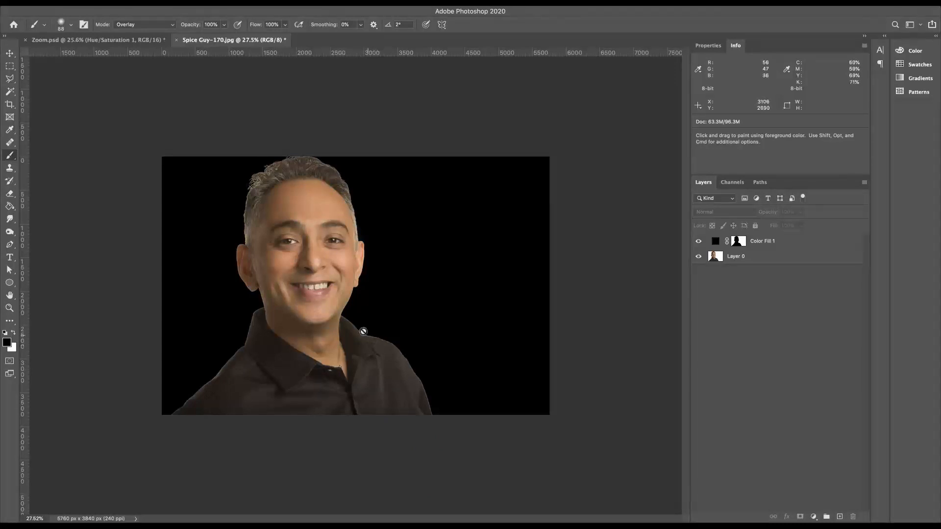
key(super+equal)
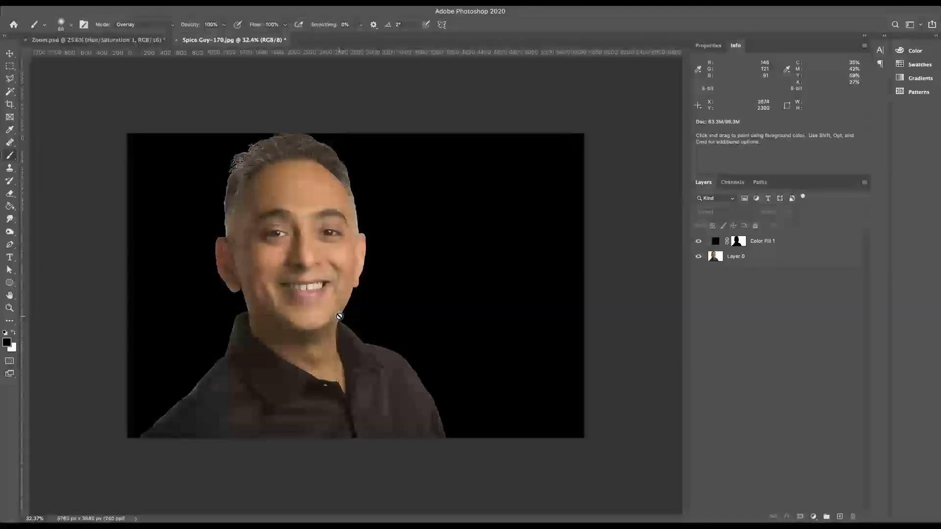